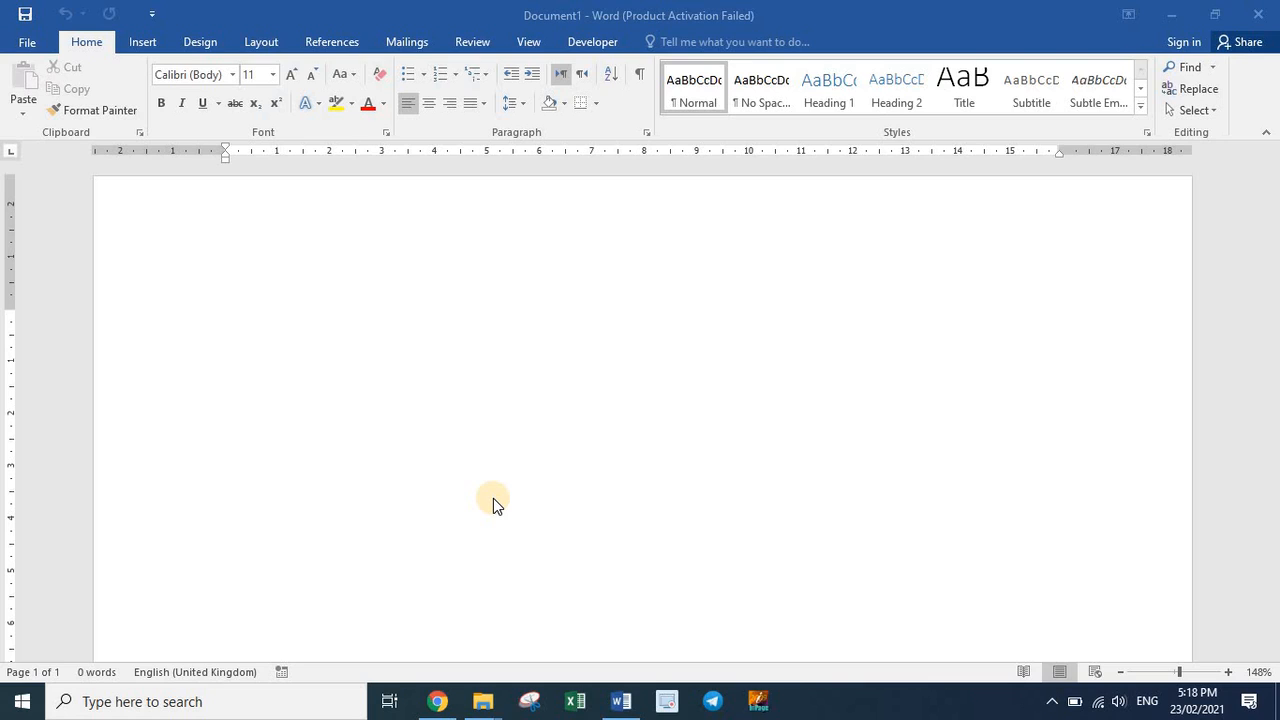
Enter three first names on separate lines at the start of the blank document.
double_click(491, 490)
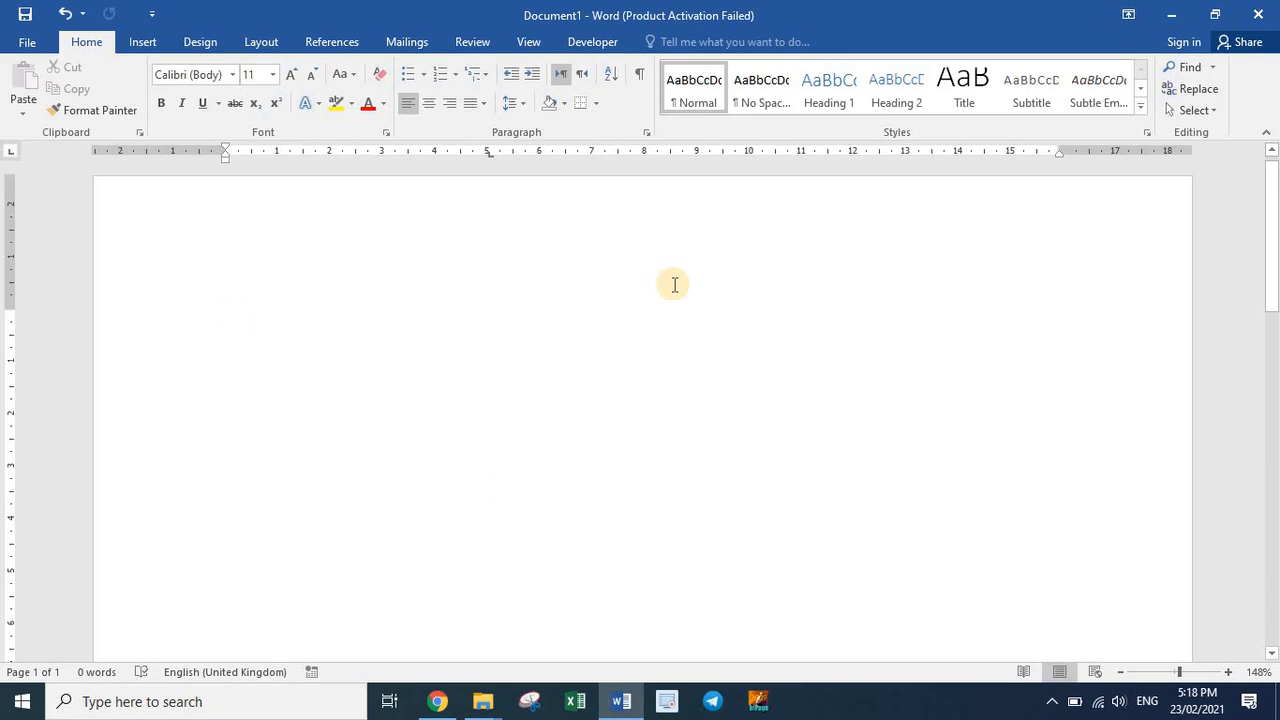
key("ctrl+z")
type("Tahir")
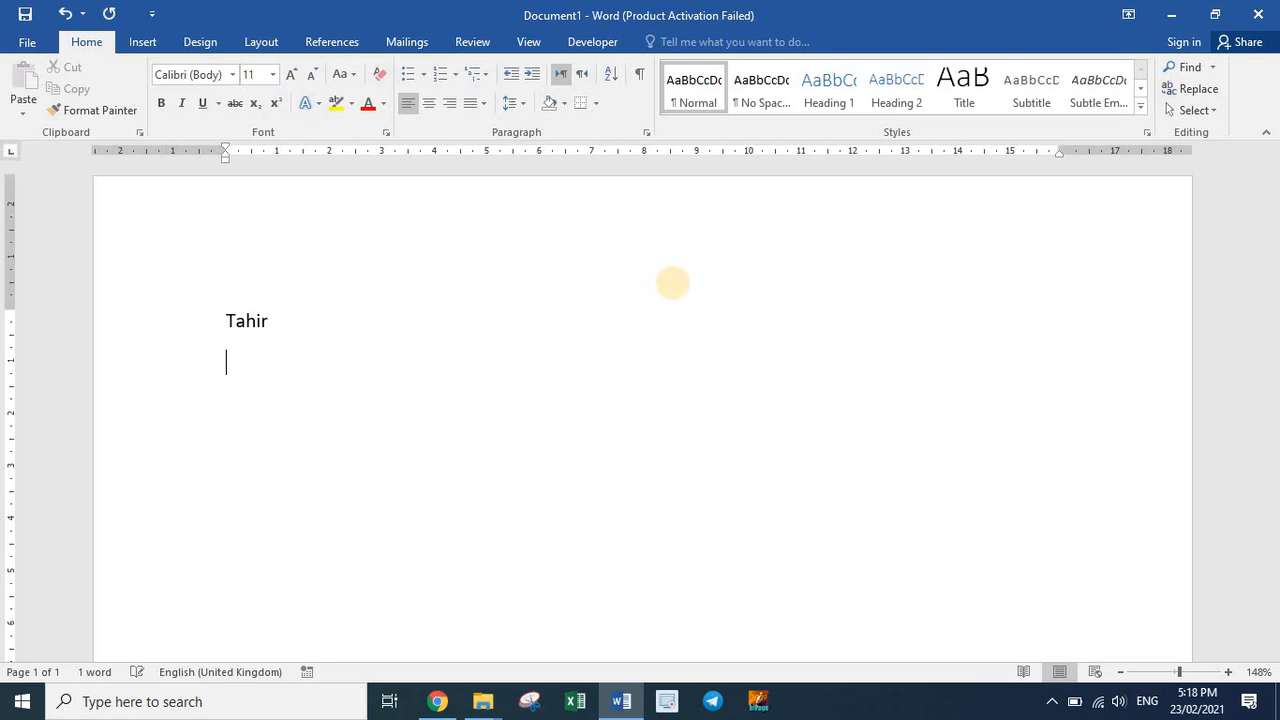
type("Tayyab")
key("Return")
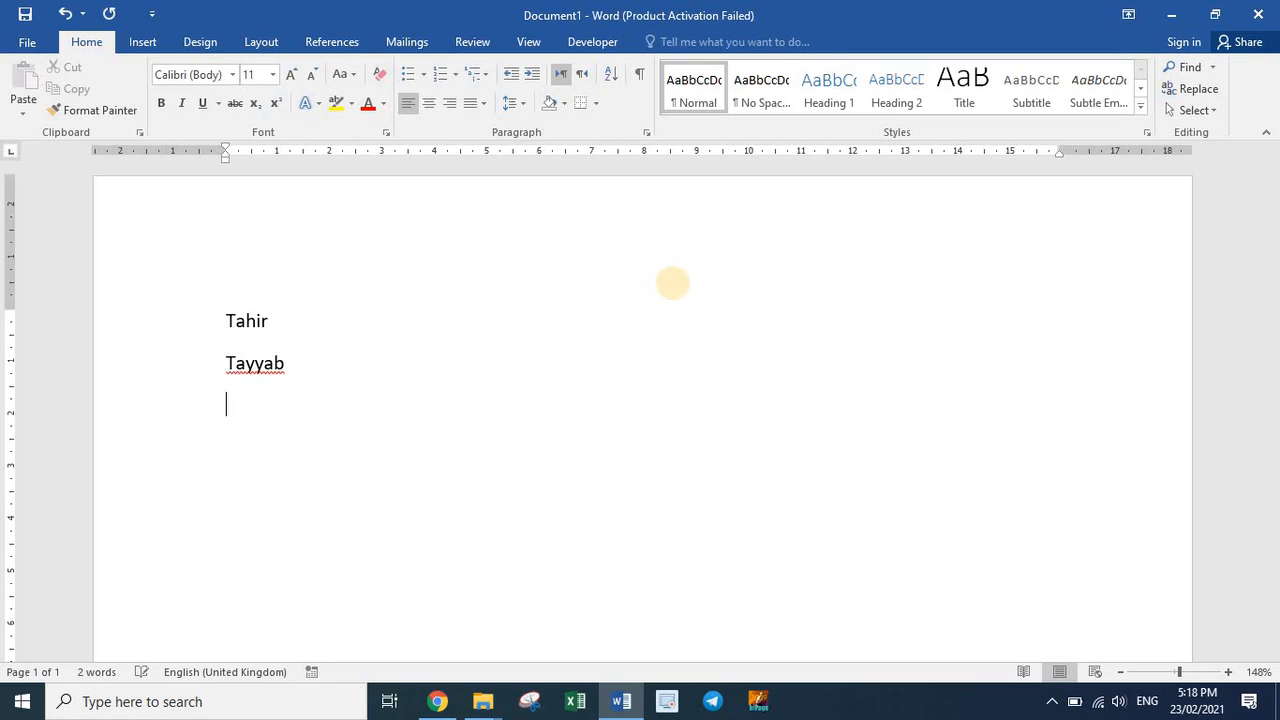
type("Talha")
Copy the name on the first line and paste it on a new line below the third name.
key("ctrl+Home")
key("shift+Down")
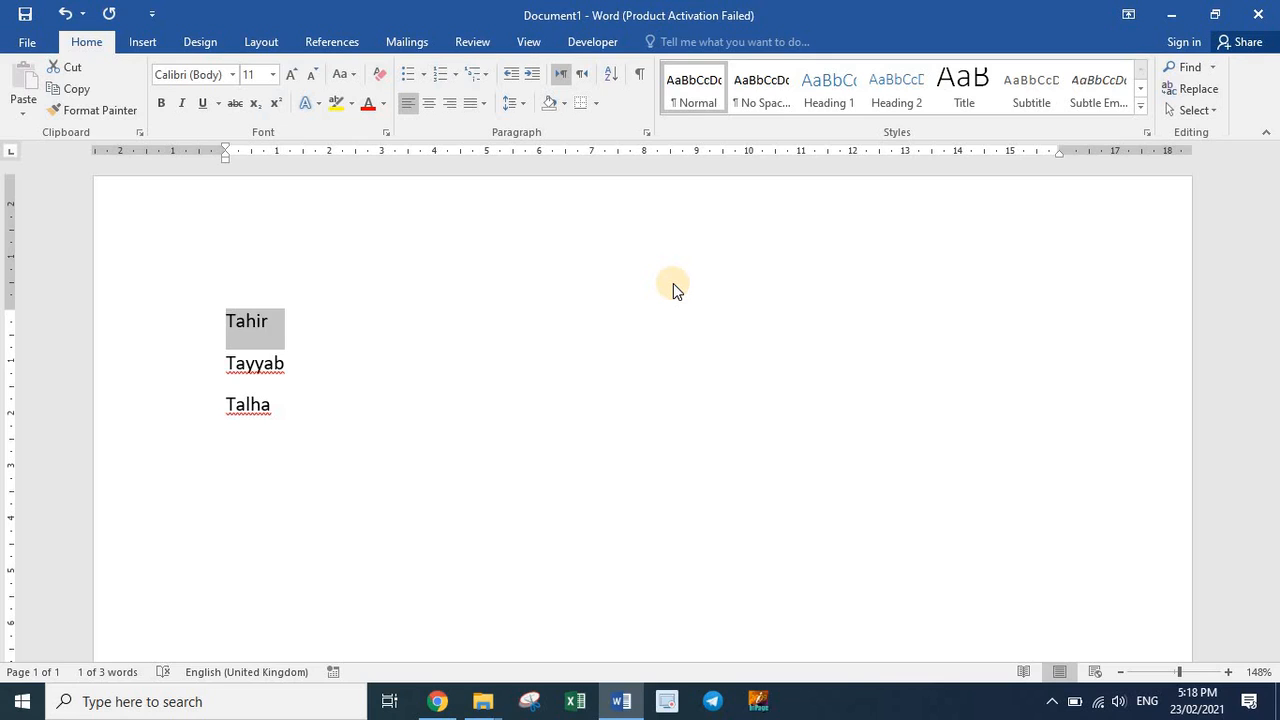
key("ctrl+c")
key("ctrl+End")
key("Return")
key("ctrl+v")
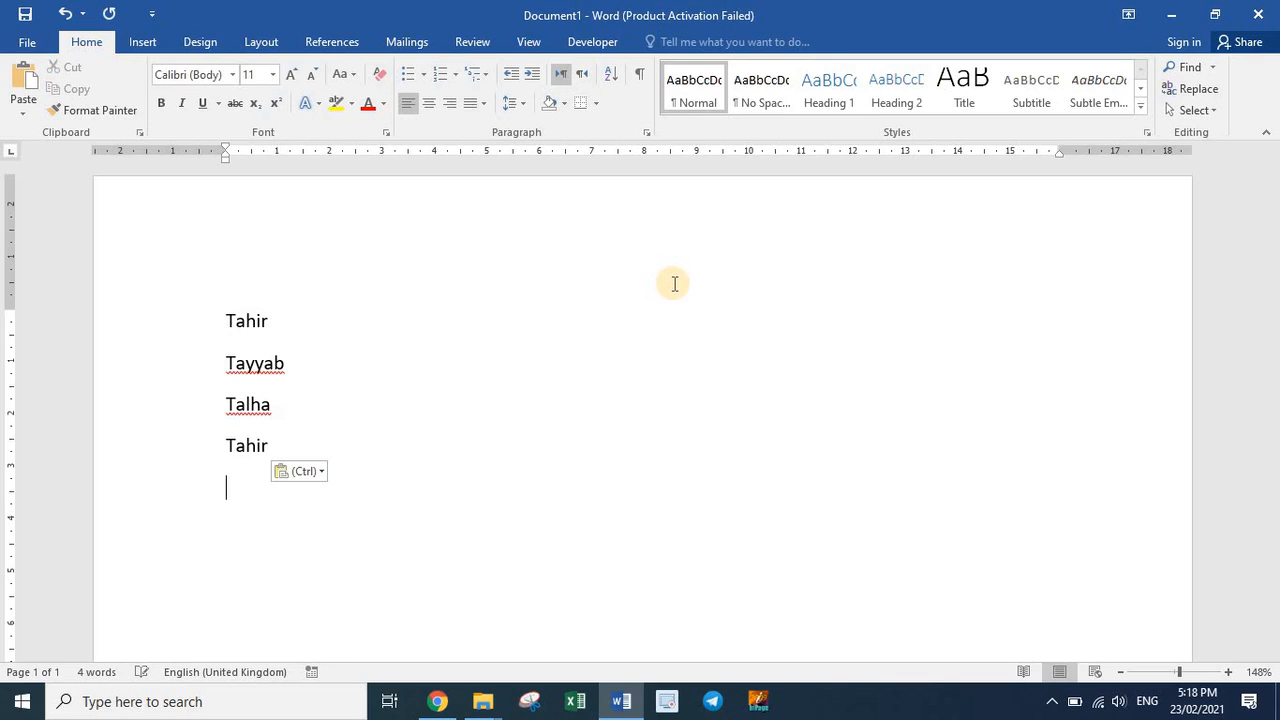
Copy the name on the second line and paste it at the end of the list.
key("shift+Down")
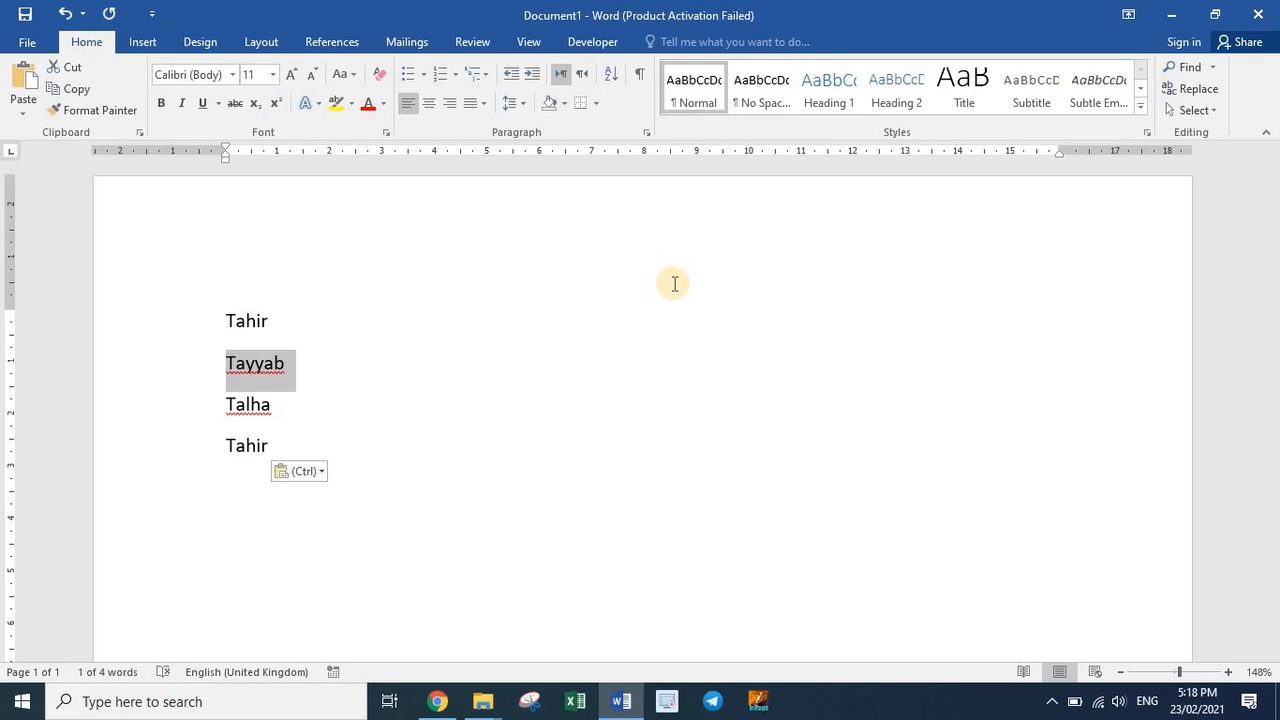
key("ctrl+c")
key("ctrl+End")
key("ctrl+v")
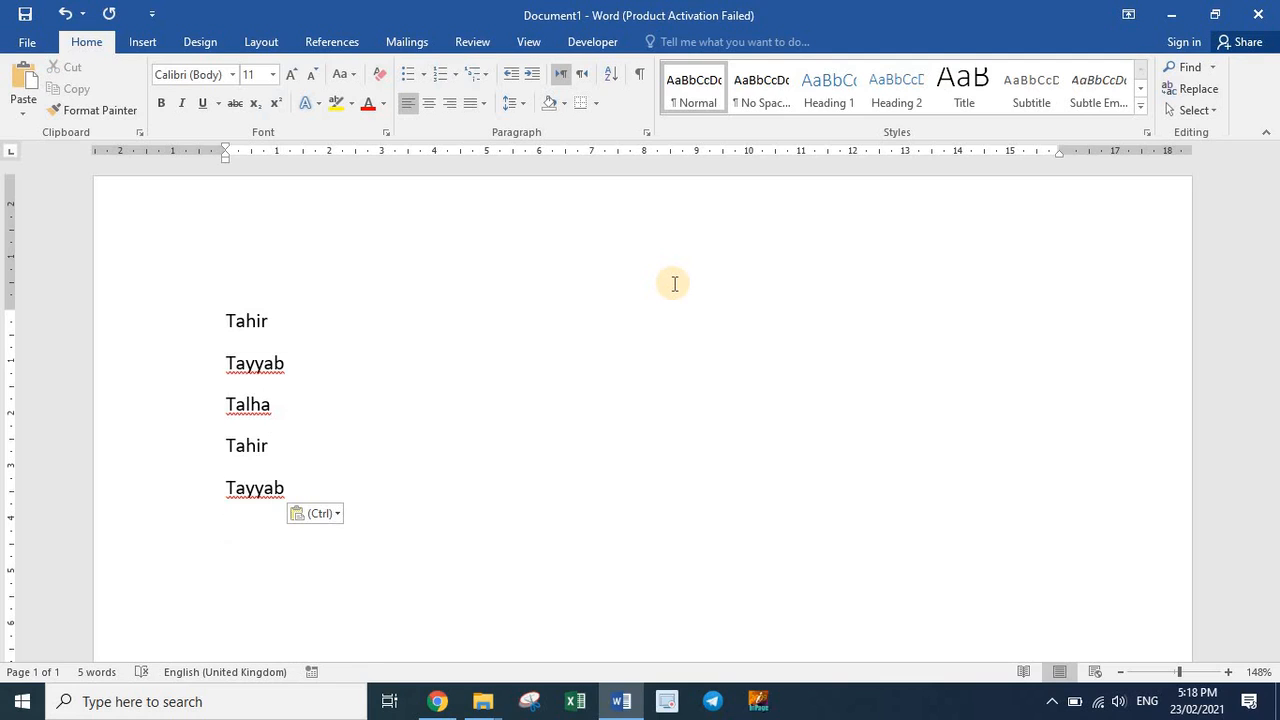
left_click(172, 453)
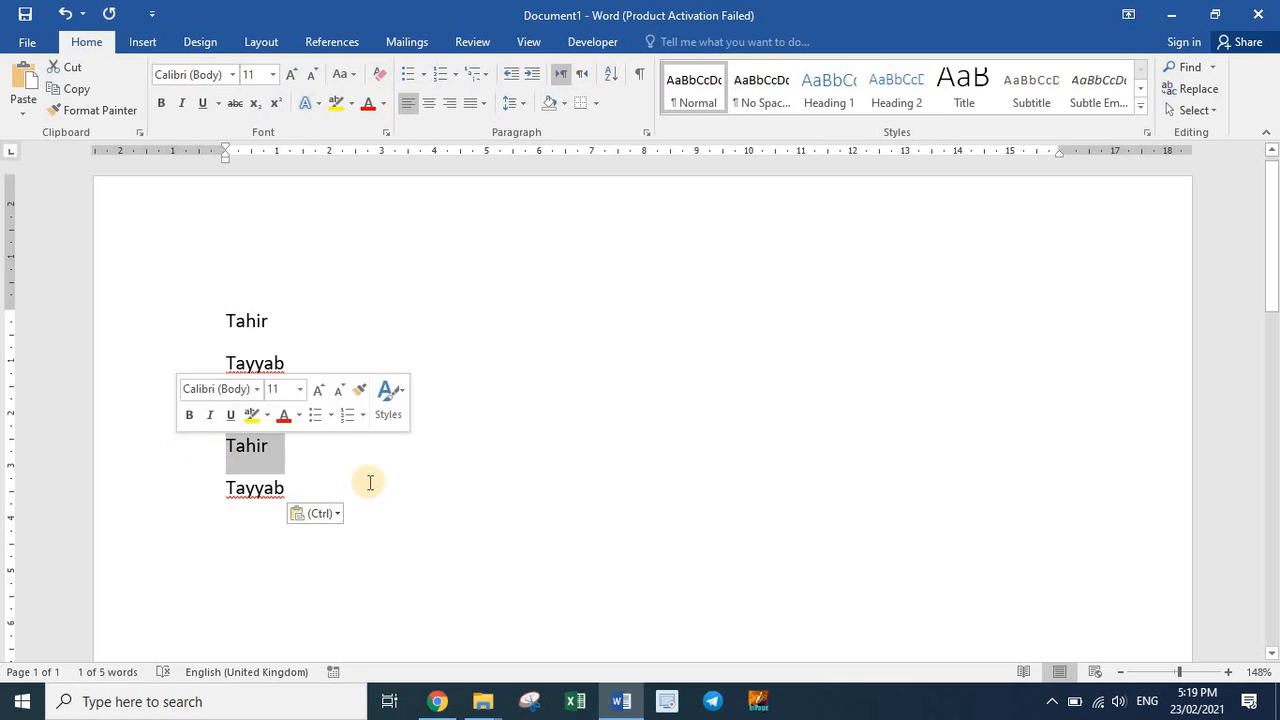
left_click(300, 557)
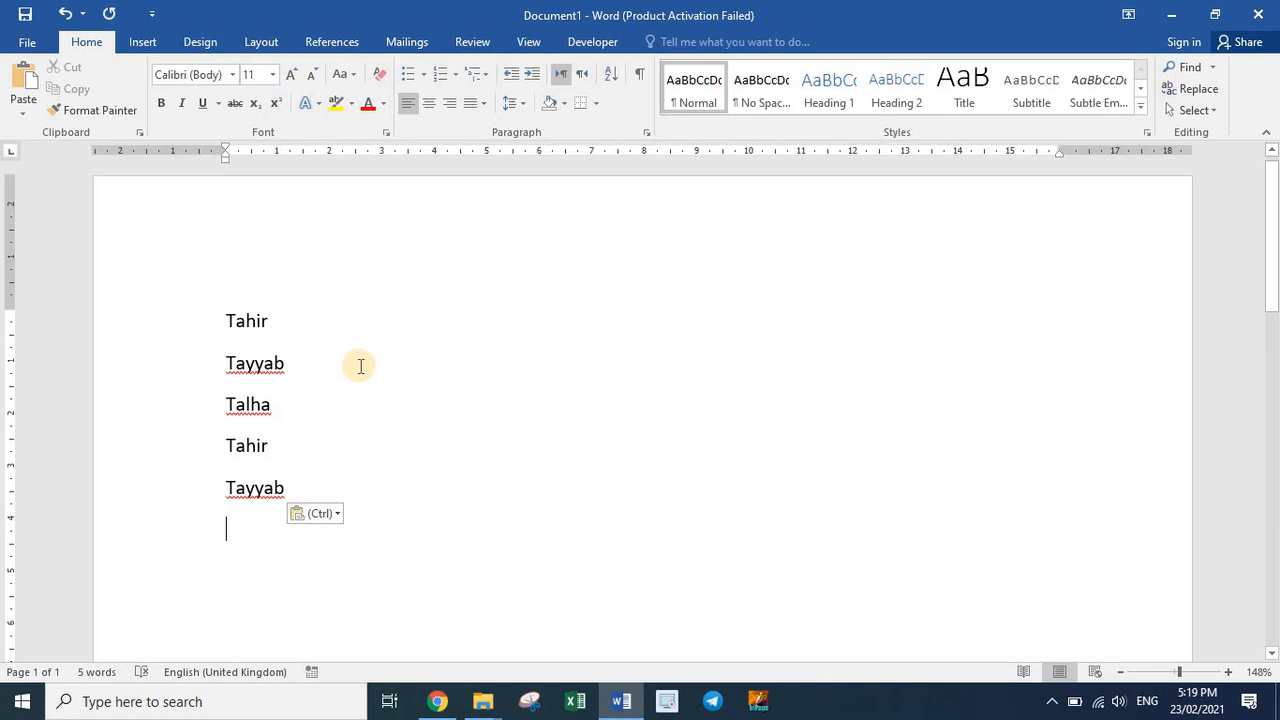
Show the clipboard history and collect the names from the third and first lines in it.
left_click(140, 131)
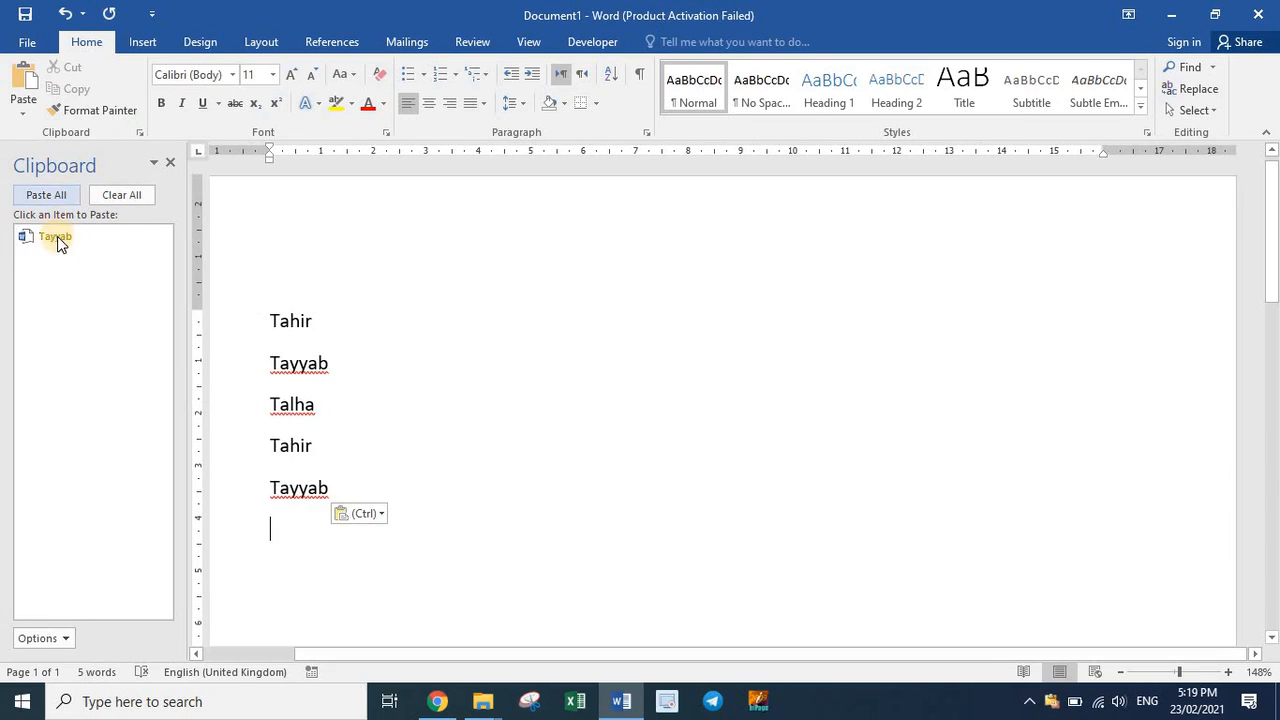
left_click(238, 369)
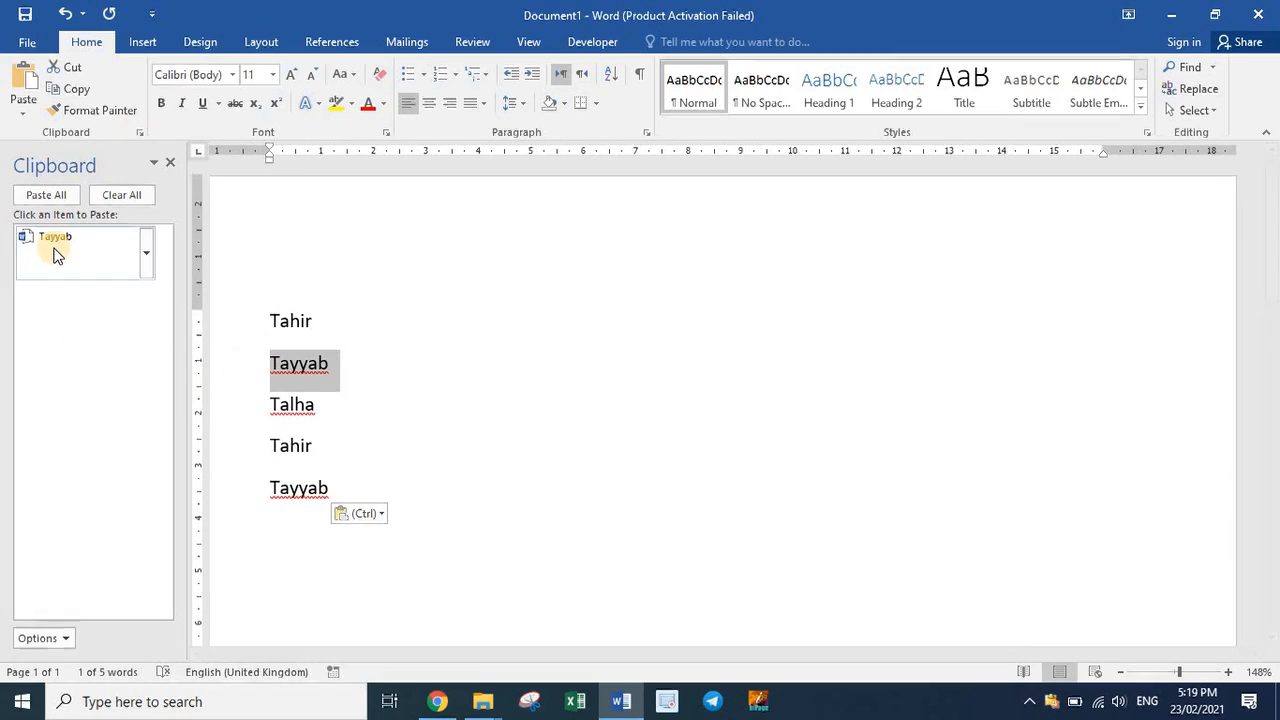
left_click(238, 407)
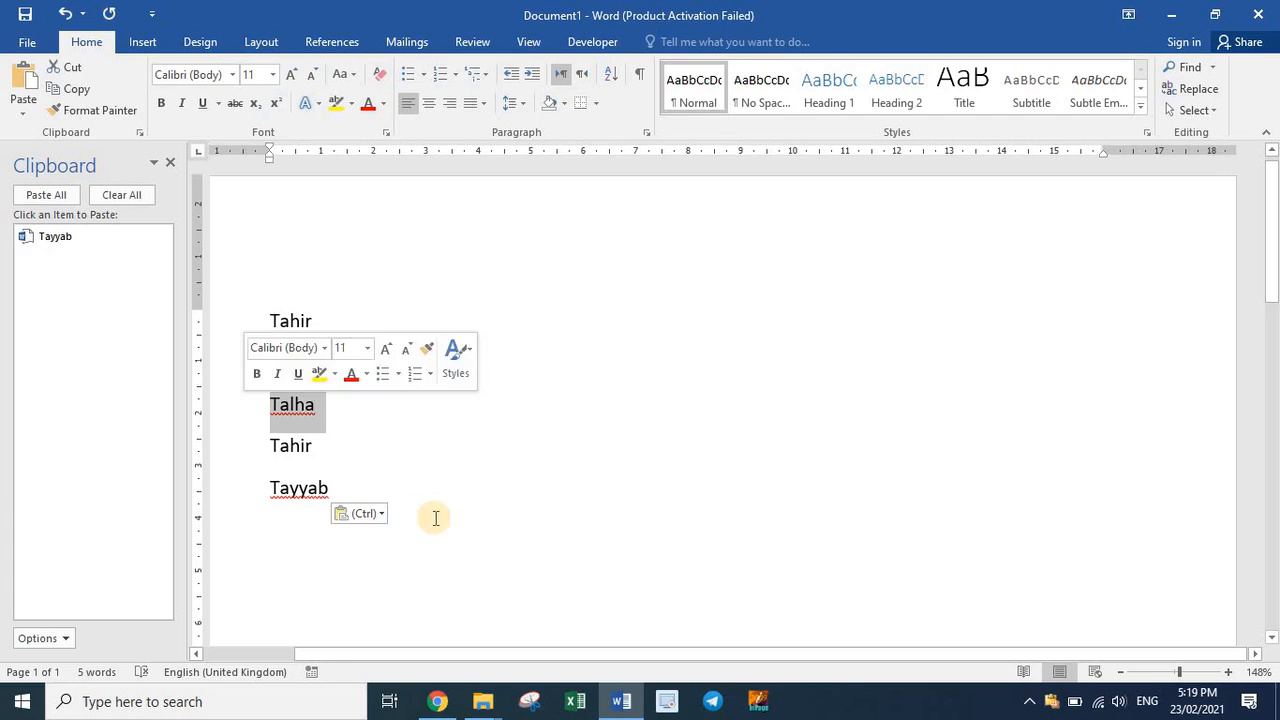
key("ctrl+c")
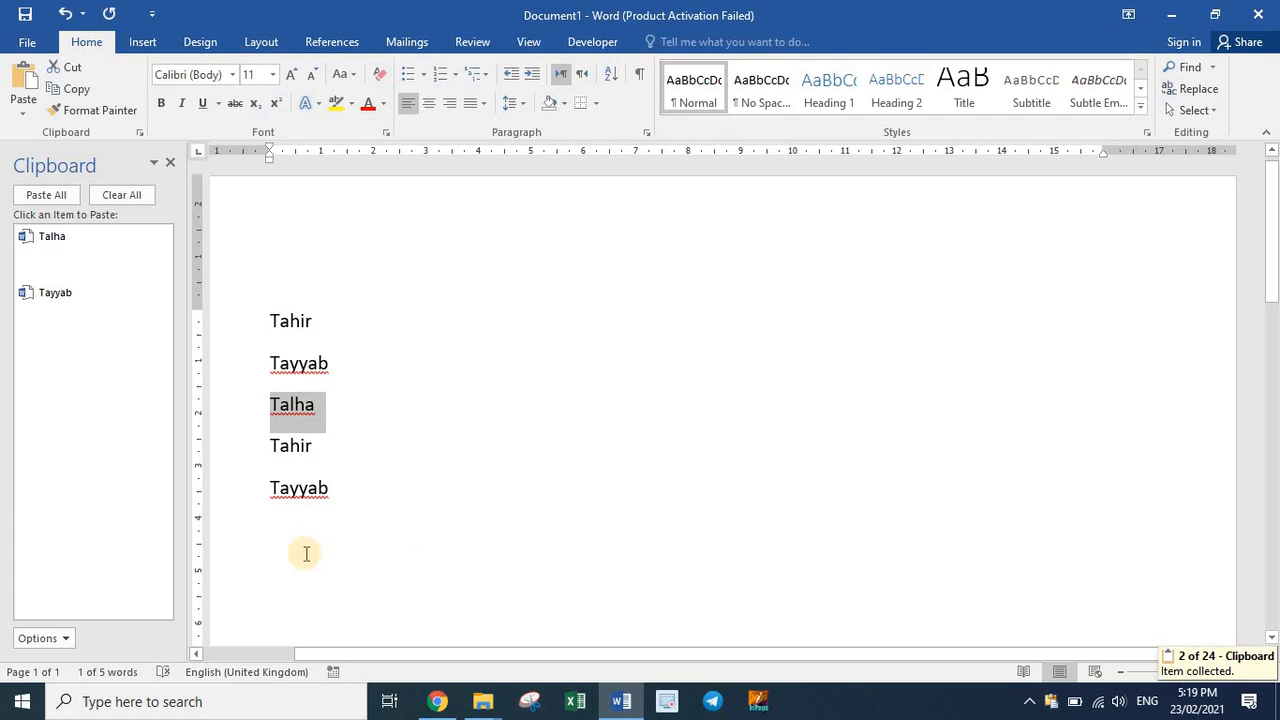
left_click(230, 321)
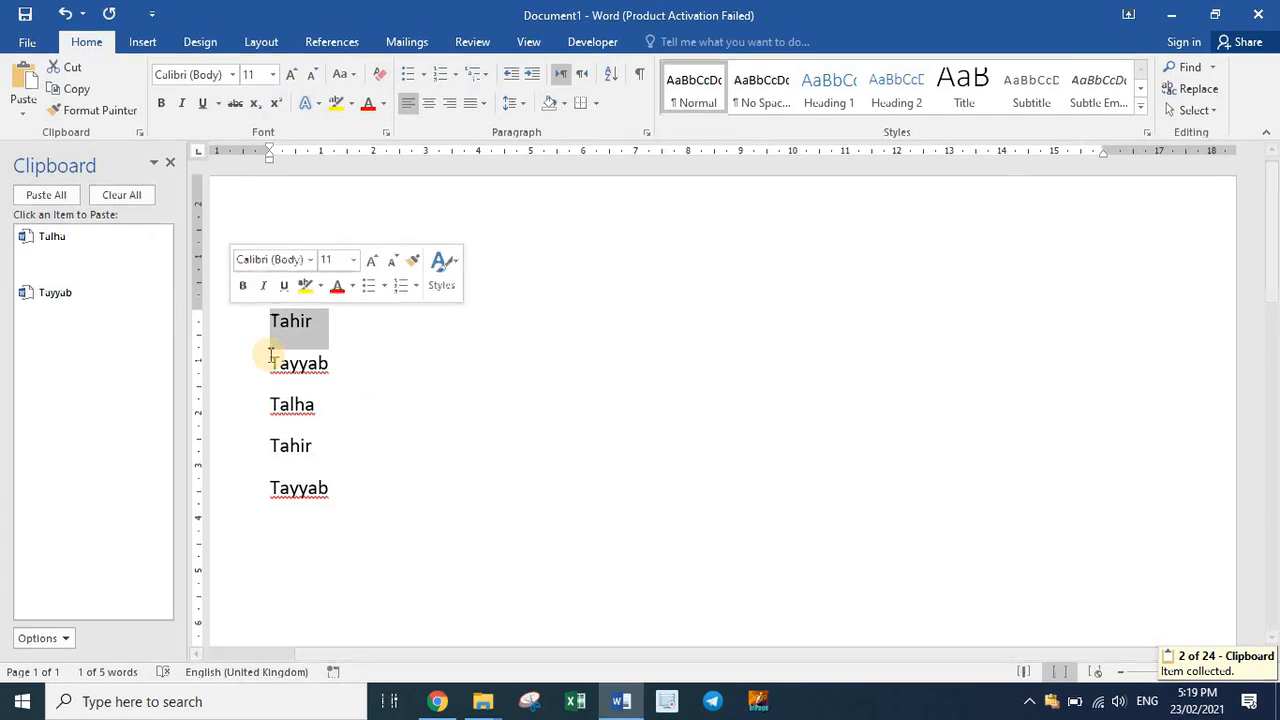
key("ctrl+c")
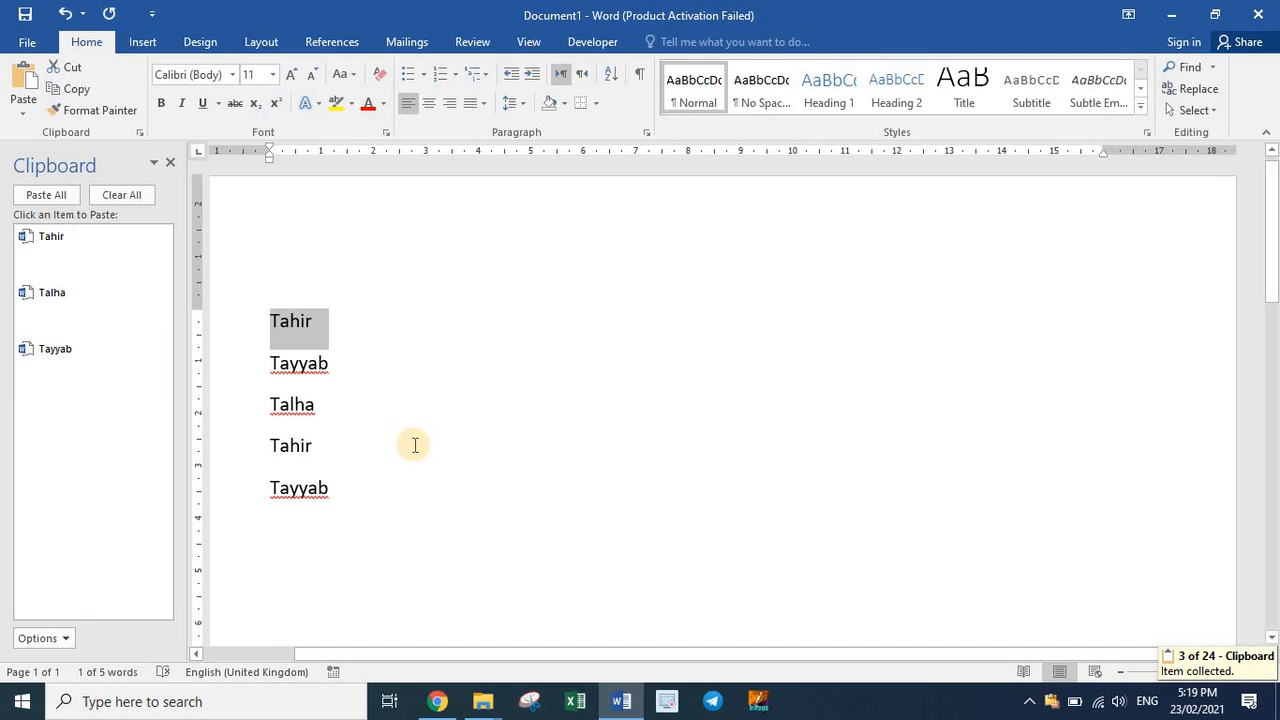
Paste the third-line name from the clipboard history on the empty last line, and close the clipboard history.
left_click(337, 541)
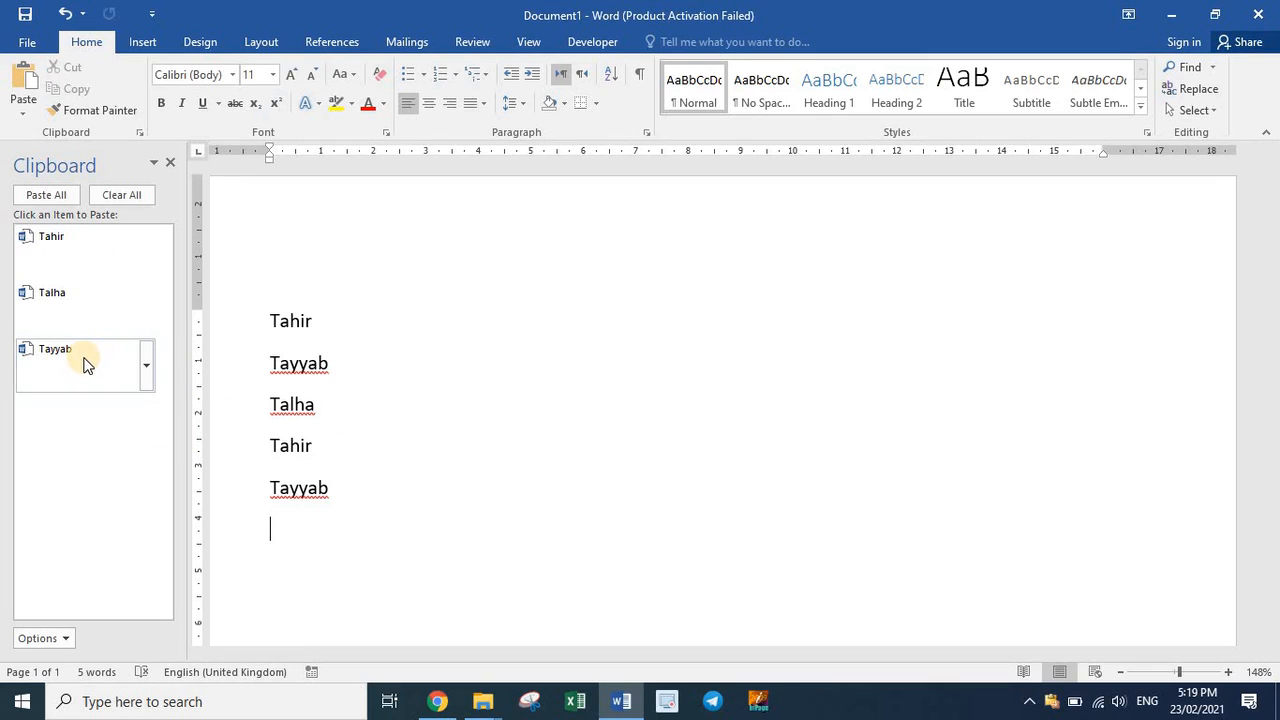
left_click(63, 303)
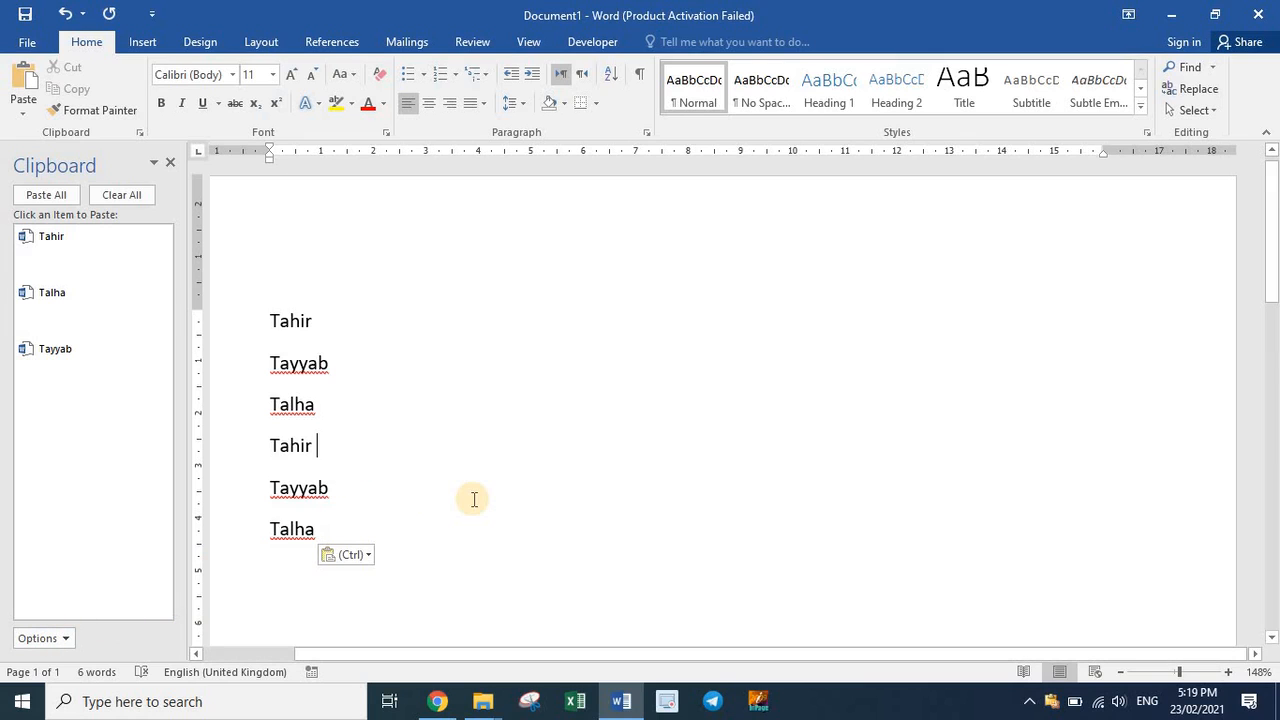
left_click(174, 165)
Delete the whole list of names and generate sample paragraphs with =rand().
key("ctrl+a")
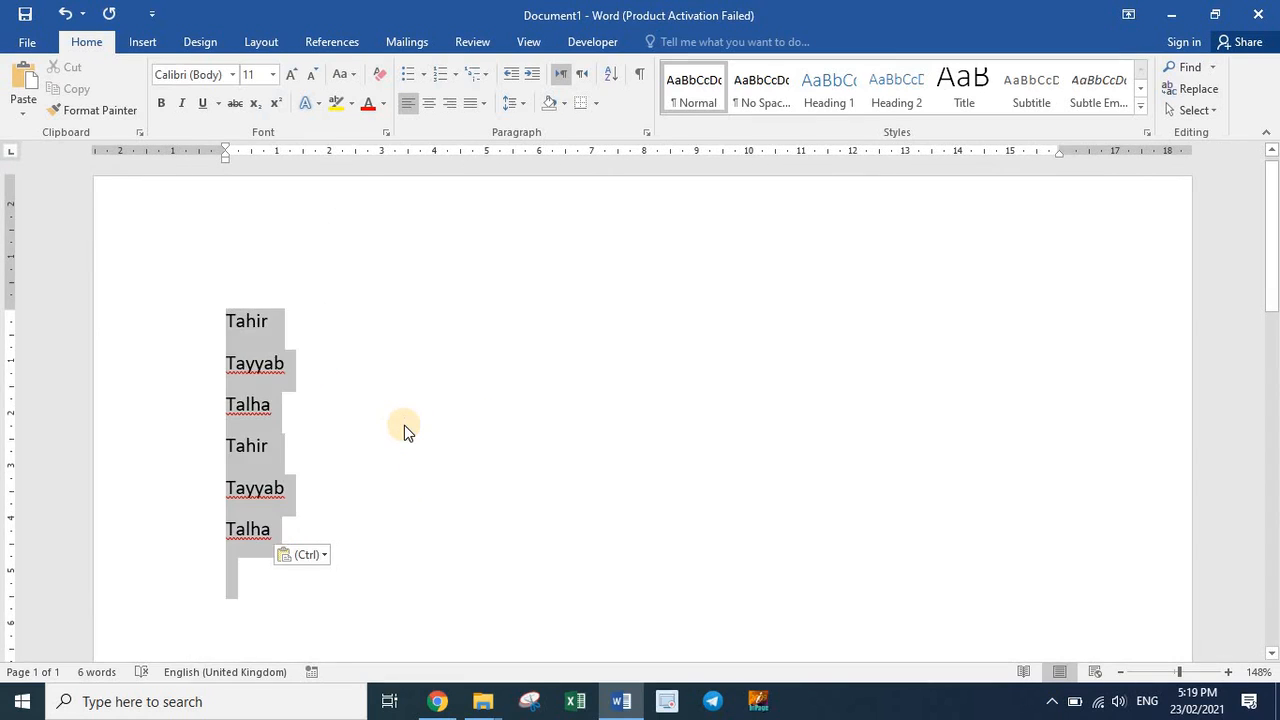
key("Delete")
type("=ra")
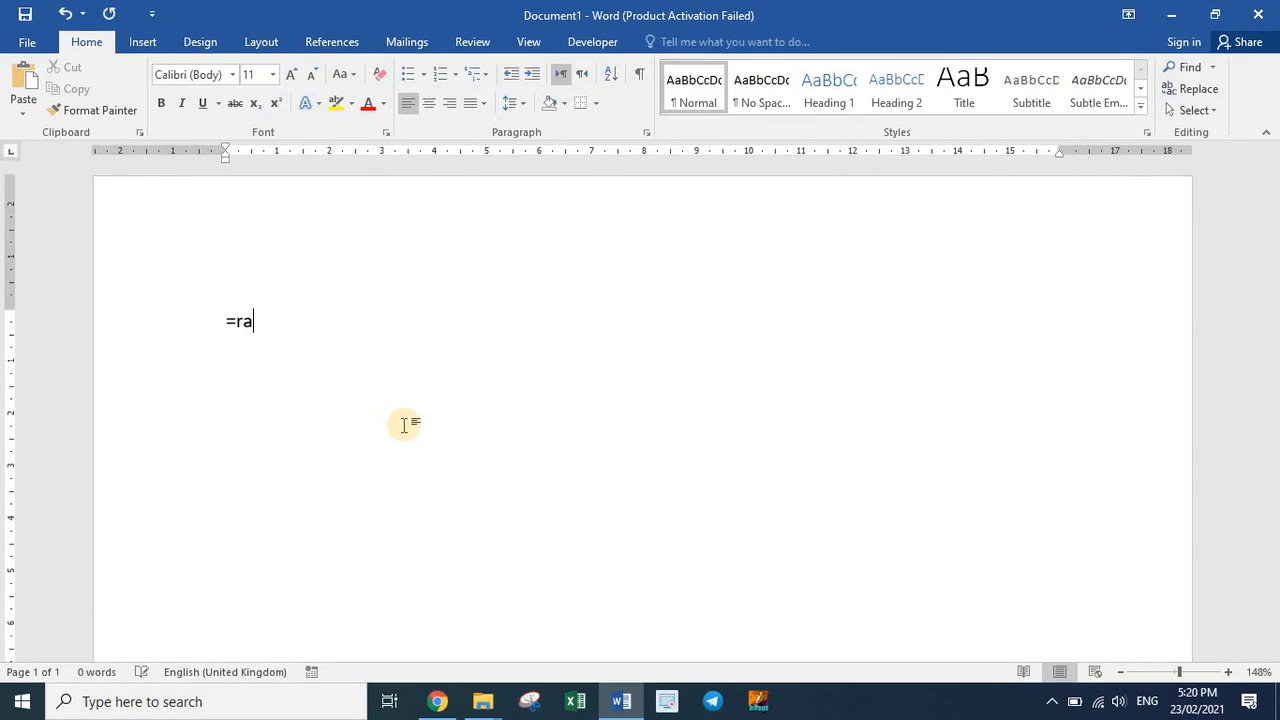
type("nd()")
key("Return")
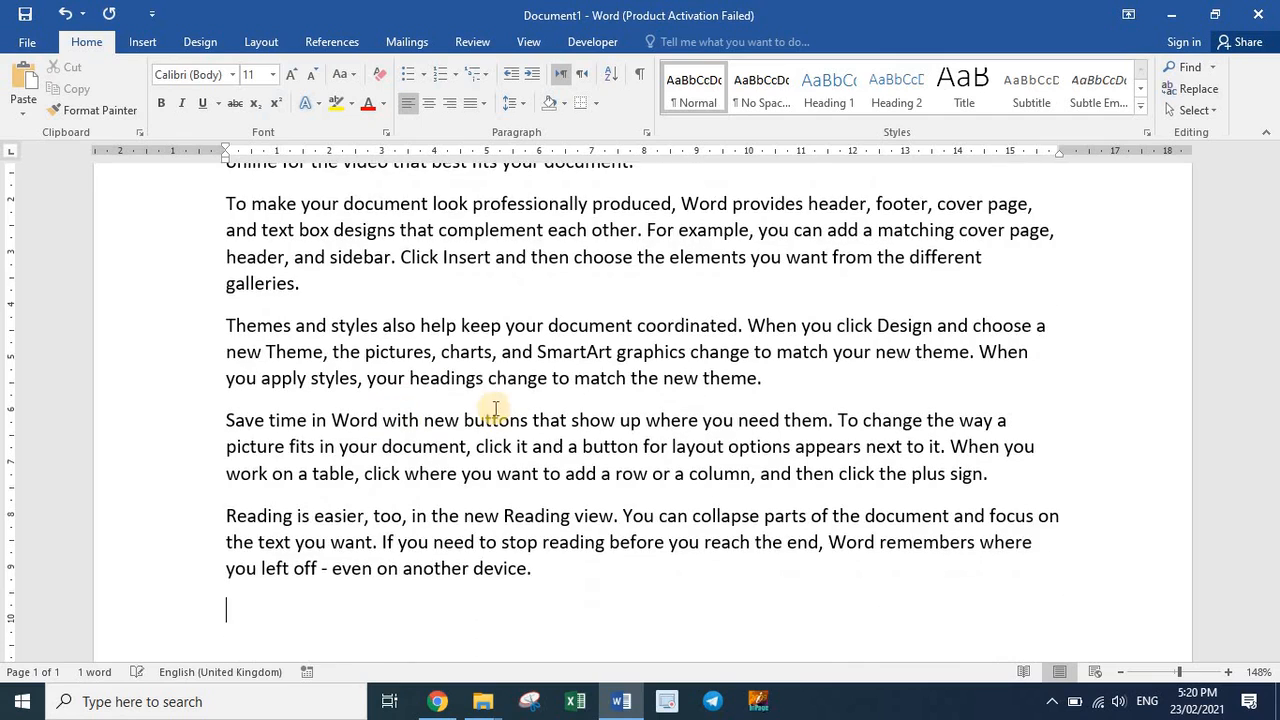
Examine the sample paragraphs and the full page layout down to its bottom margin.
scroll(405, 500, "down", 5)
scroll(374, 536, "down", 3)
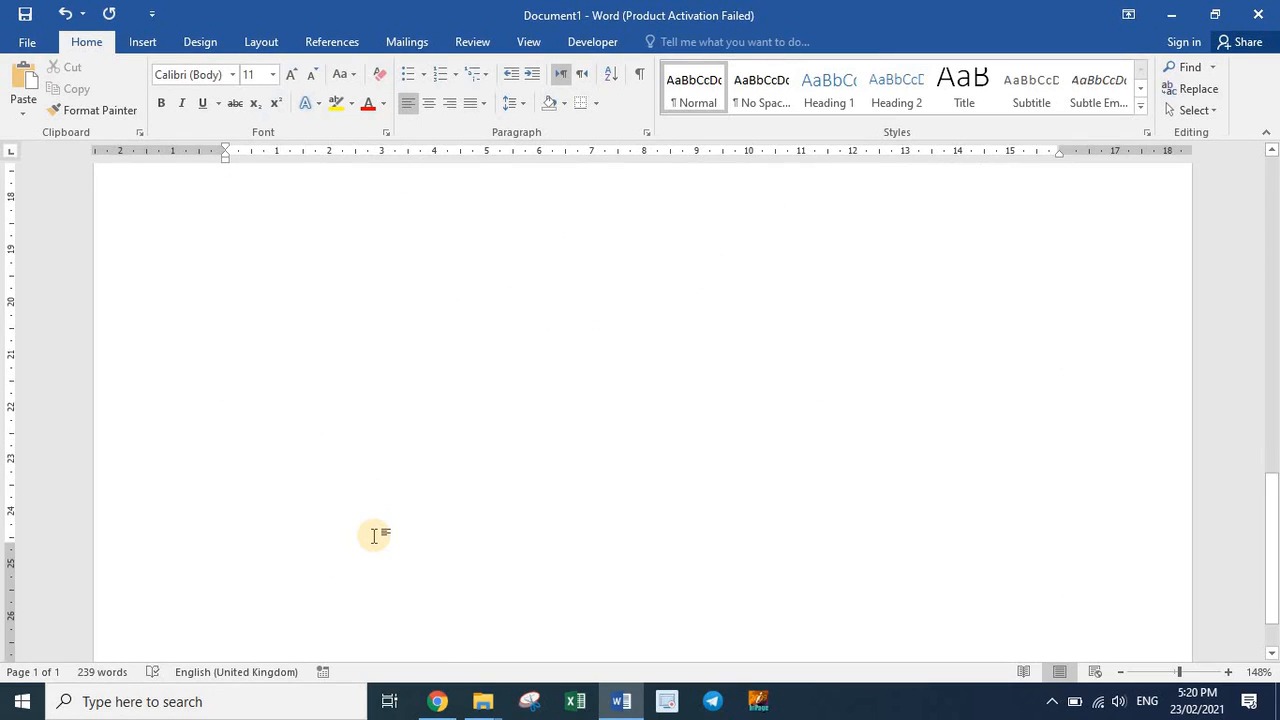
scroll(378, 518, "down", 7, "ctrl")
scroll(378, 518, "up", 8)
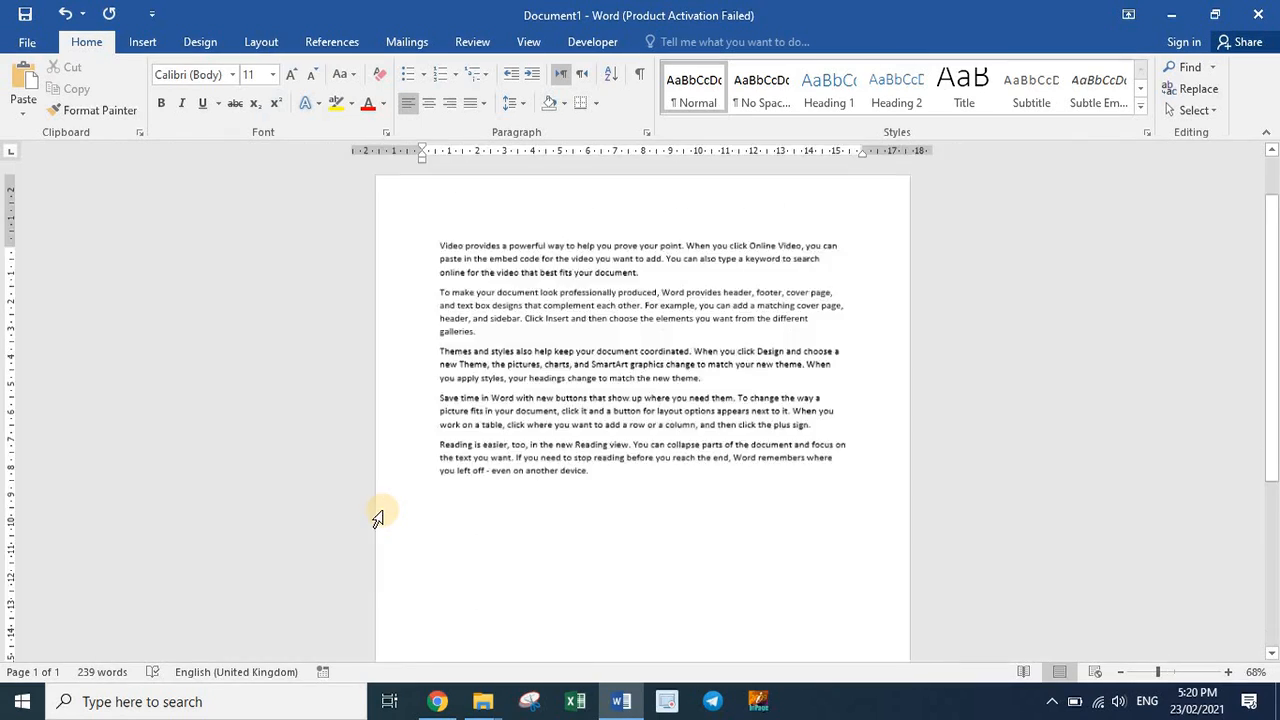
scroll(400, 510, "down", 2, "ctrl")
scroll(520, 490, "down", 3)
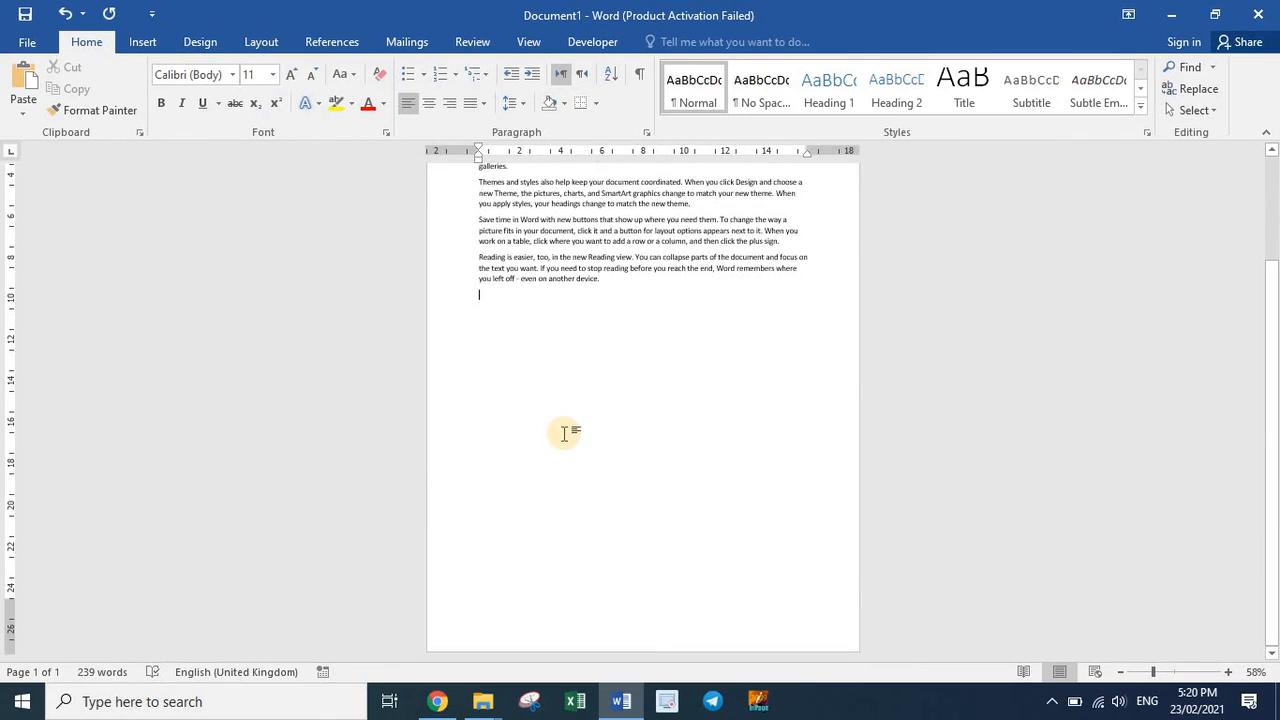
scroll(569, 455, "up", 3)
scroll(499, 430, "down", 3)
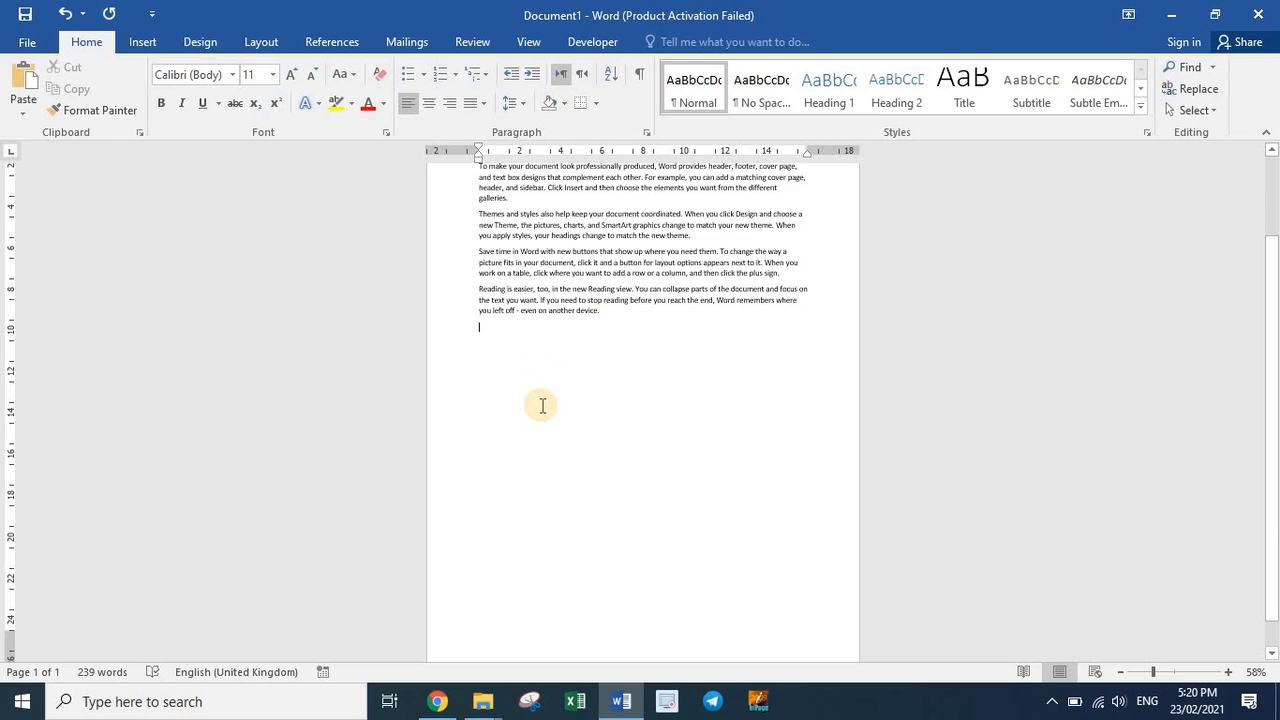
scroll(541, 404, "up", 3)
scroll(541, 410, "down", 3)
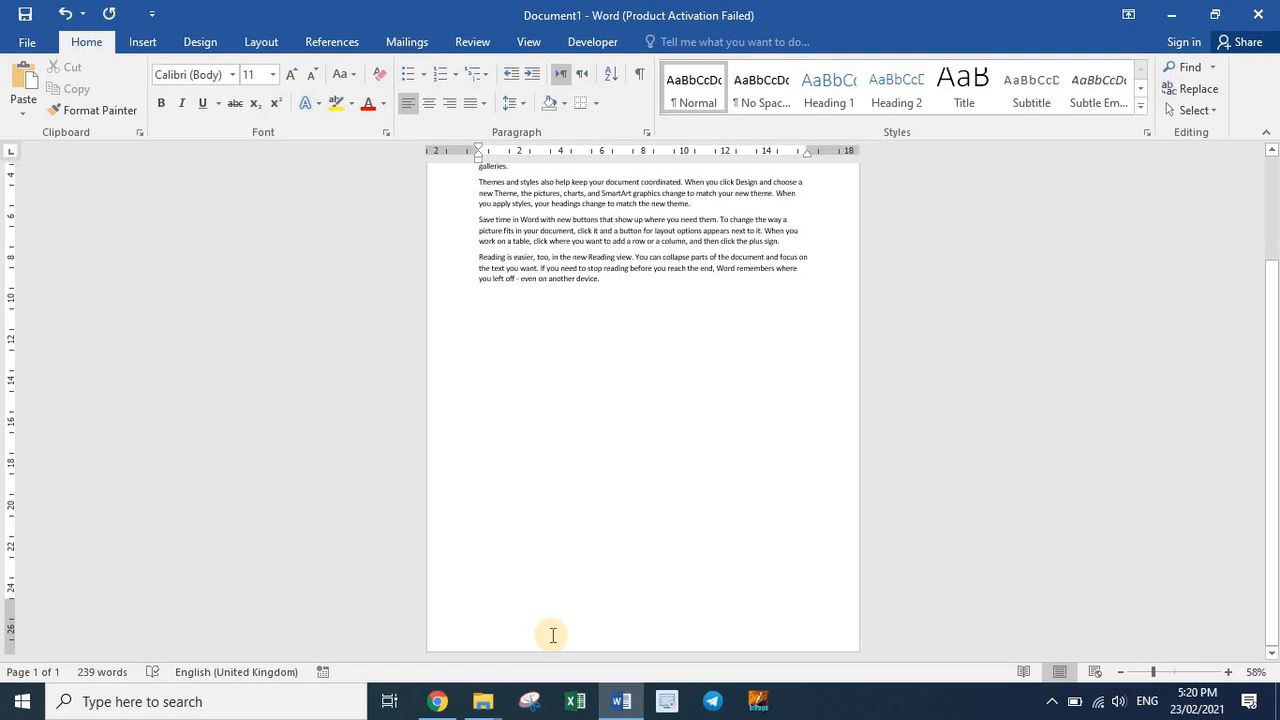
scroll(537, 551, "up", 3)
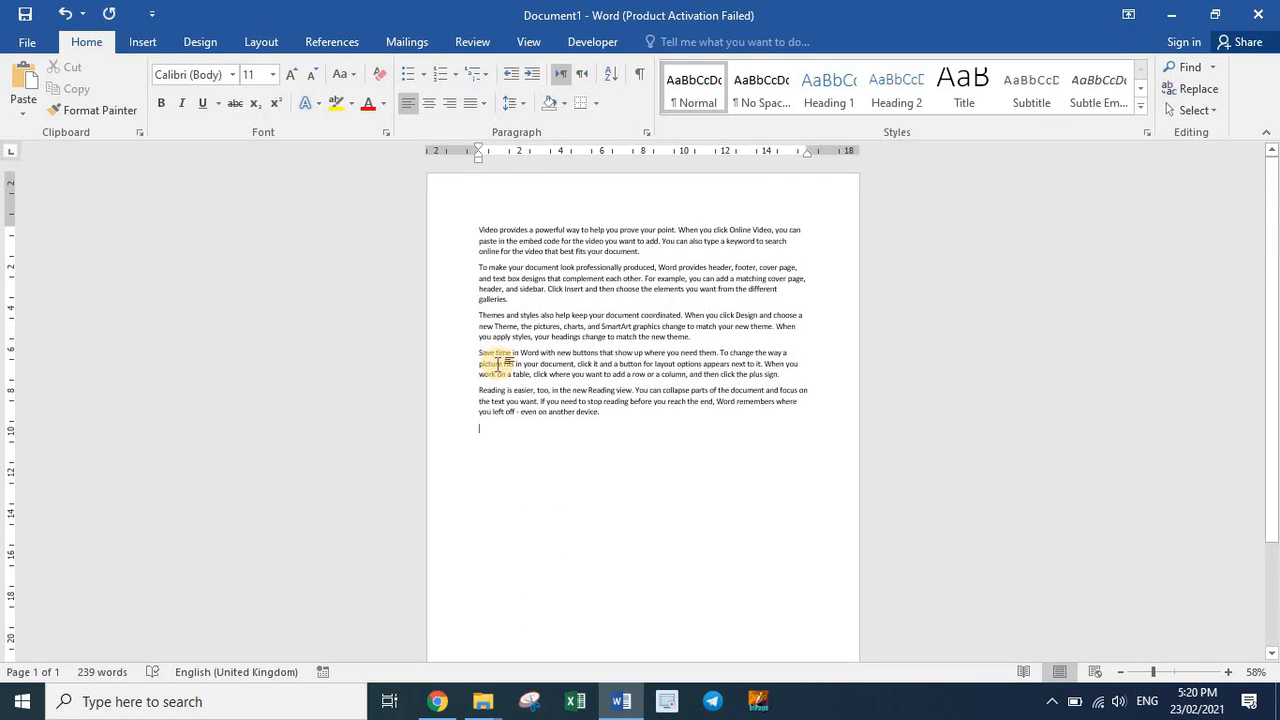
scroll(500, 400, "down", 3)
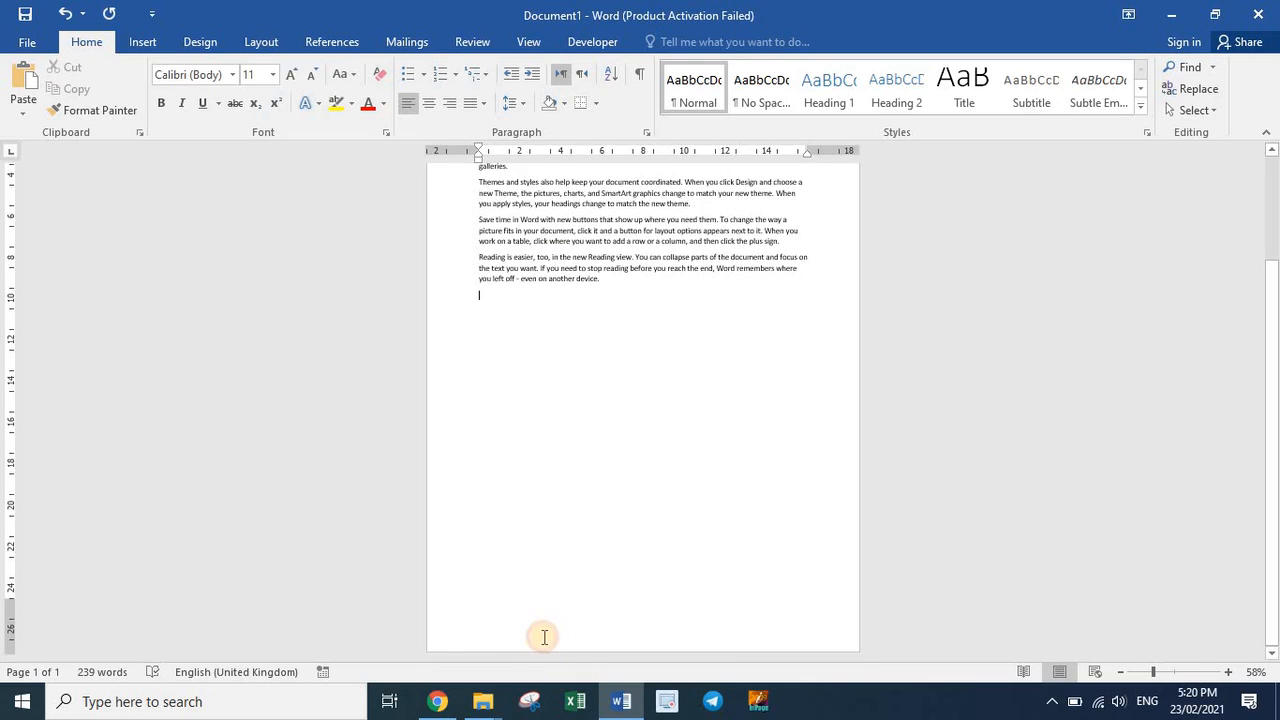
Open the page footer for editing and insert the built-in Blank footer.
double_click(445, 620)
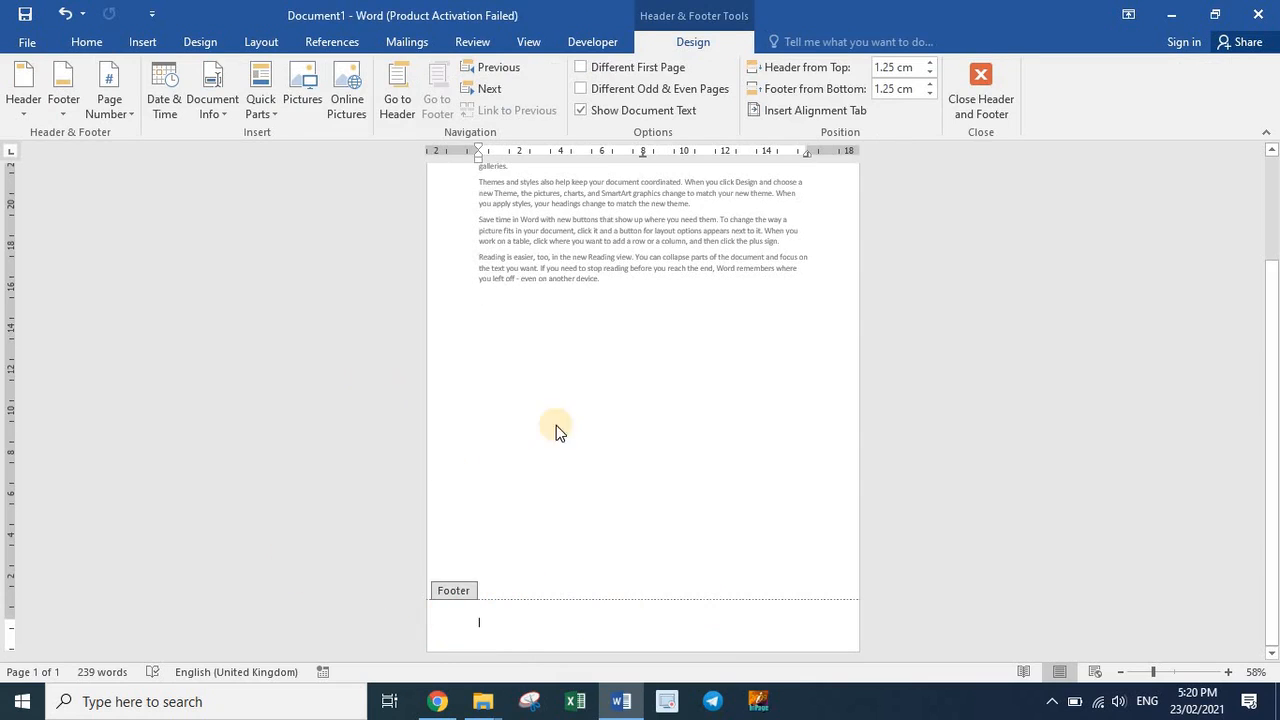
left_click(64, 104)
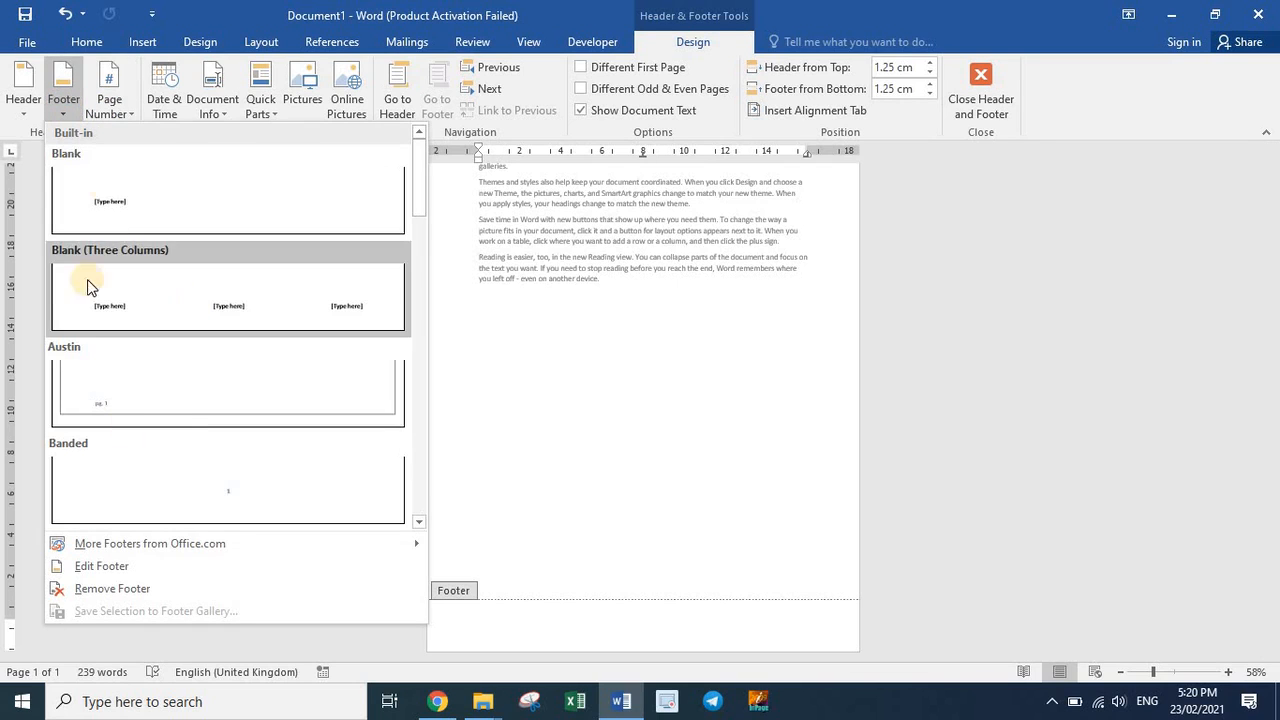
left_click(104, 214)
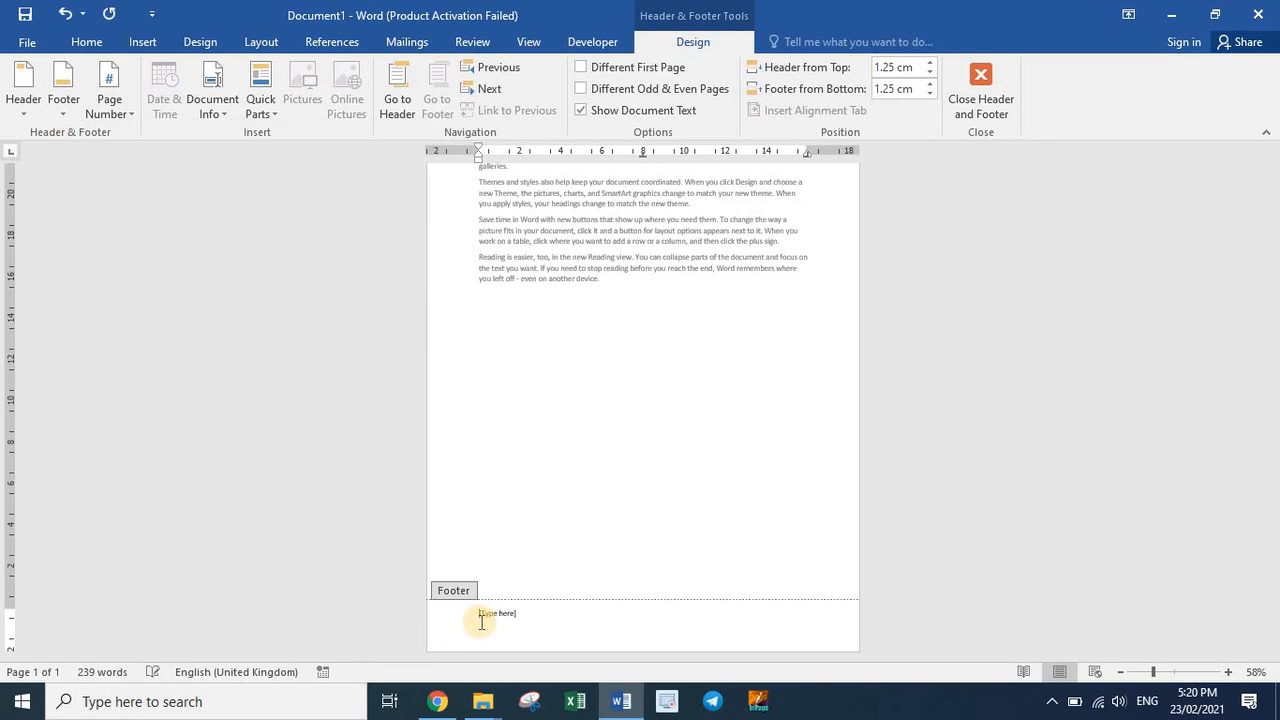
Replace the footer's placeholder text with an uppercase FileName field that includes the path, and leave the footer.
left_click(494, 614)
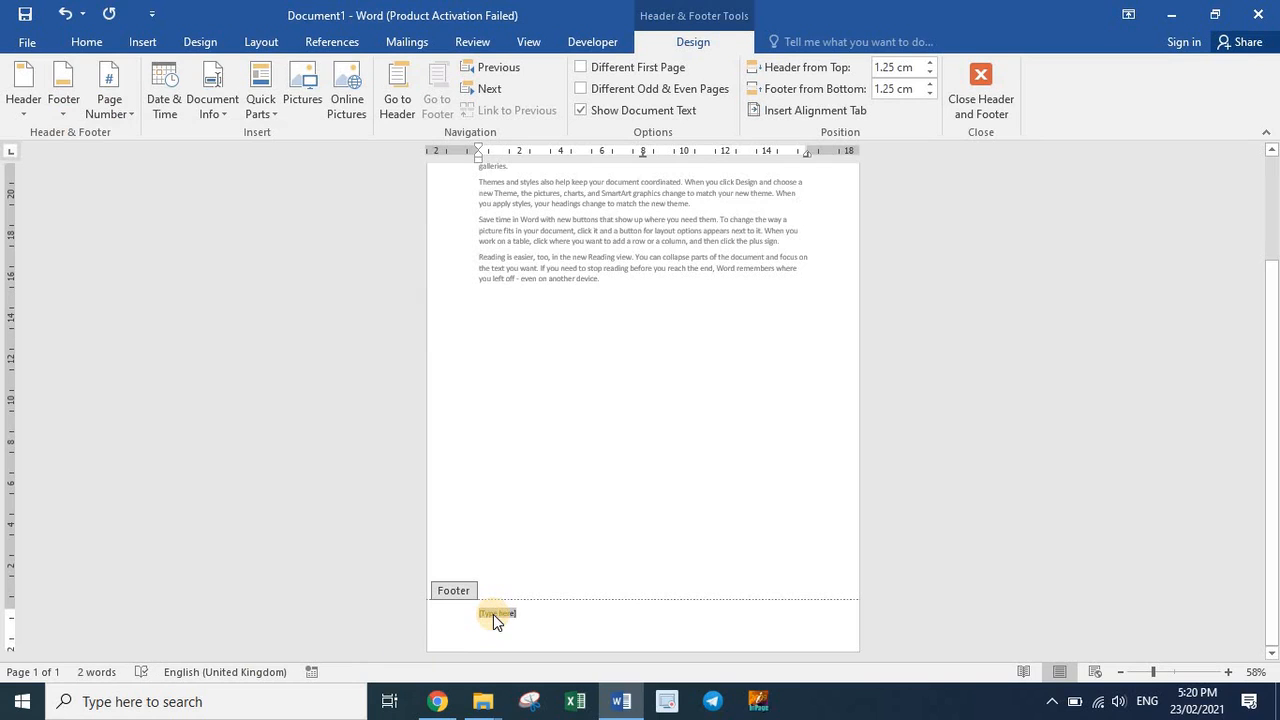
scroll(493, 614, "up", 8, "ctrl")
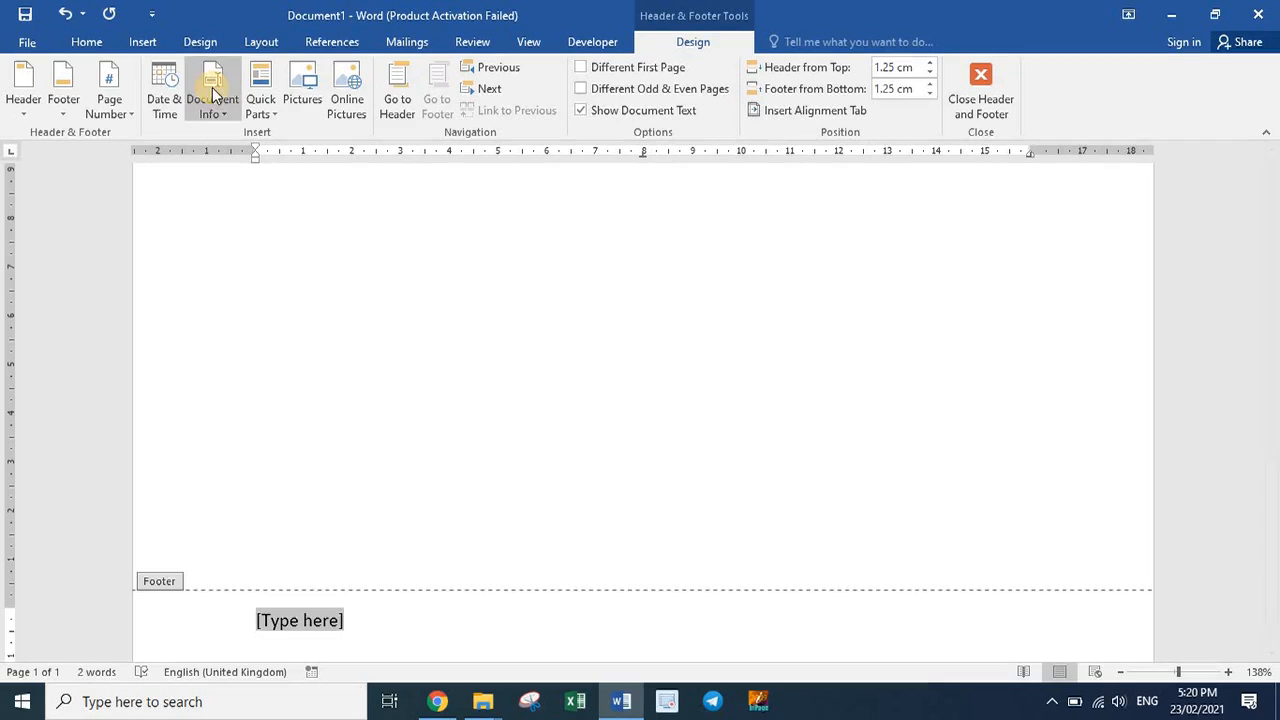
left_click(270, 113)
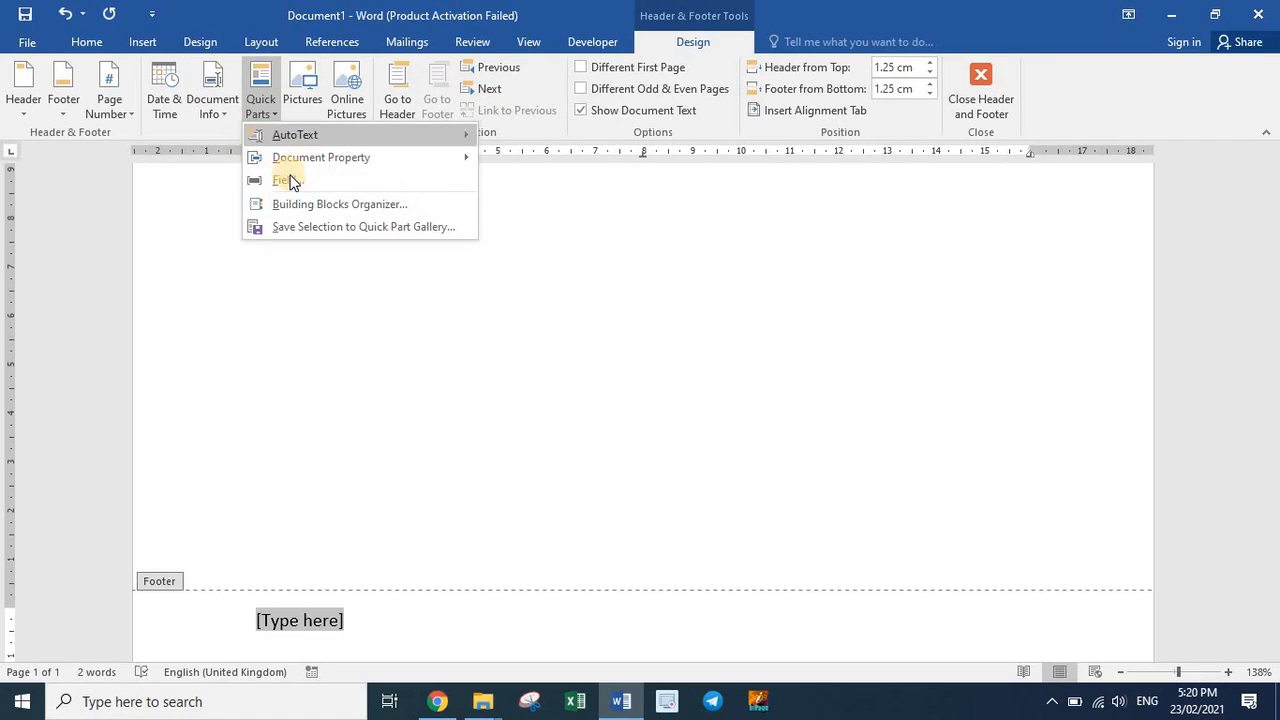
left_click(286, 179)
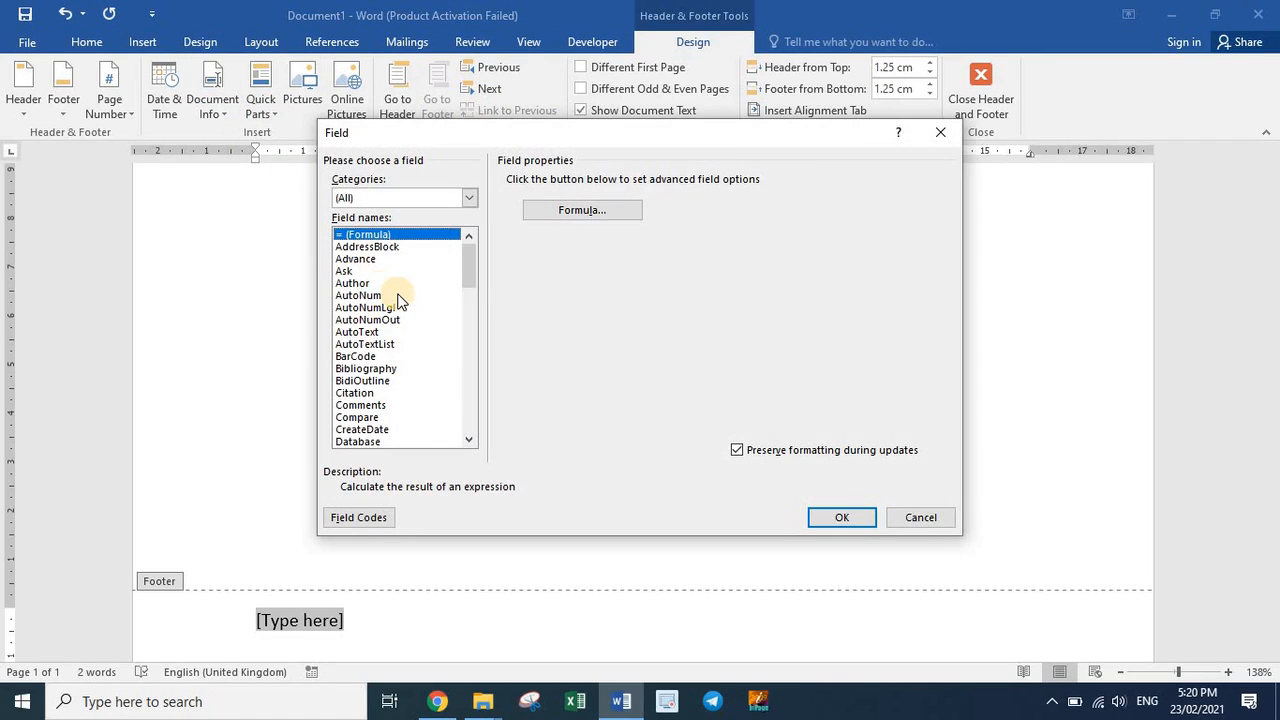
scroll(375, 370, "down", 3)
scroll(368, 385, "down", 1)
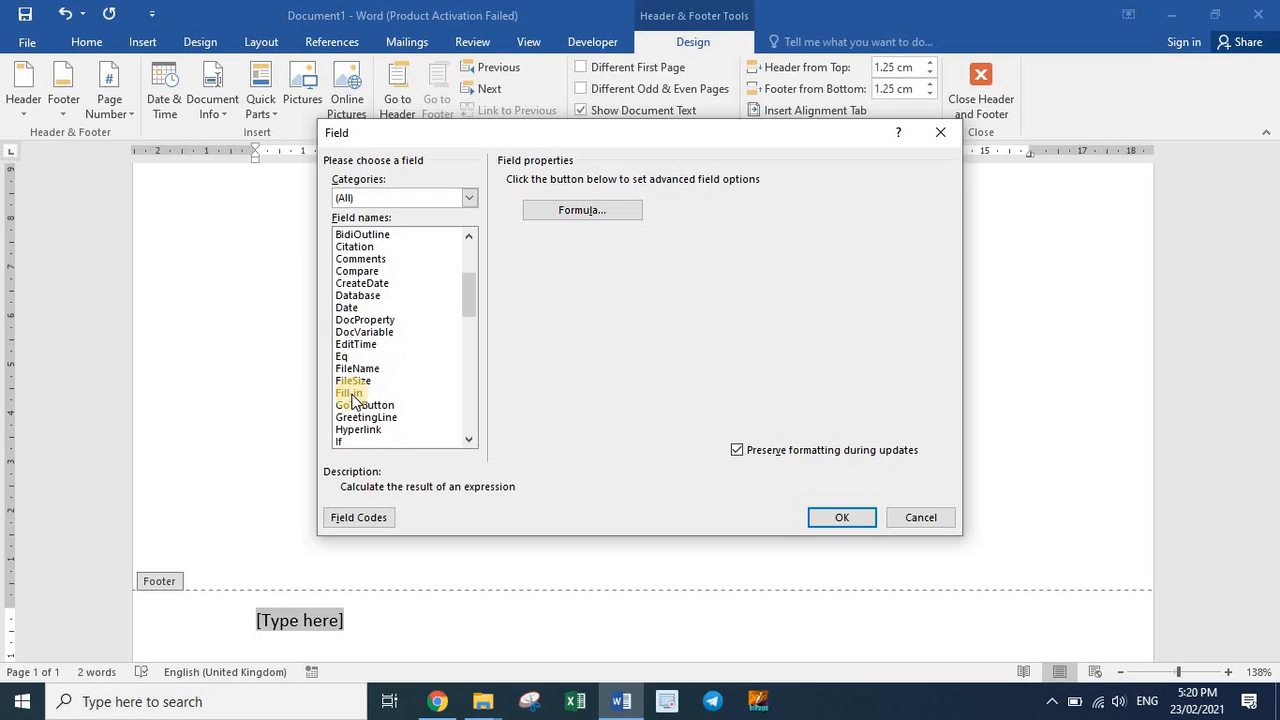
left_click(362, 370)
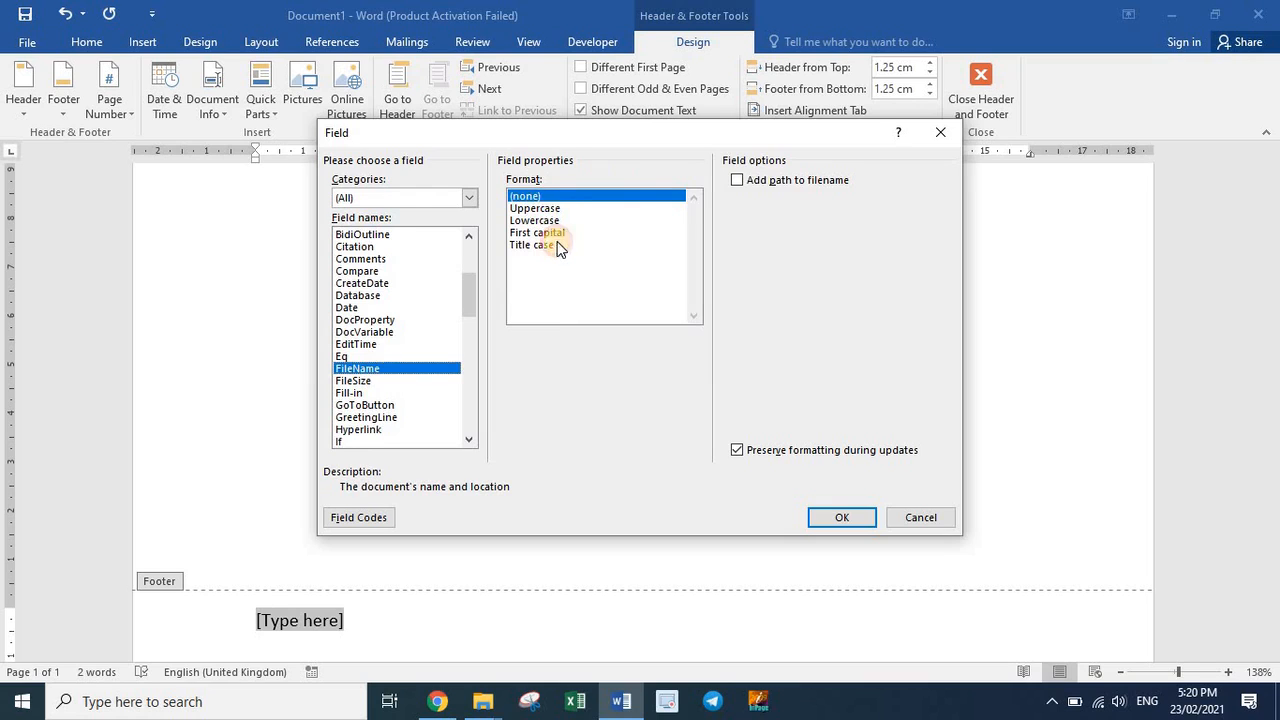
left_click(551, 212)
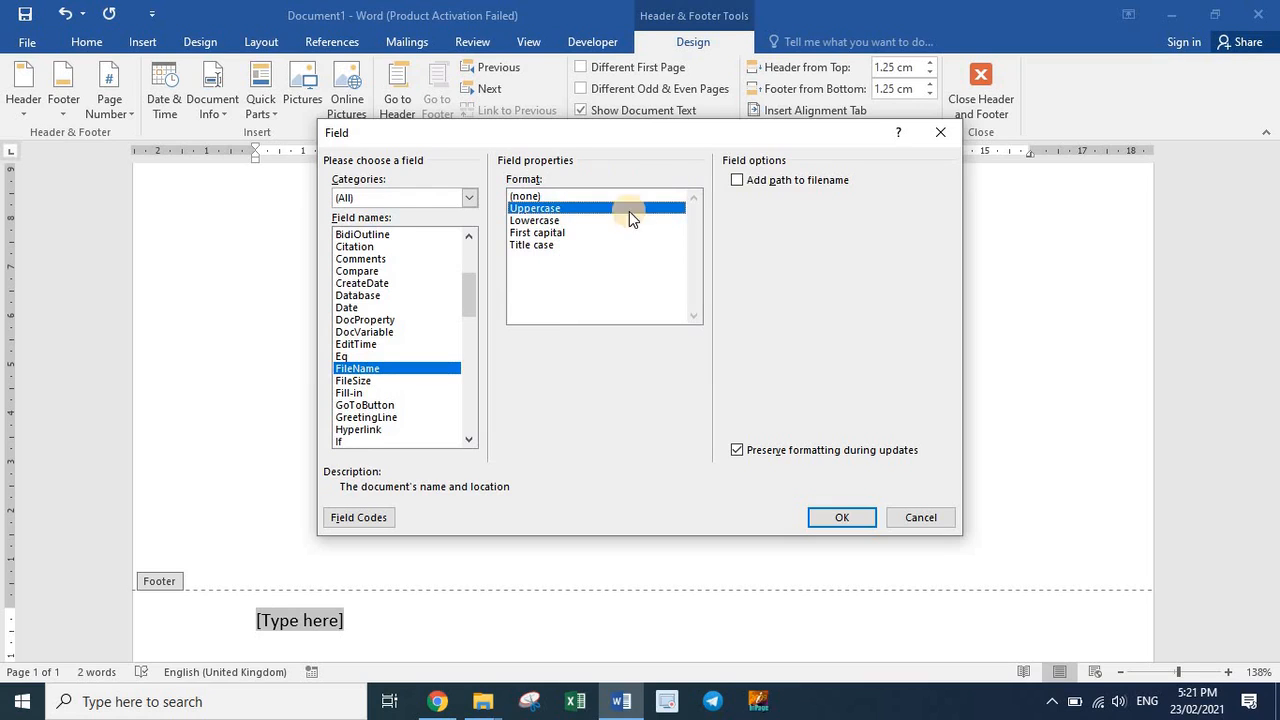
left_click(738, 181)
left_click(842, 517)
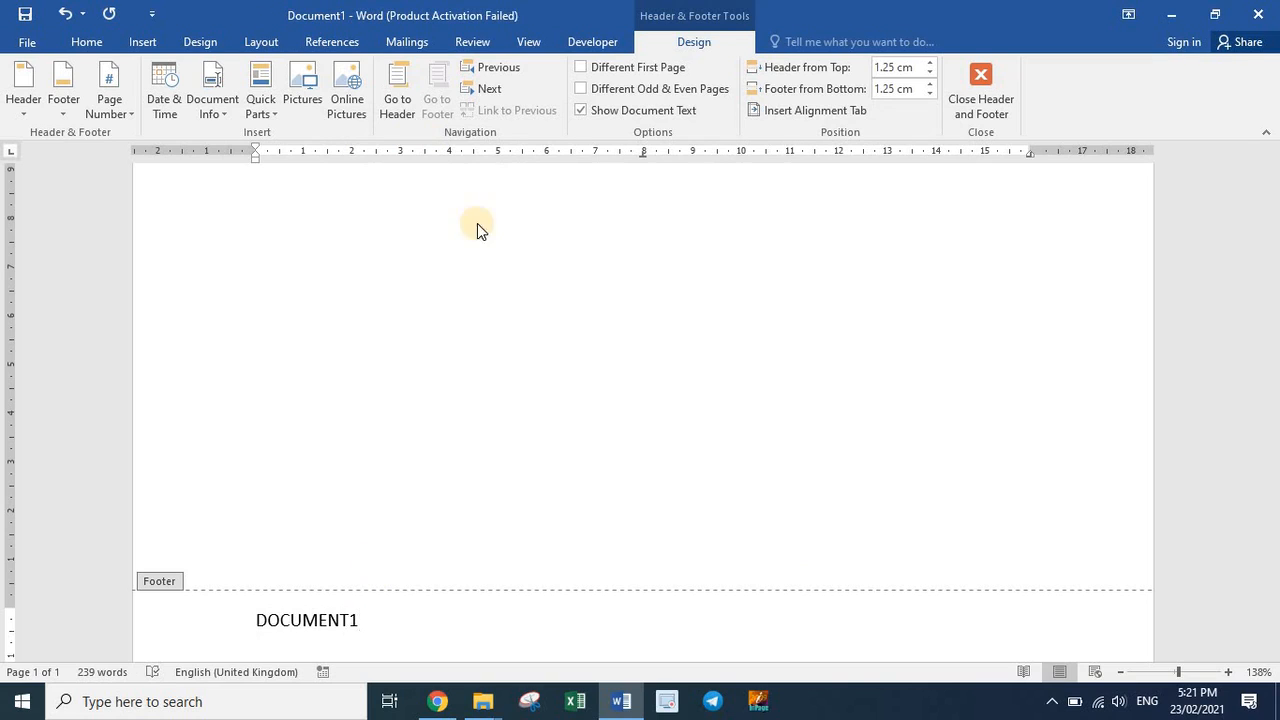
left_click(469, 369)
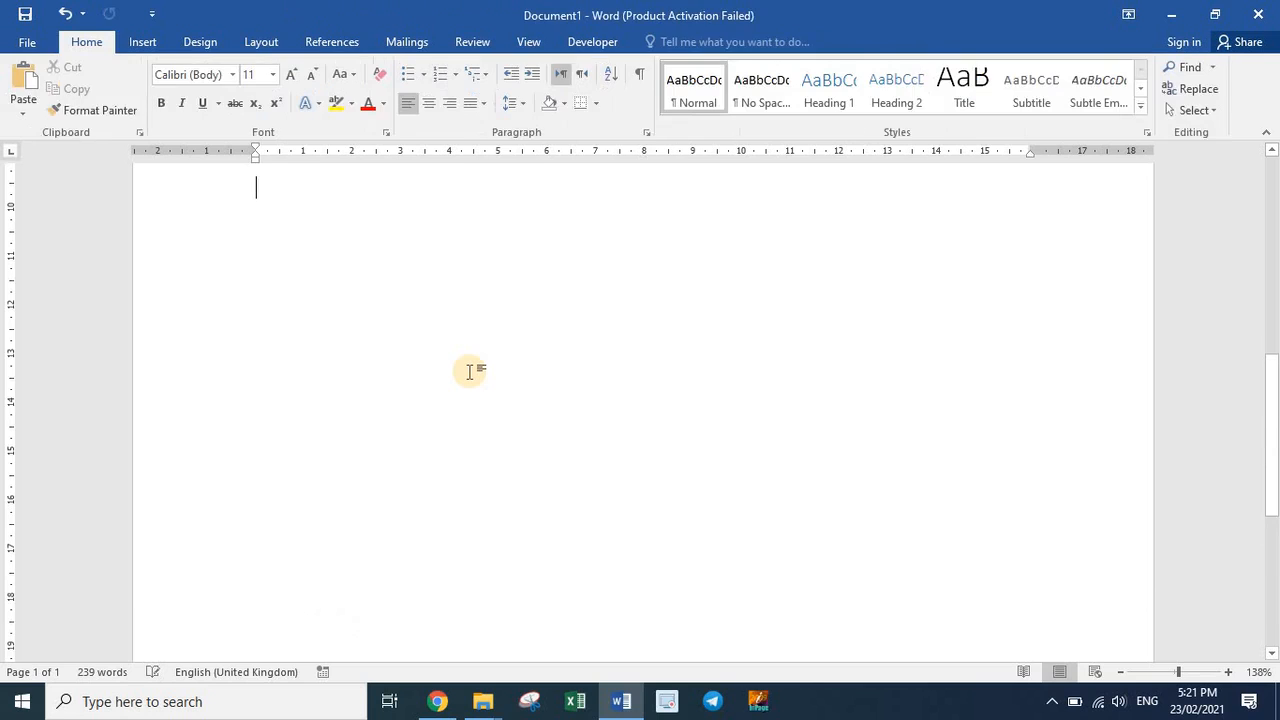
Create a new blank document in a maximised window and switch back to Document1.
key("ctrl+n")
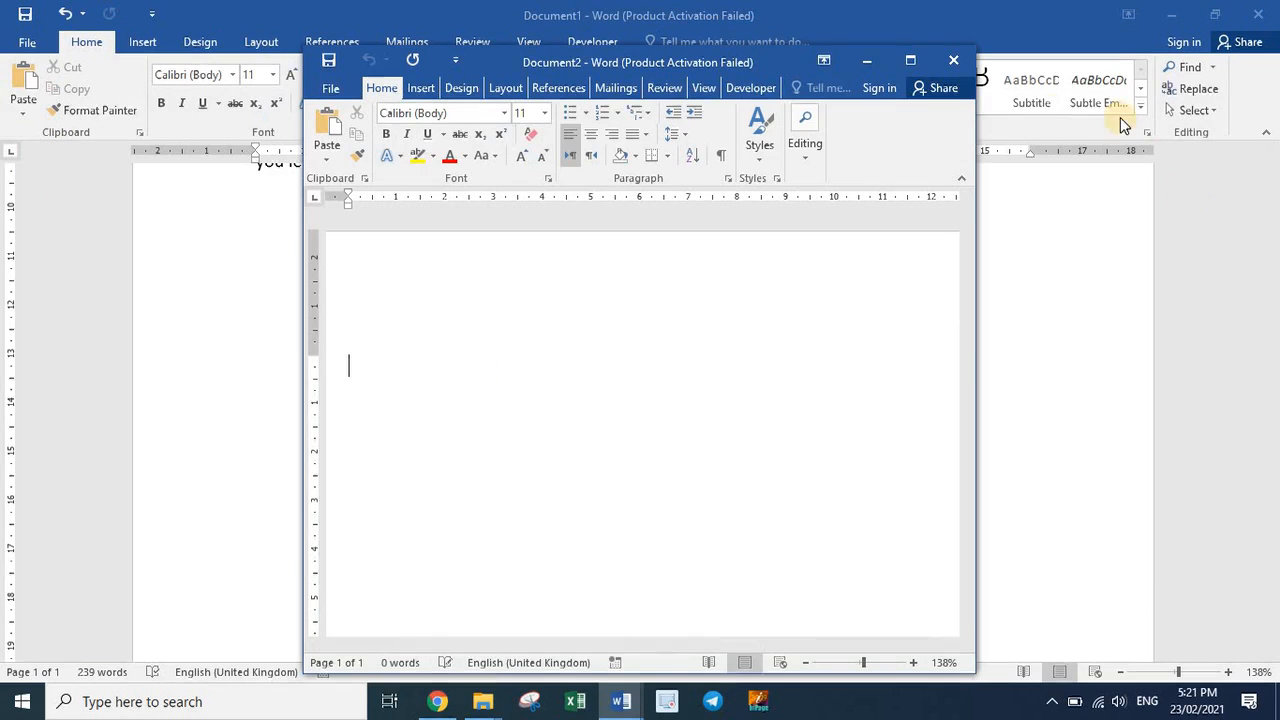
left_click(910, 60)
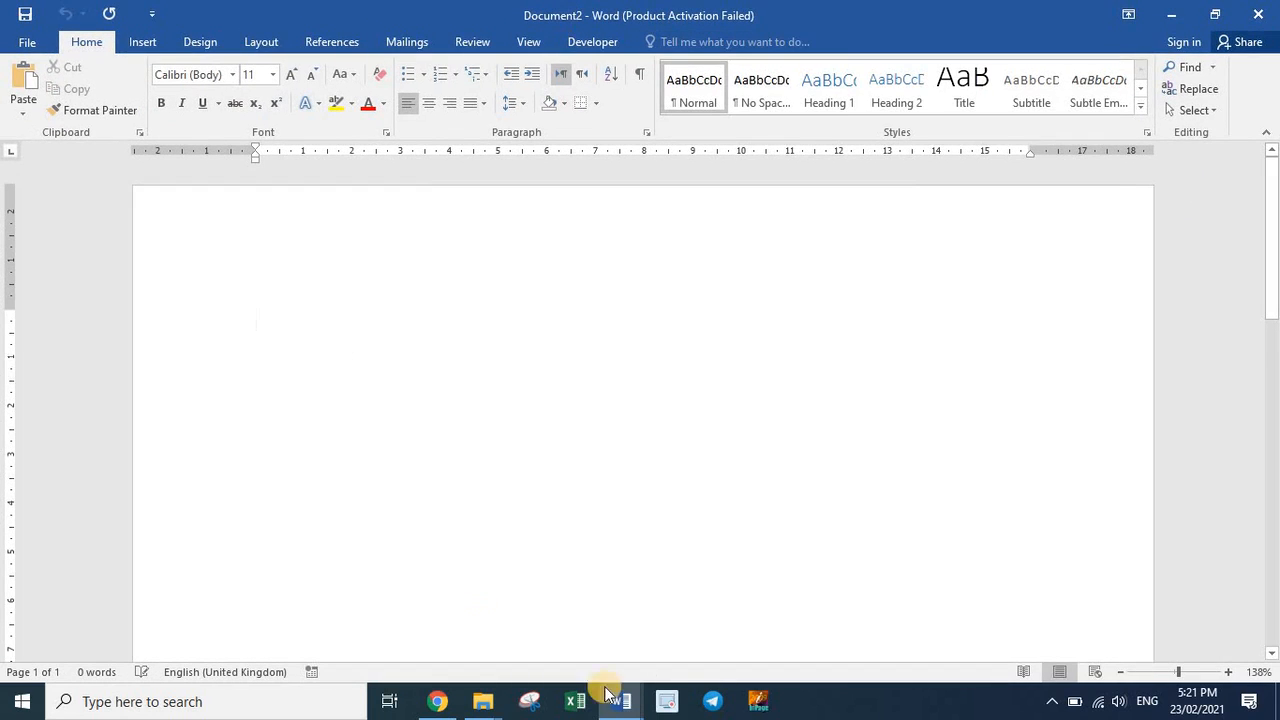
mouse_move(620, 701)
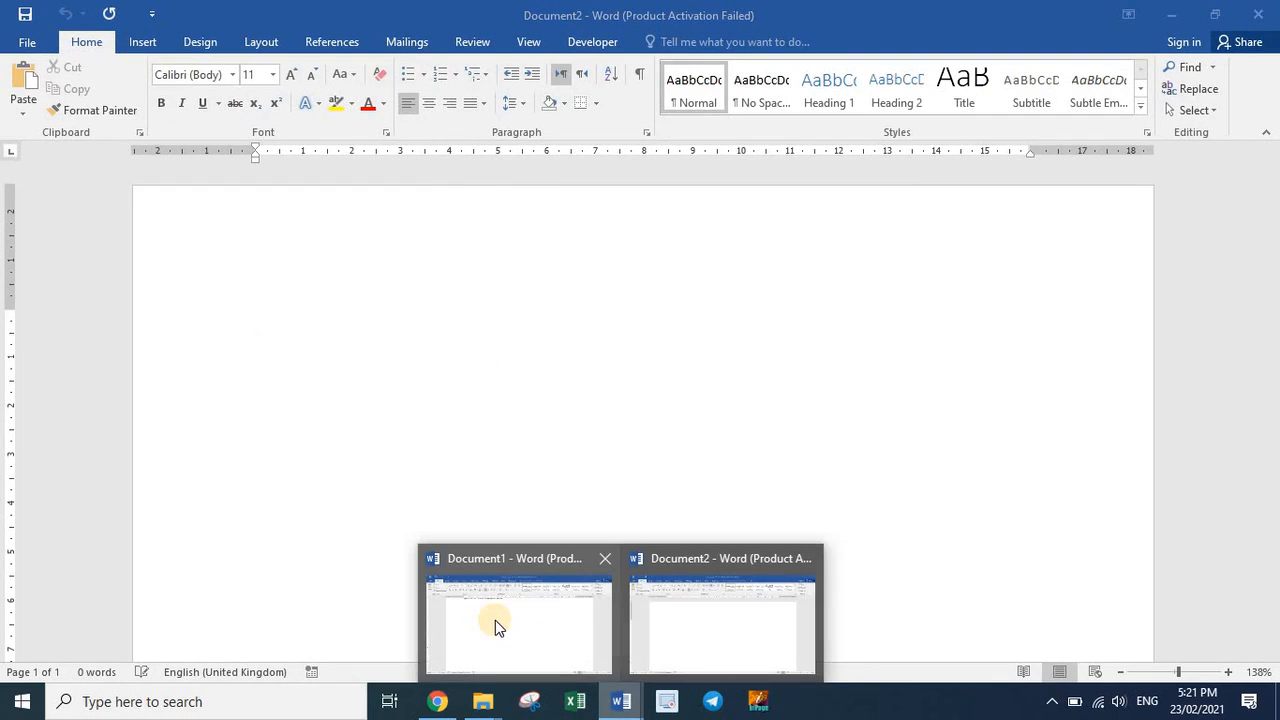
left_click(470, 590)
scroll(322, 580, "down", 1)
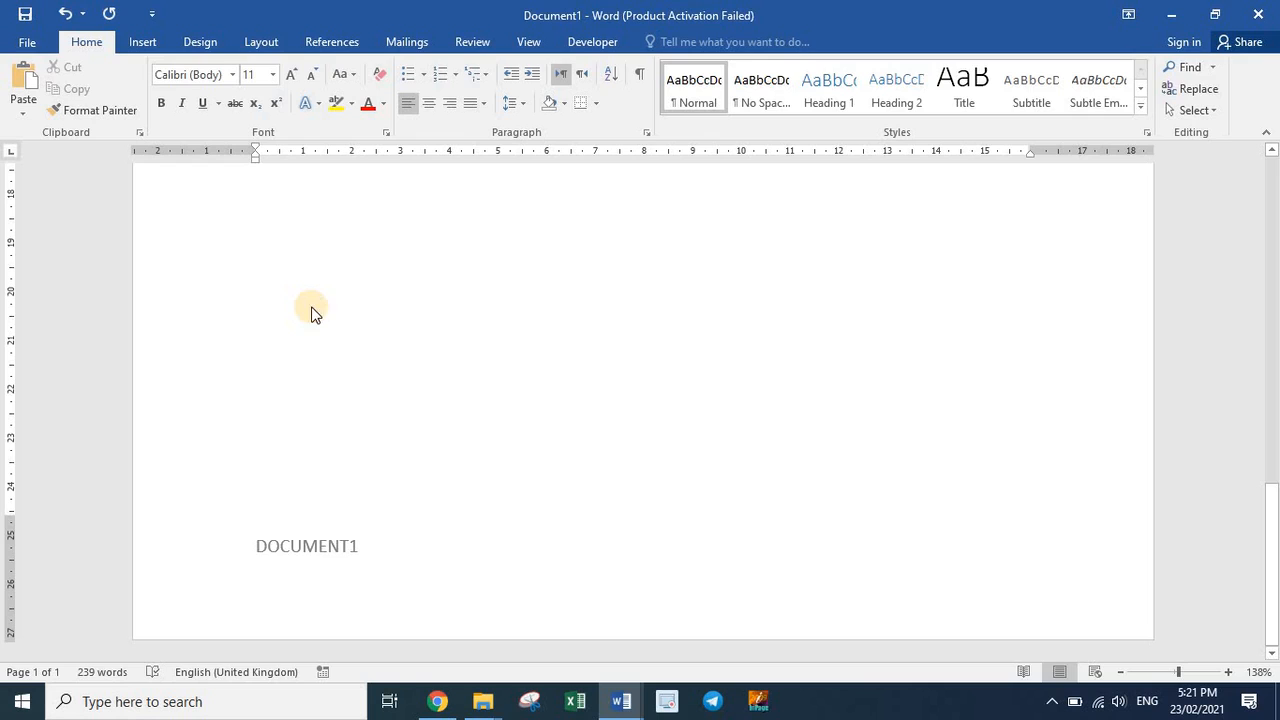
Save Document1 to the Desktop as a Word Document, with the author's name as the file name.
key("ctrl+s")
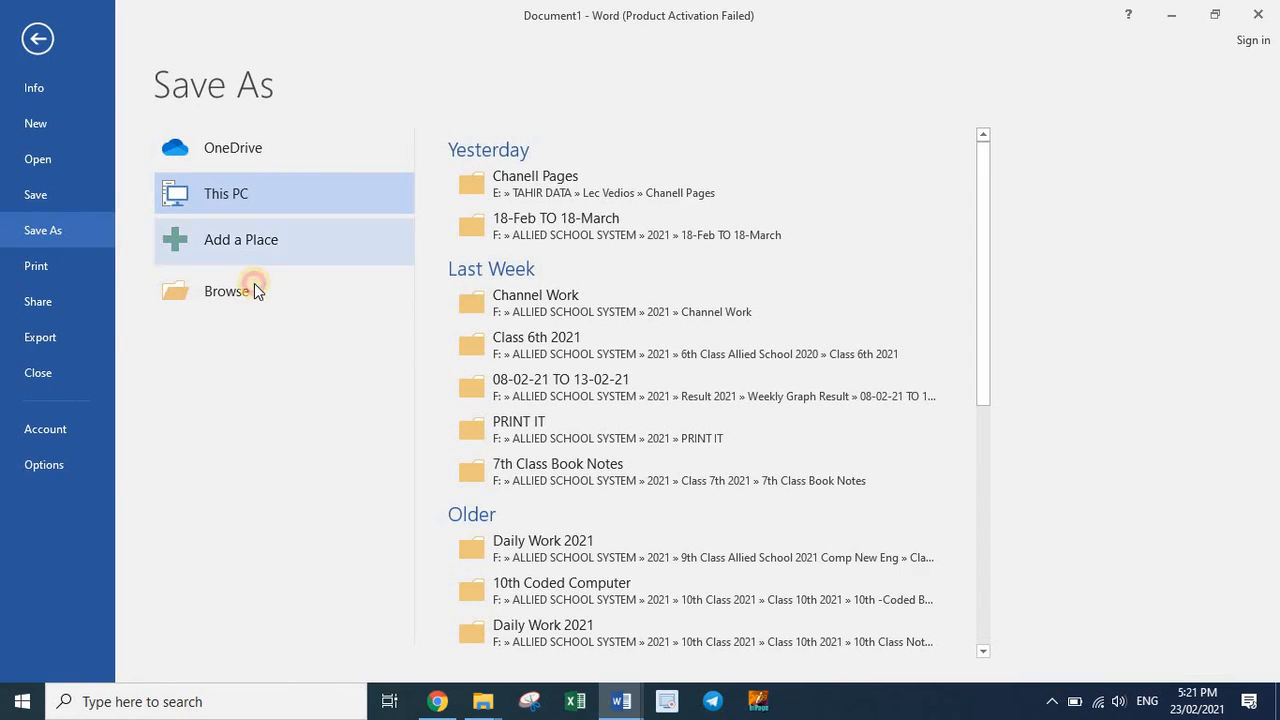
left_click(254, 288)
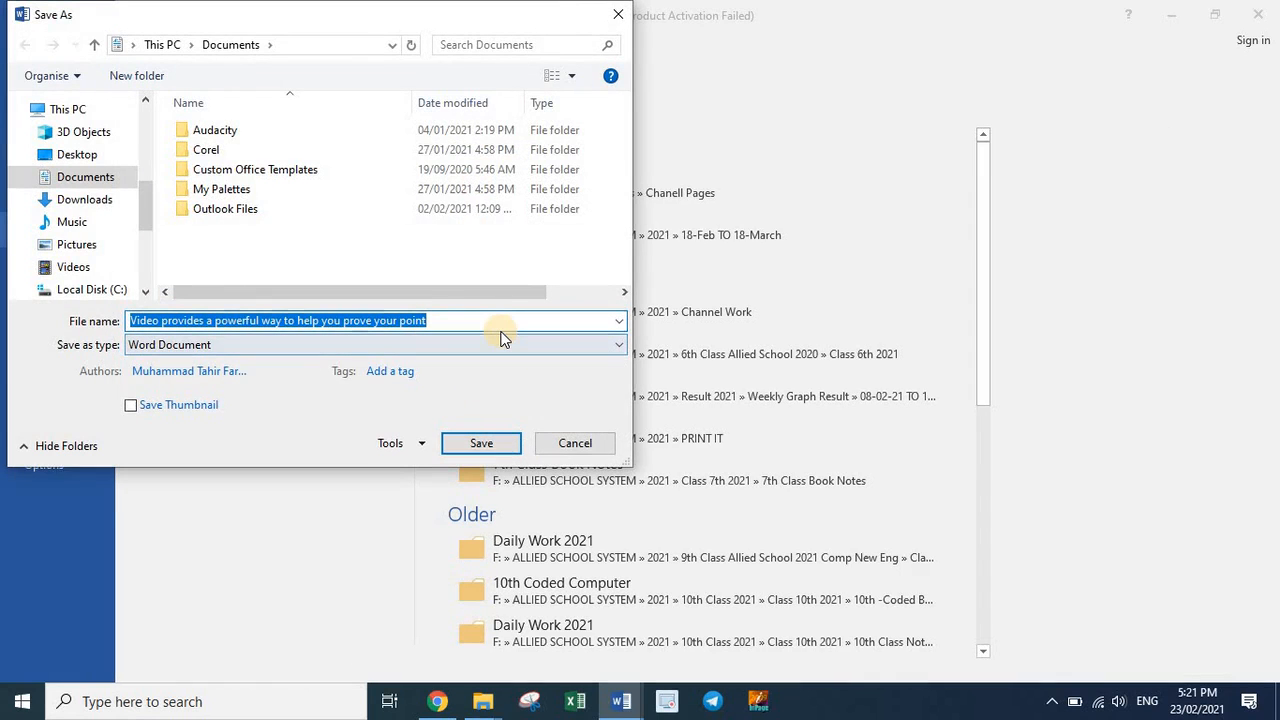
type("Tahirfarooq")
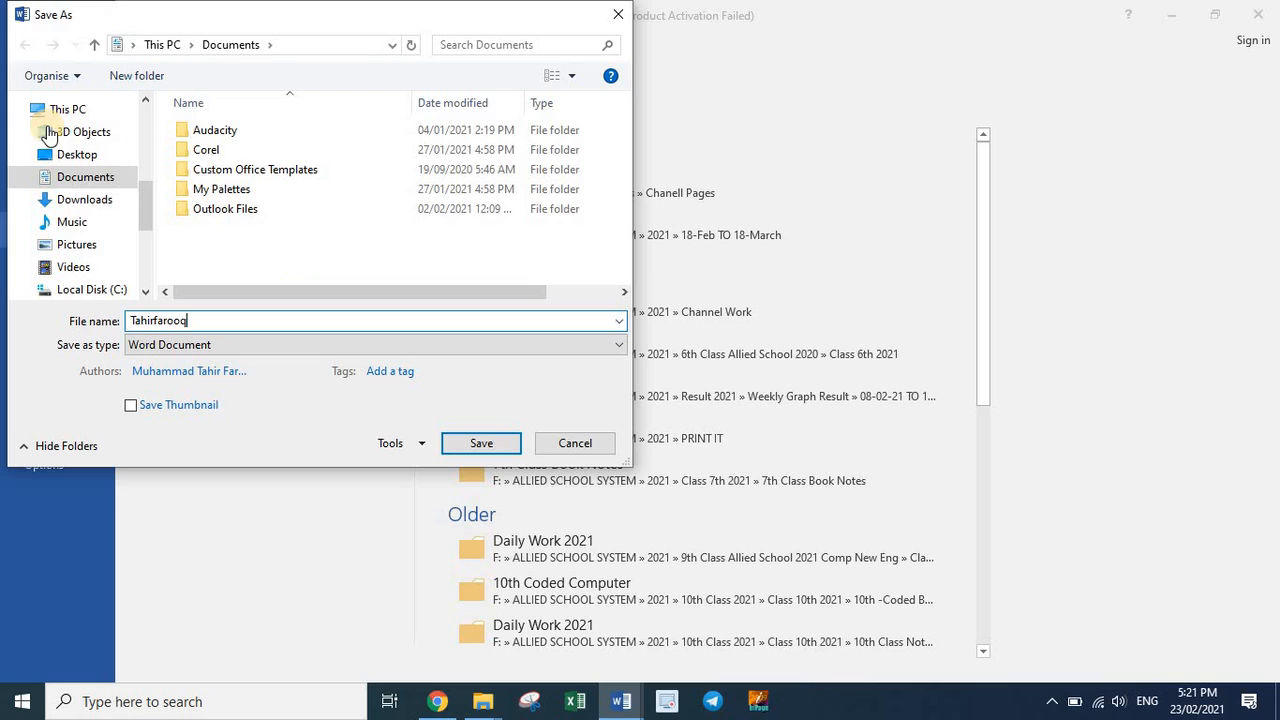
left_click(72, 154)
left_click(474, 444)
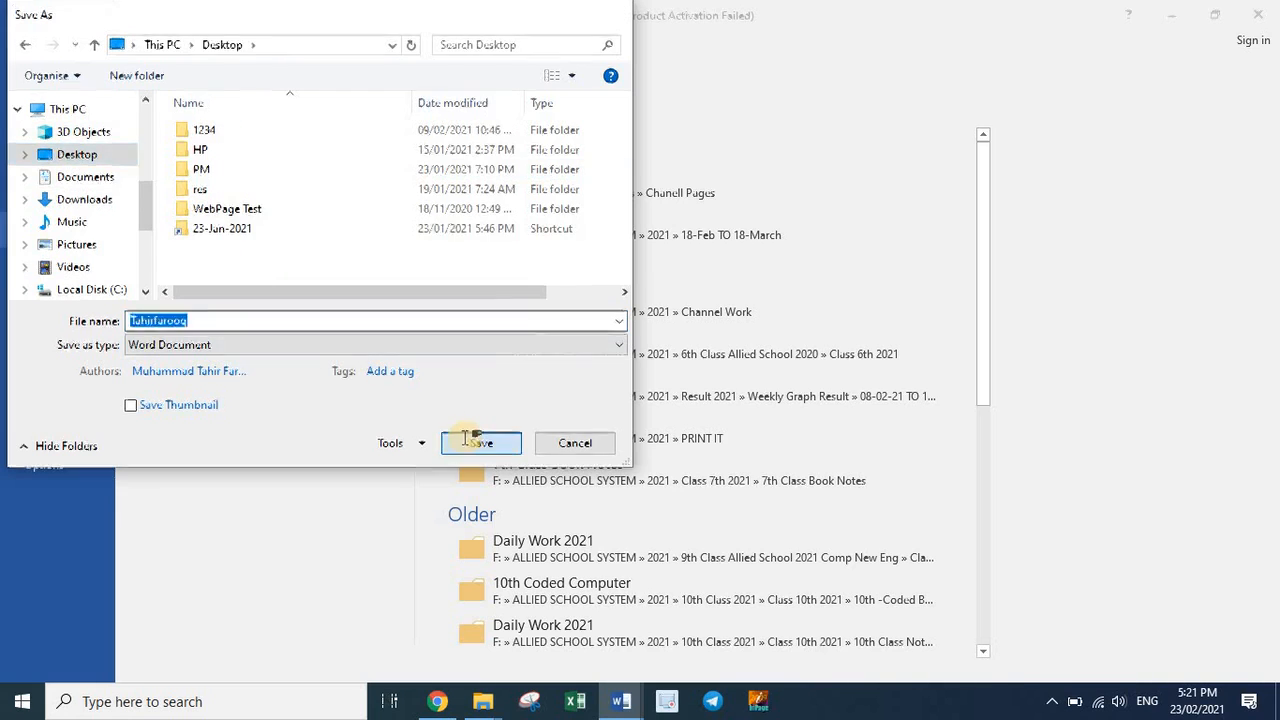
Check the saved document's footer and close both the saved document and the blank Document2.
scroll(350, 477, "up", 5)
scroll(350, 477, "up", 2)
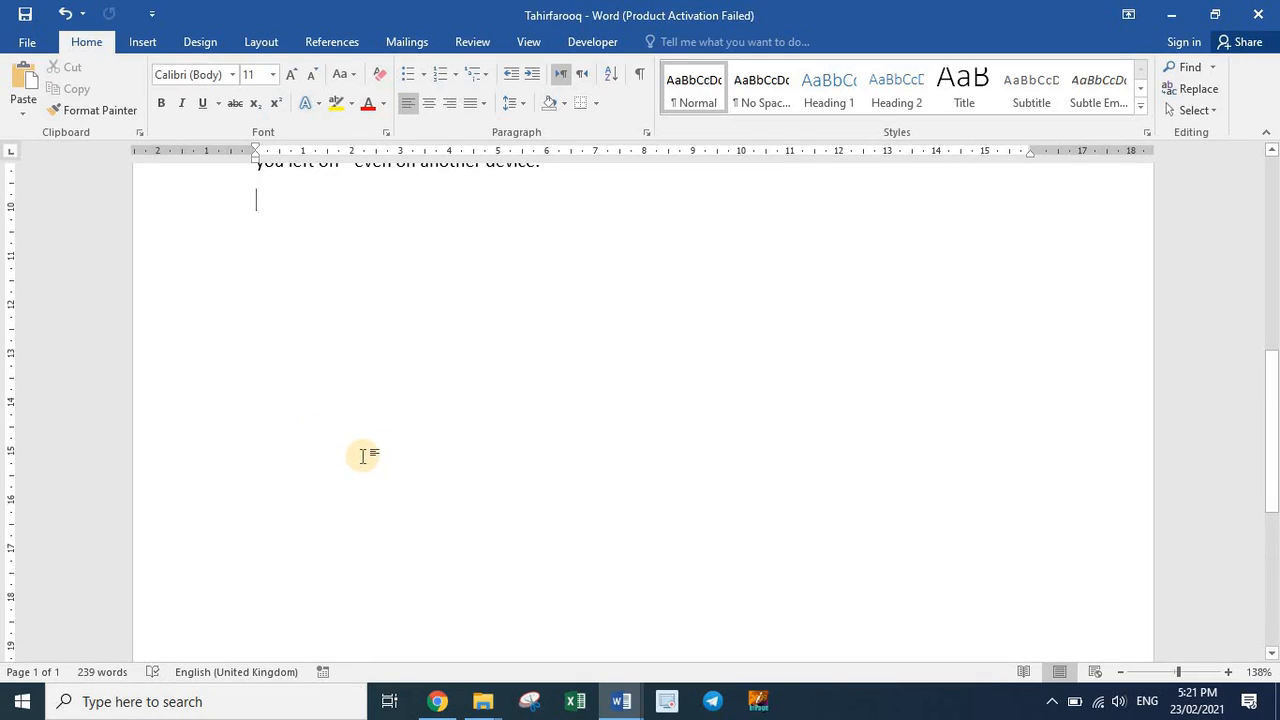
scroll(350, 477, "down", 8)
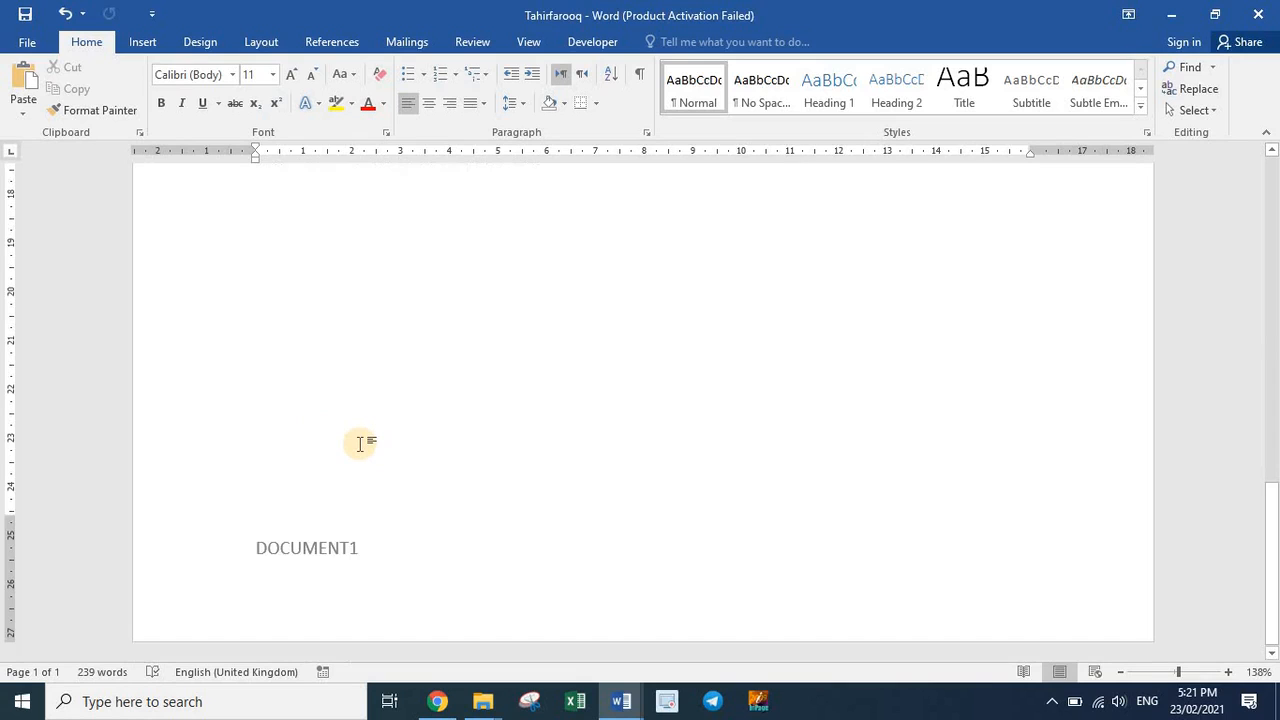
left_click(1170, 16)
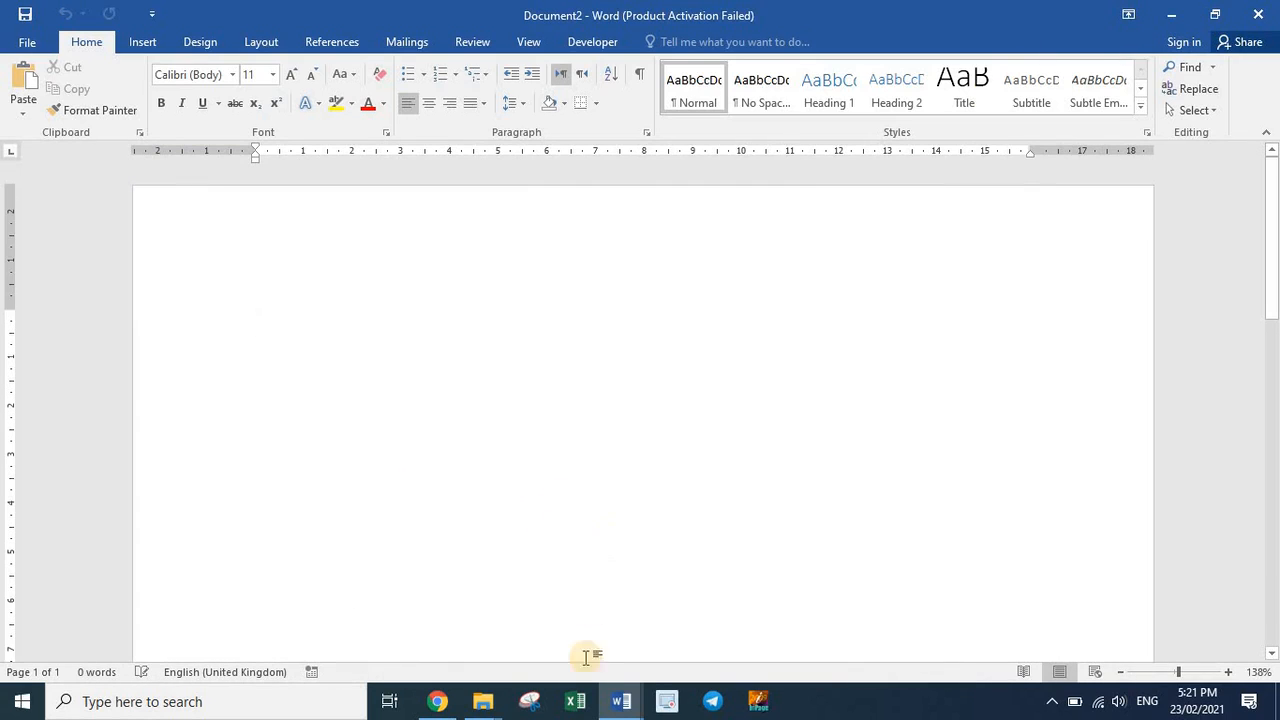
left_click(621, 701)
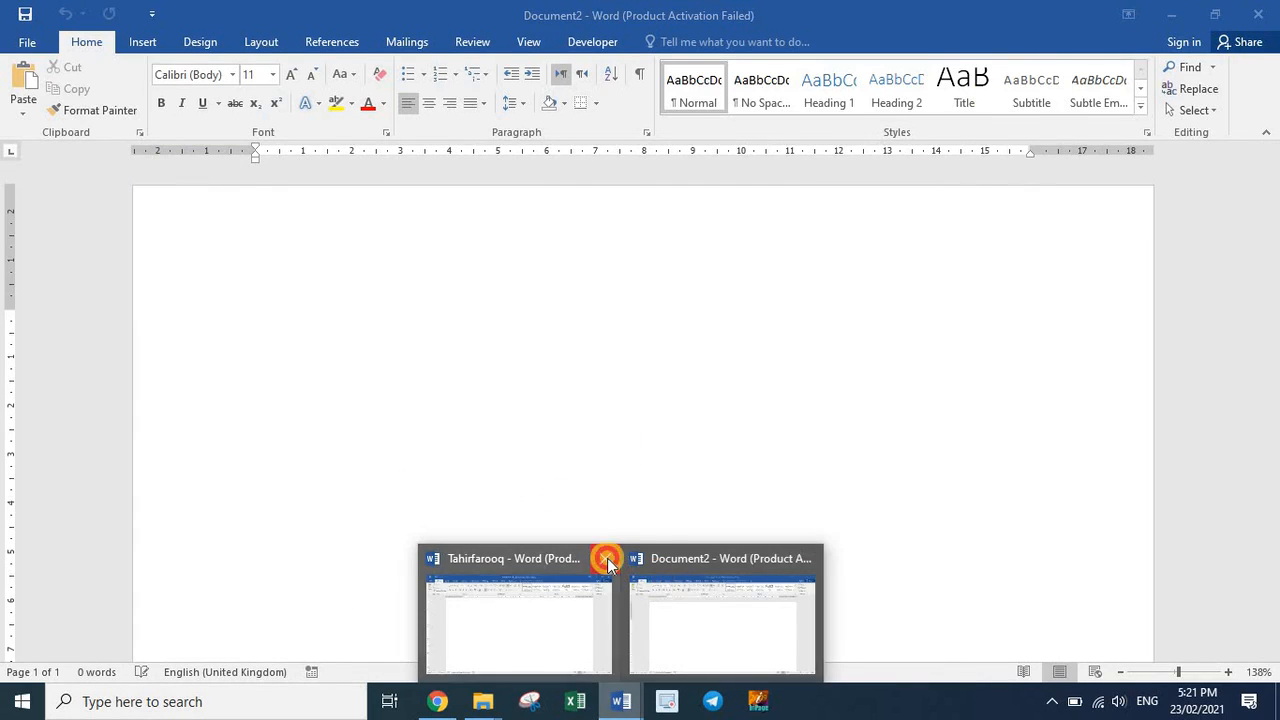
left_click(605, 558)
left_click(1258, 14)
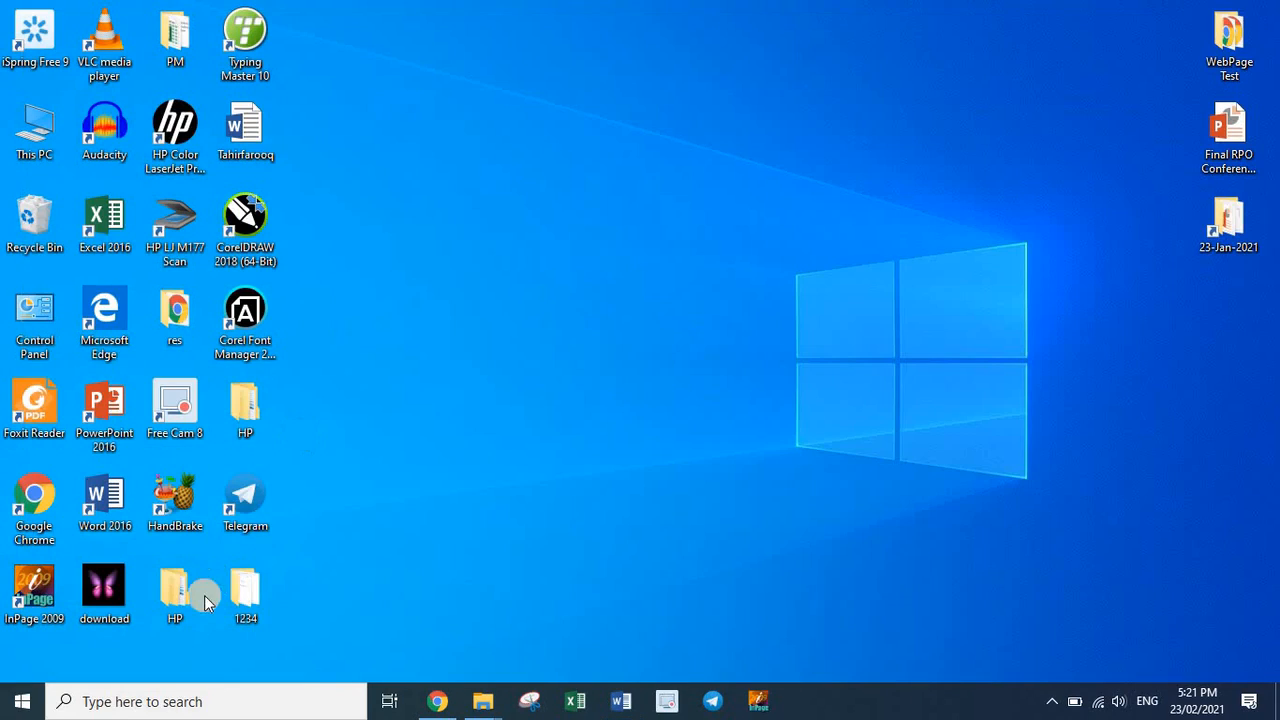
Reopen the saved document from the Desktop, dismiss the activation wizard and maximise the window.
double_click(257, 137)
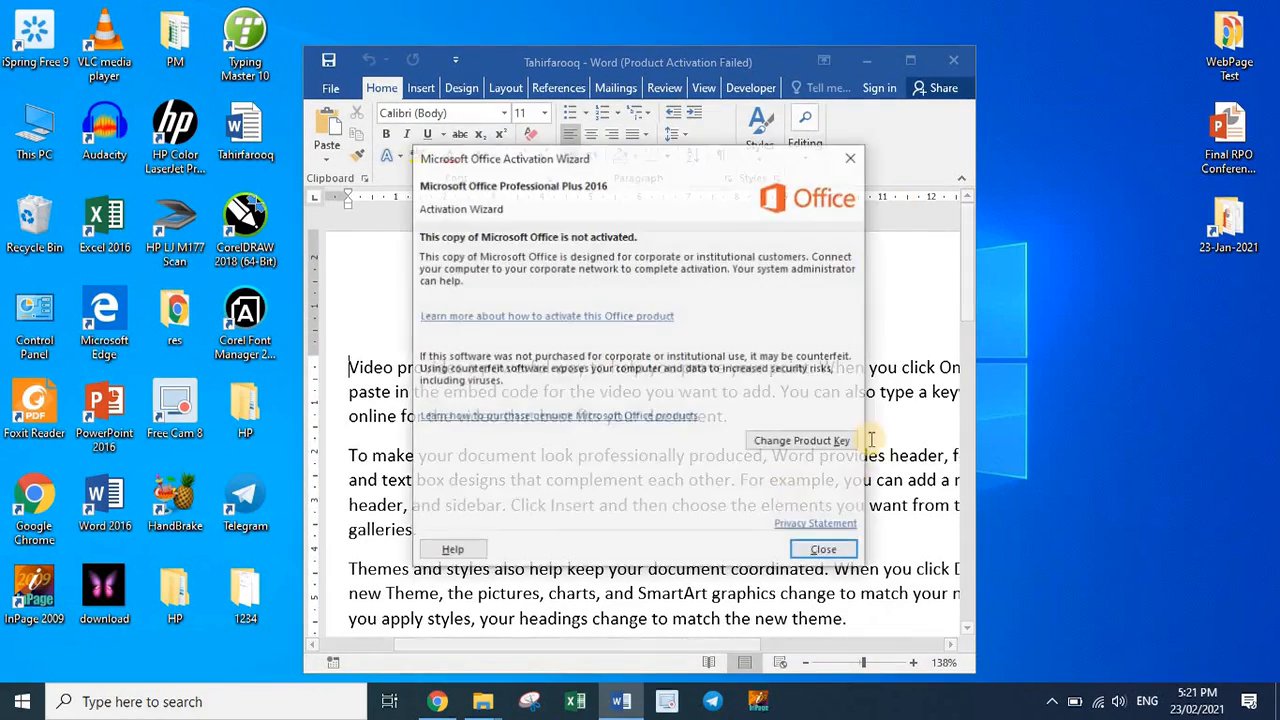
left_click(866, 150)
left_click(910, 62)
Insert an uppercase FileName field with the path added directly after DOCUMENT1 in the footer.
scroll(458, 490, "down", 9)
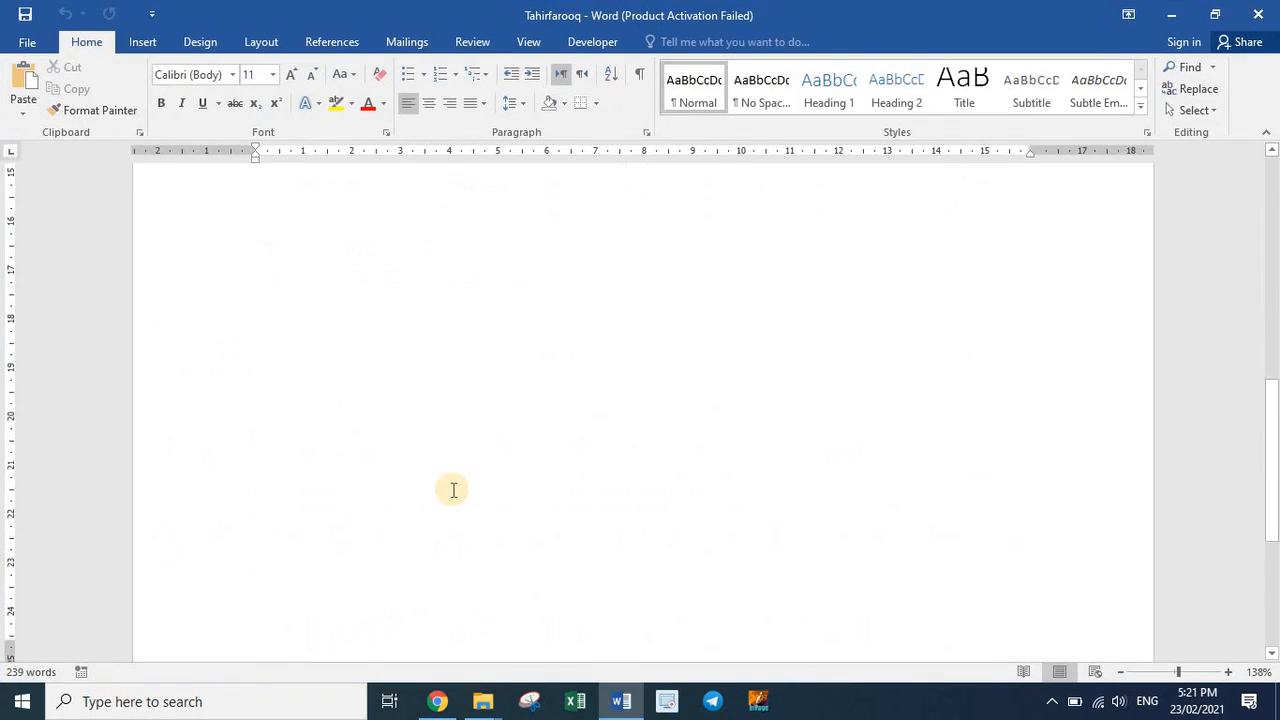
double_click(347, 546)
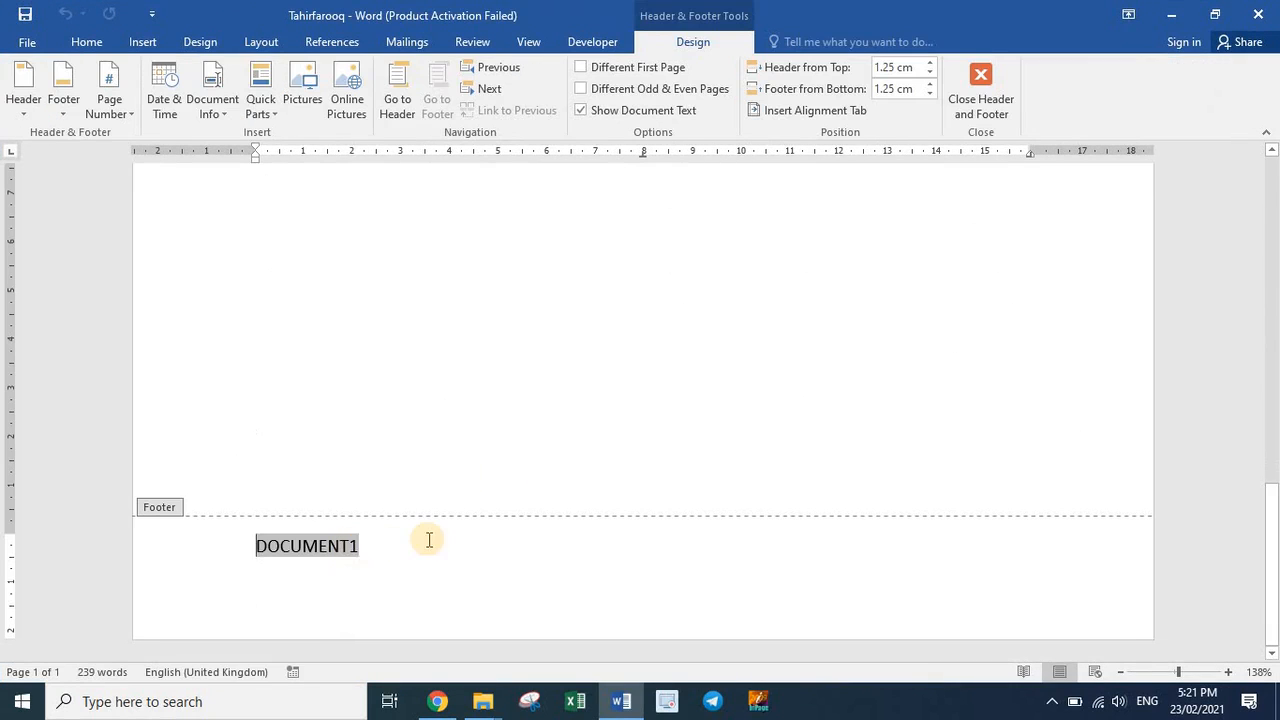
left_click(390, 541)
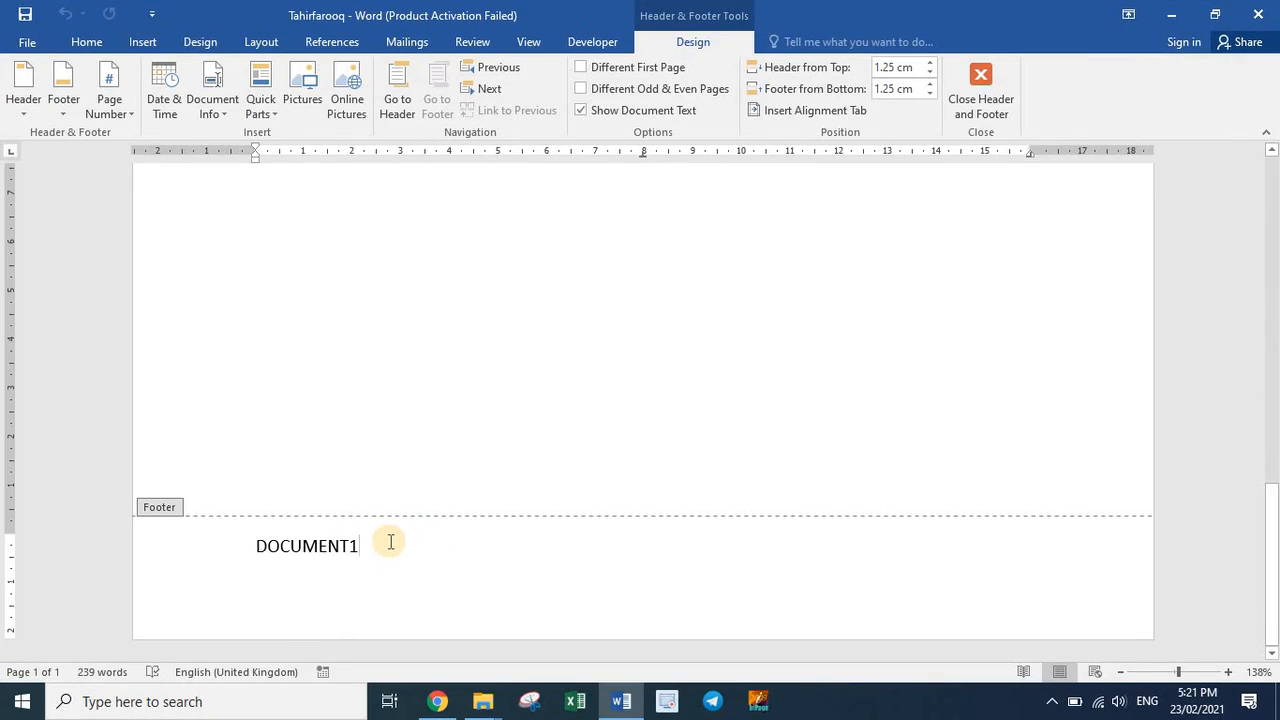
left_click(263, 115)
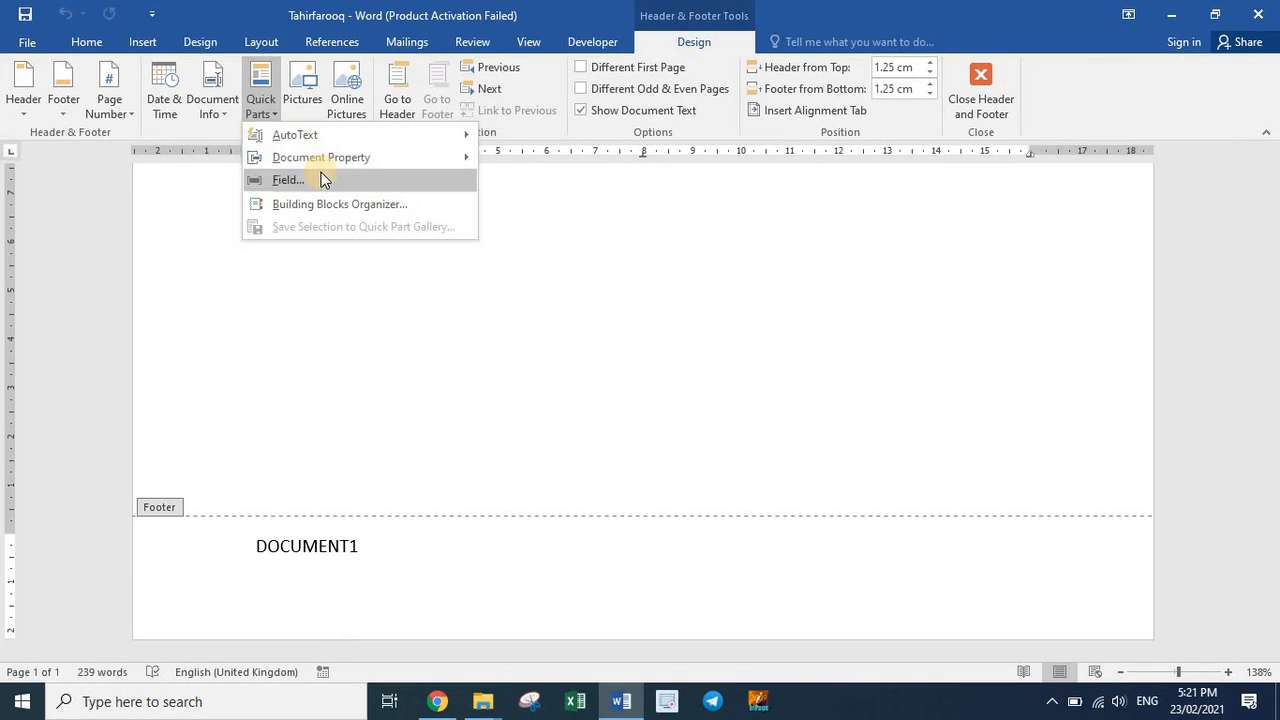
left_click(340, 181)
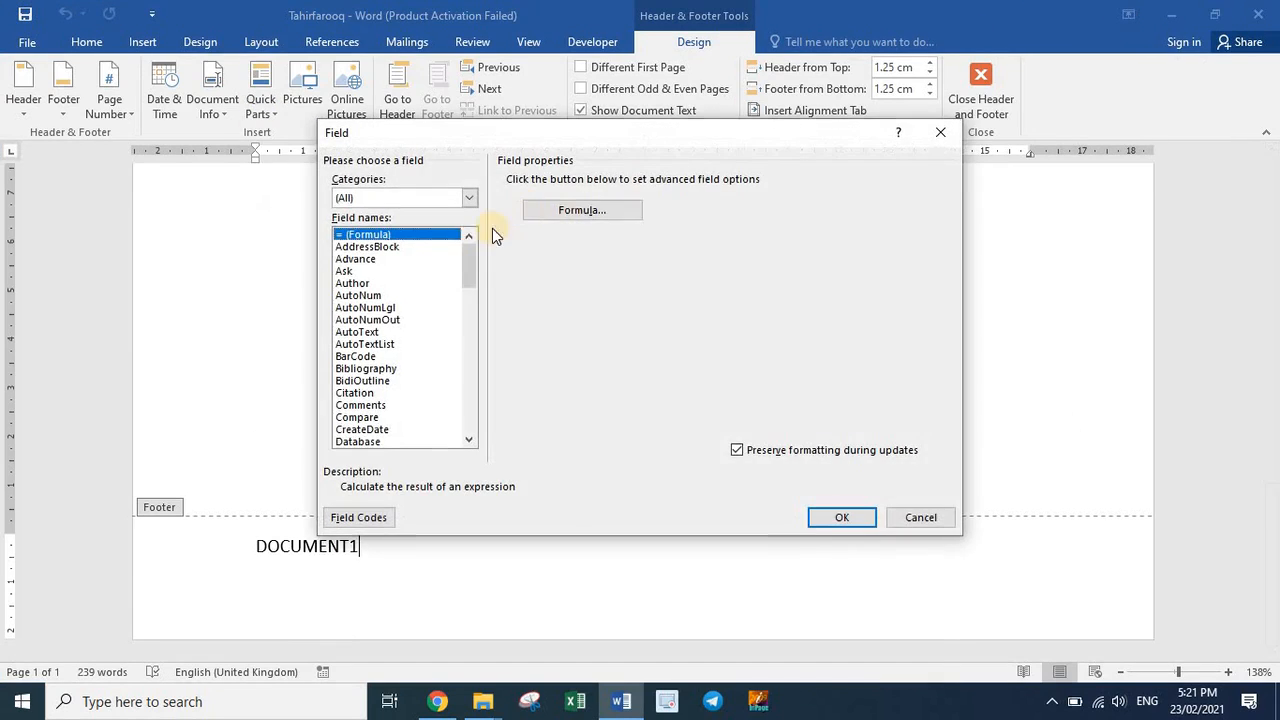
left_click(402, 395)
scroll(420, 394, "down", 4)
left_click(417, 380)
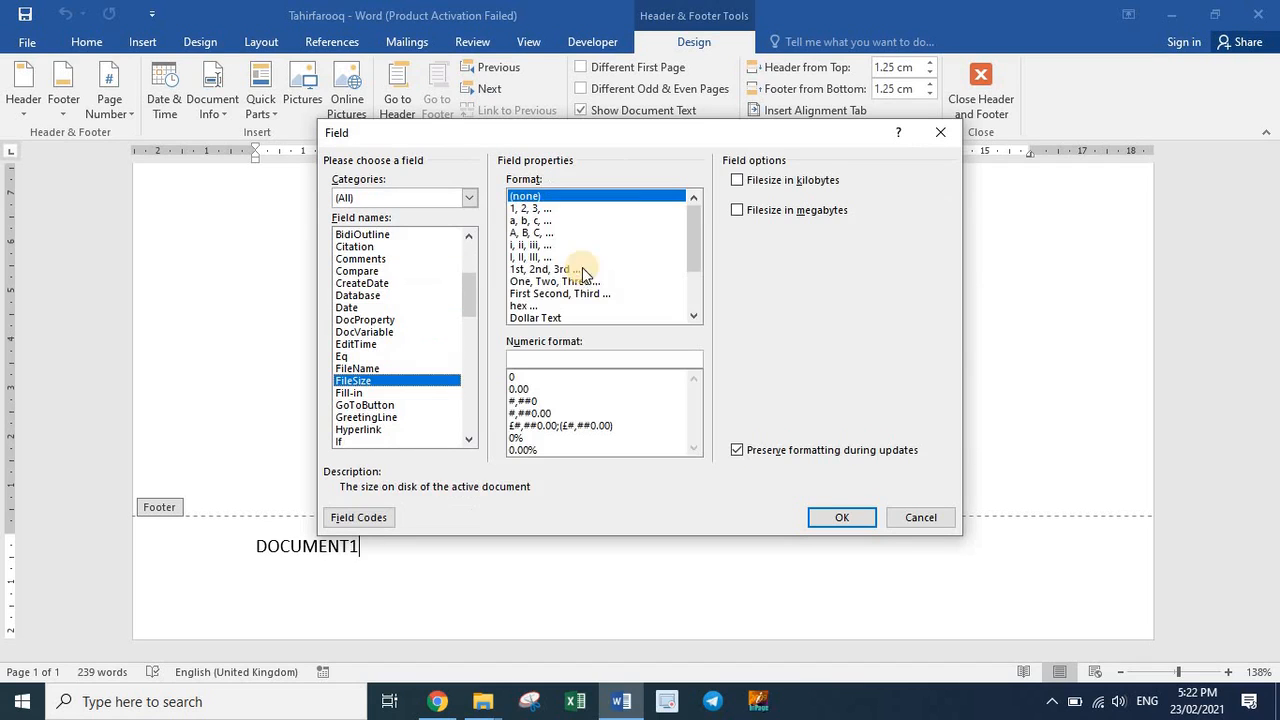
left_click(362, 368)
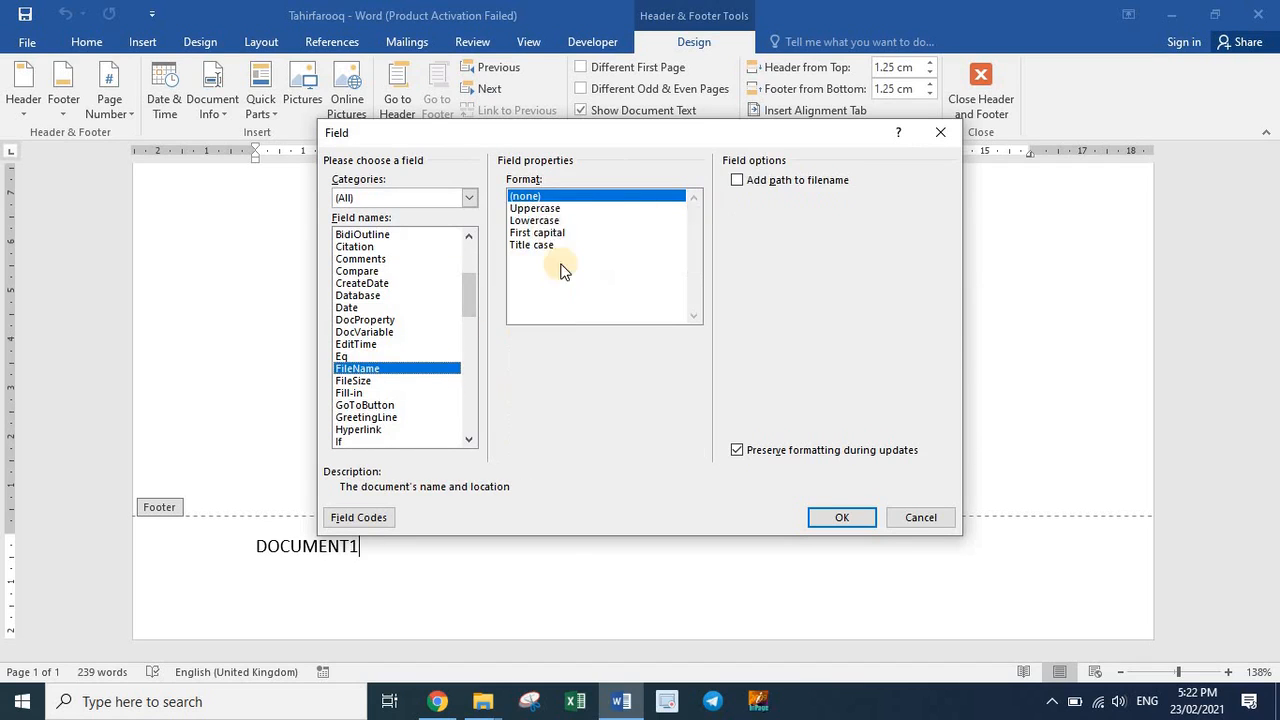
left_click(540, 208)
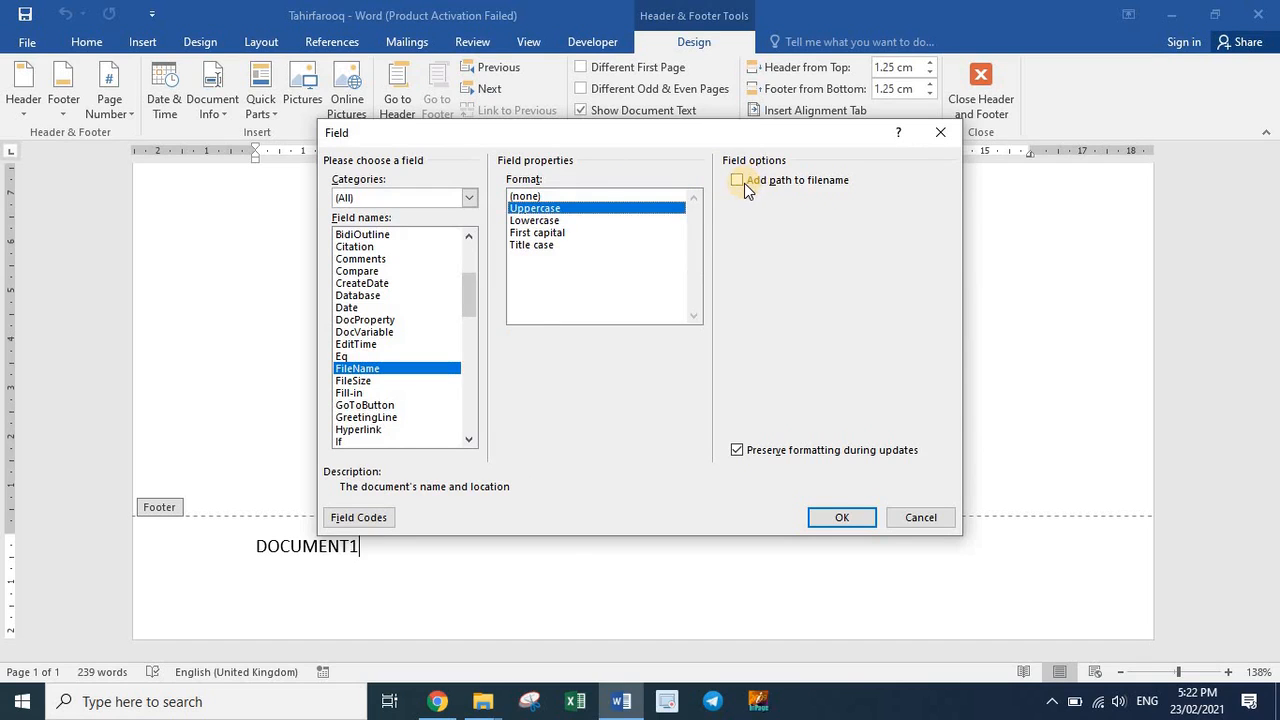
left_click(741, 184)
left_click(832, 520)
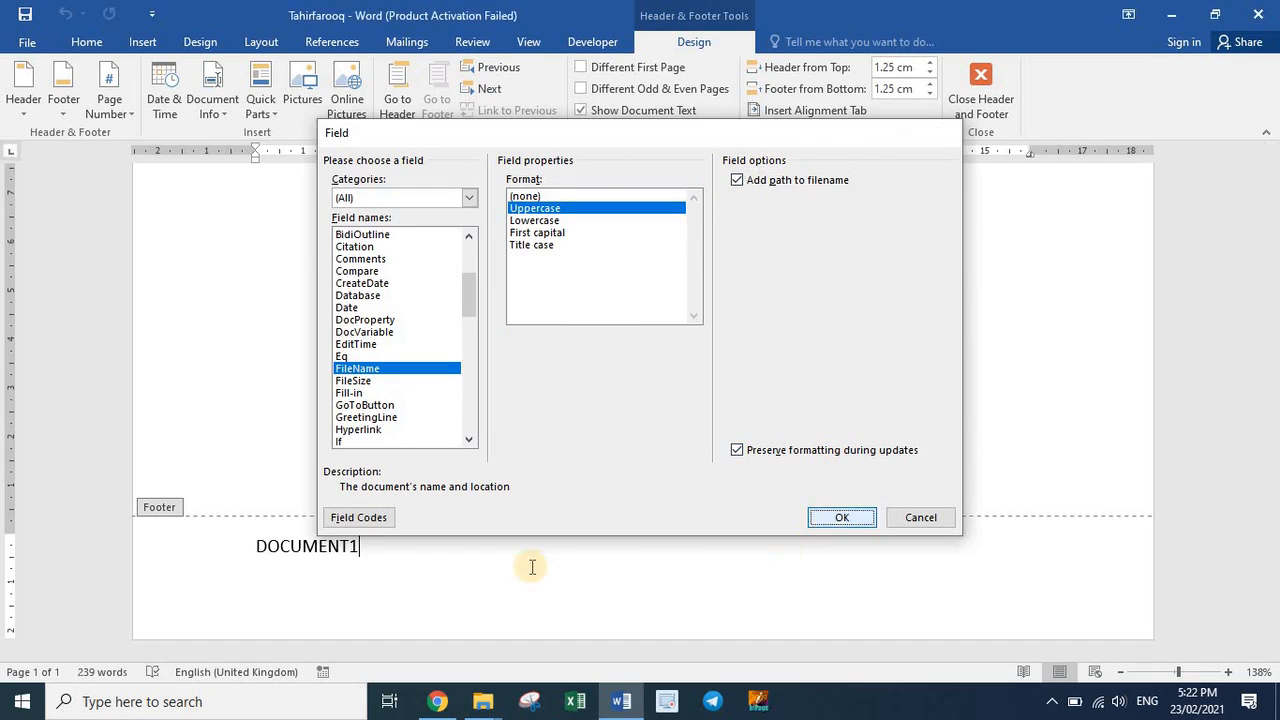
Delete the DOCUMENT1 text in front of the file path in the footer and leave footer editing.
left_click(358, 546)
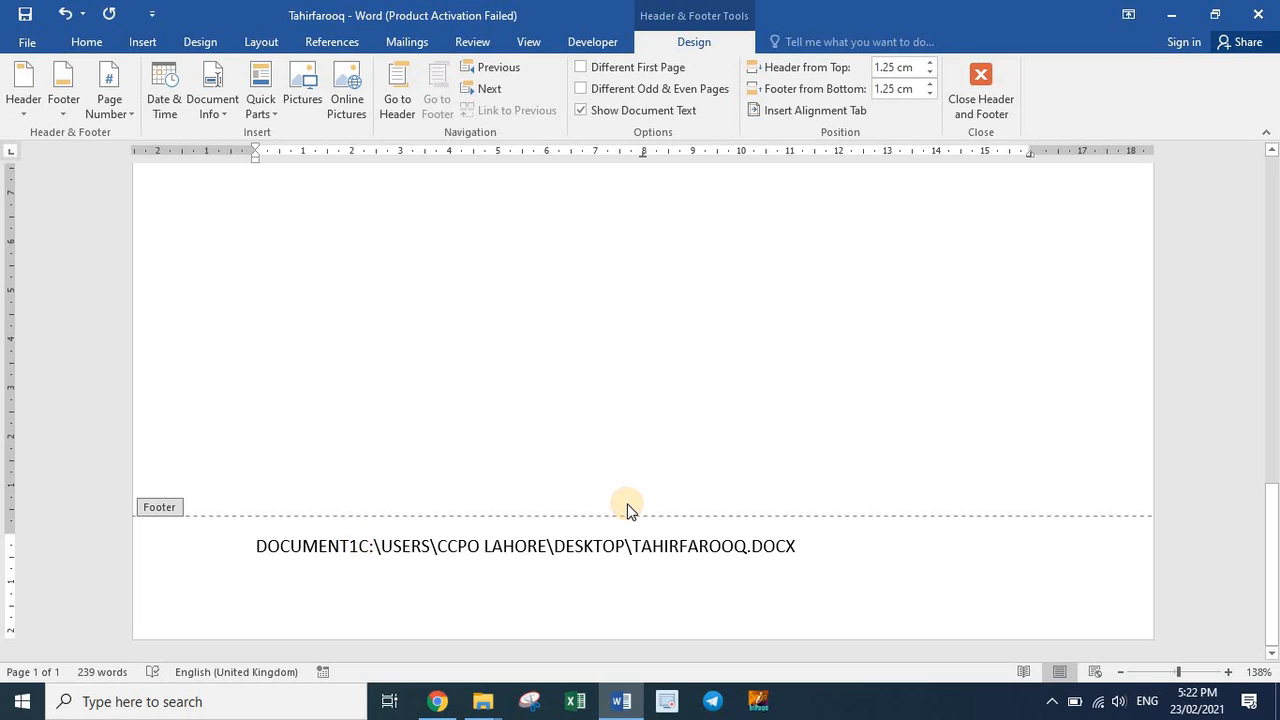
key("Left")
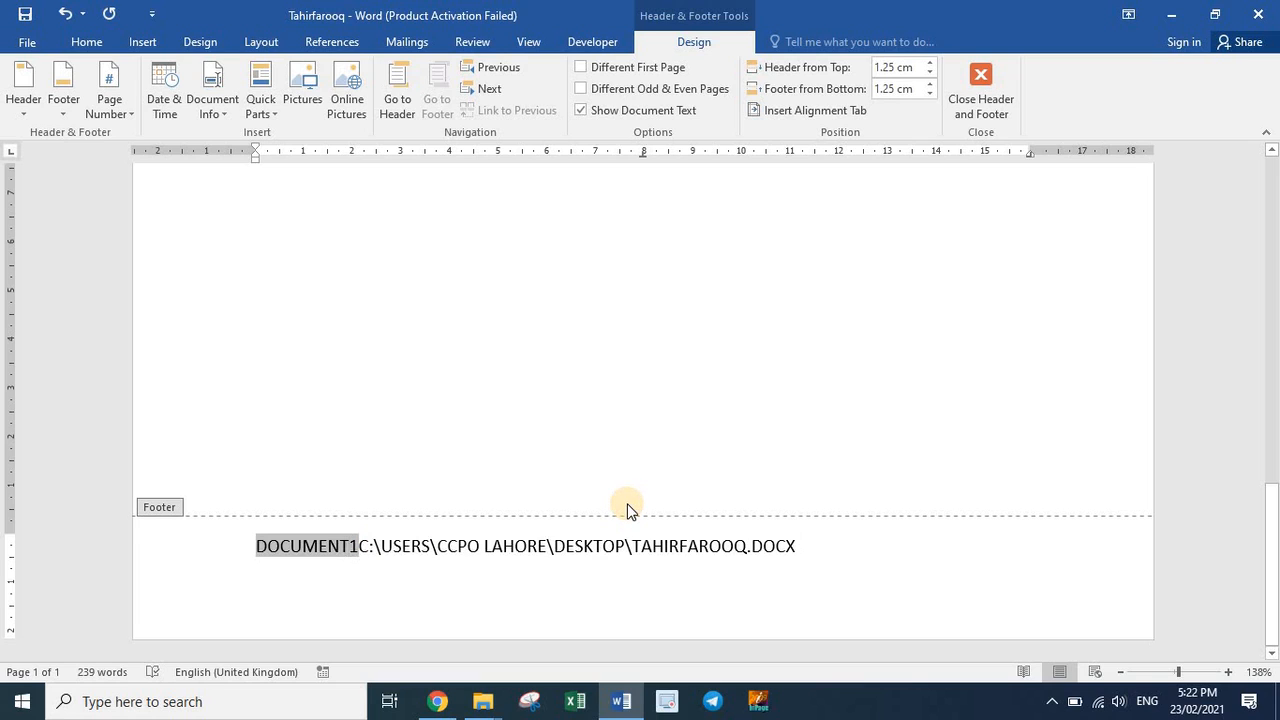
key("BackSpace")
key("BackSpace")
key("BackSpace")
key("BackSpace")
key("BackSpace")
key("BackSpace")
key("BackSpace")
key("BackSpace")
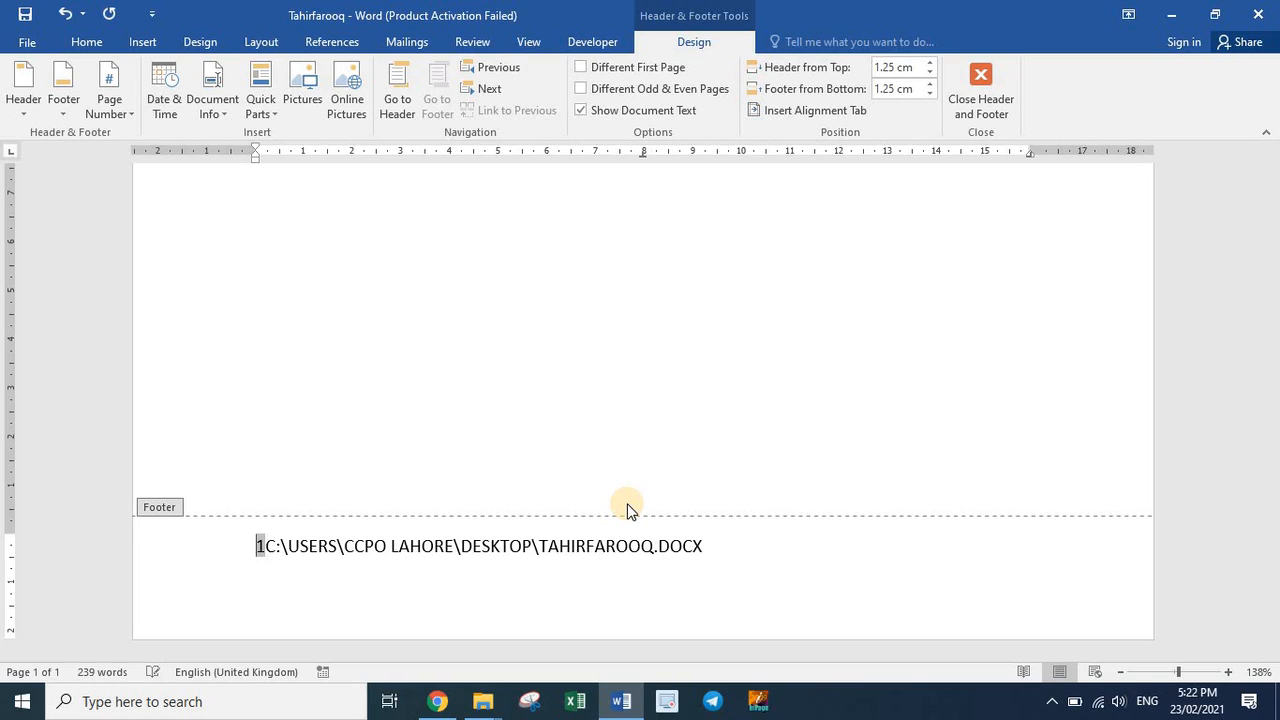
key("BackSpace")
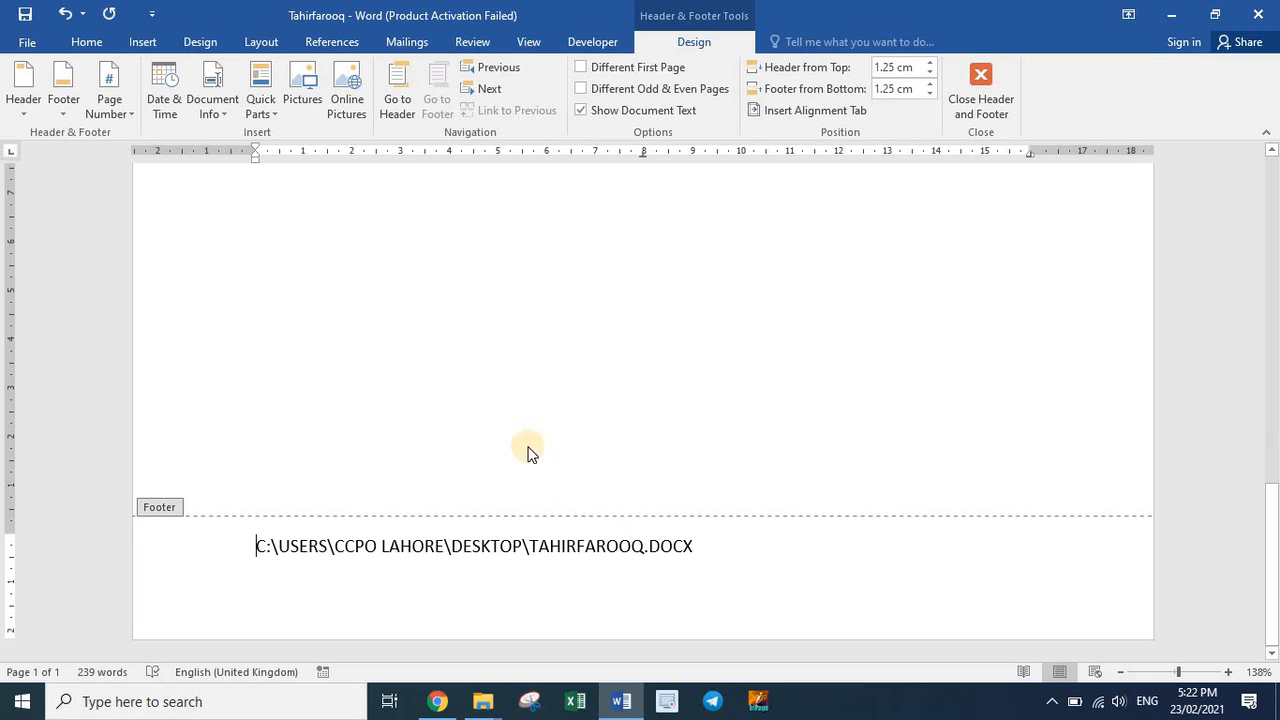
key("Escape")
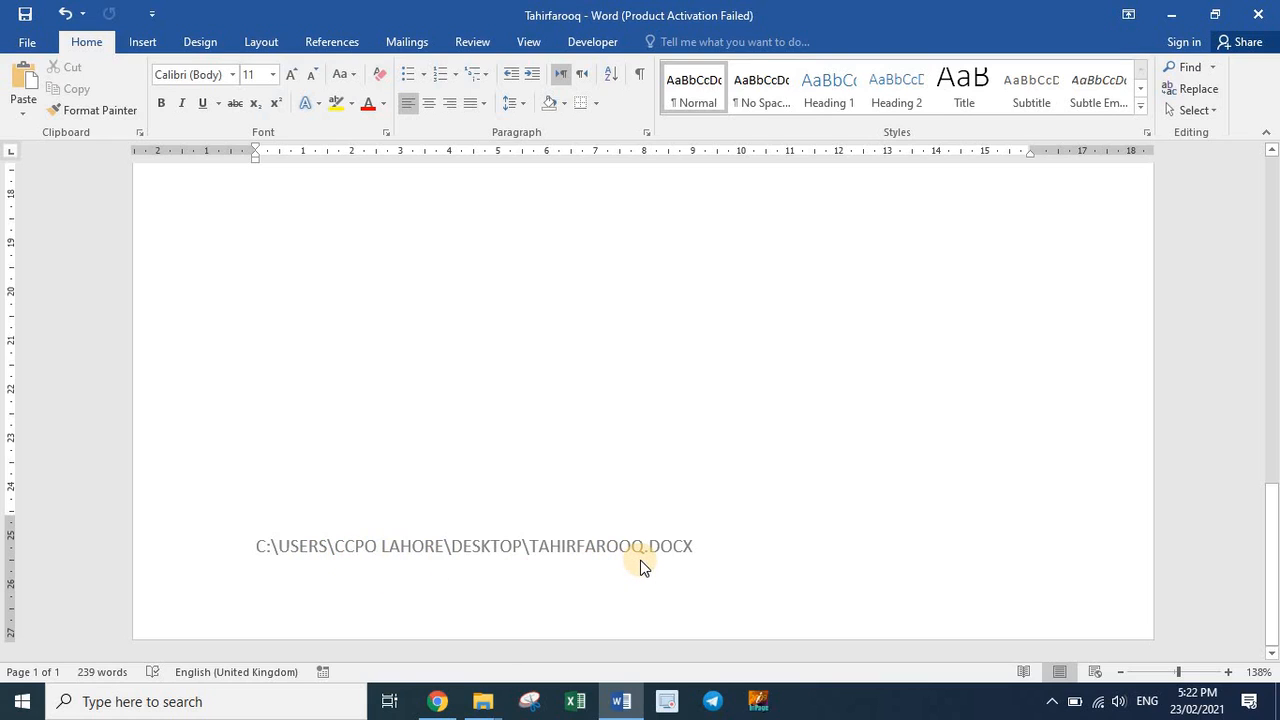
Try to push the "Themes and styles" paragraph down the page with a run of blank paragraphs before it.
scroll(579, 565, "up", 10)
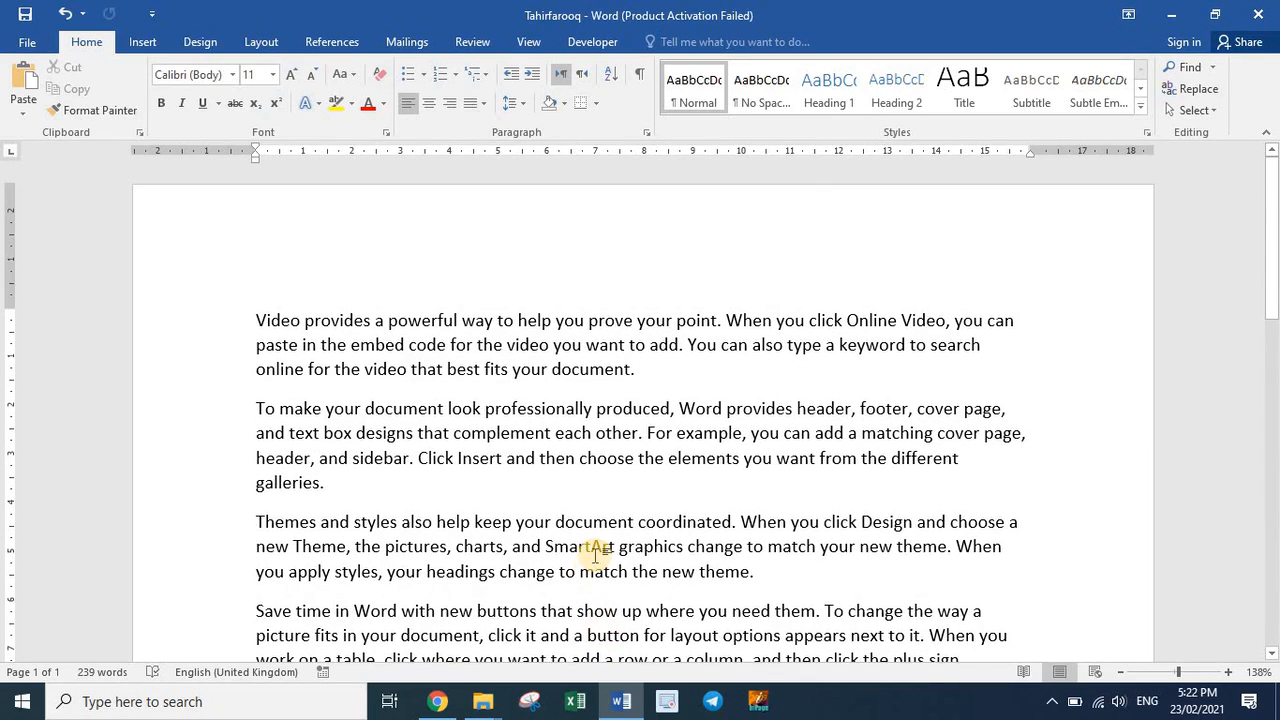
scroll(598, 552, "down", 3)
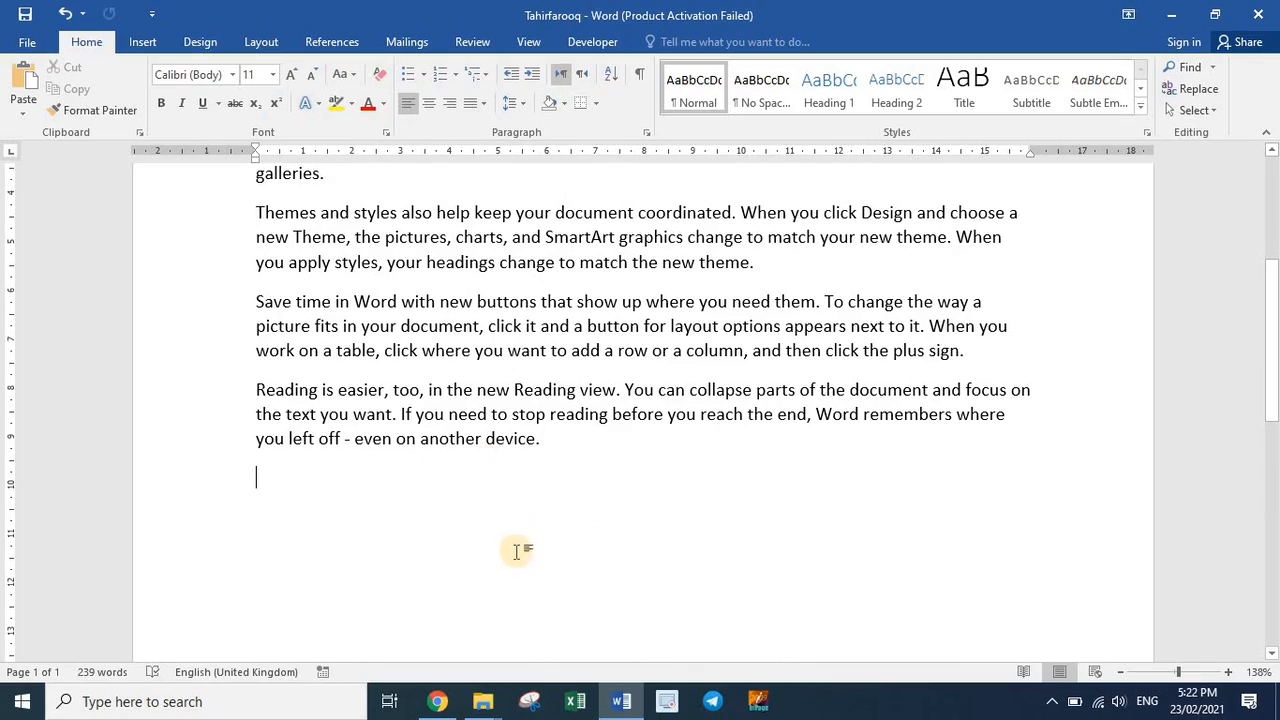
scroll(517, 557, "down", 1)
scroll(517, 557, "up", 4)
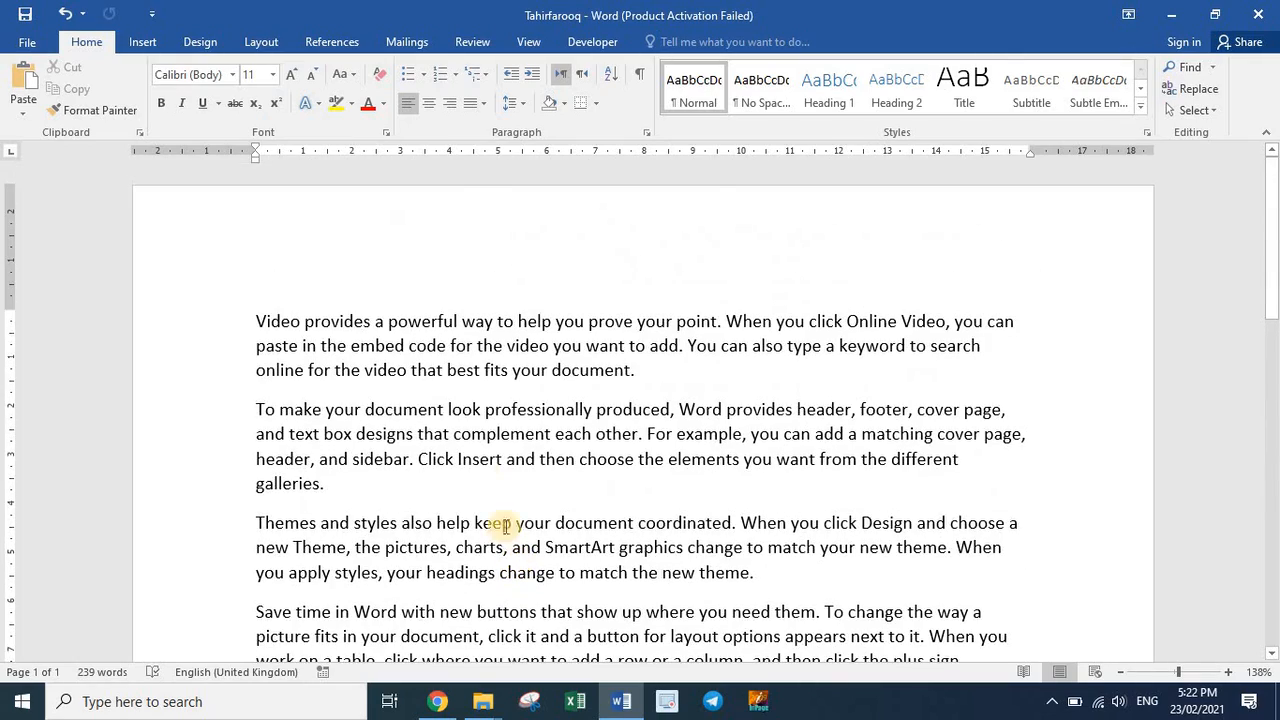
scroll(459, 485, "down", 1)
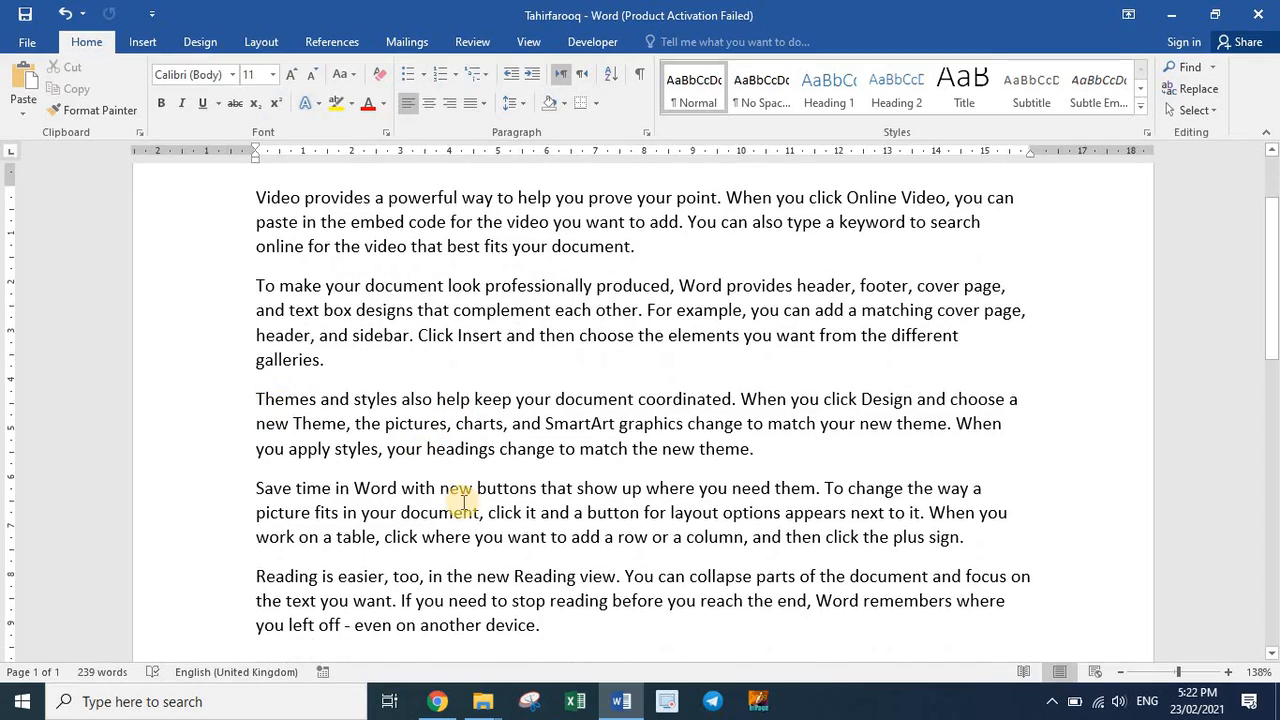
scroll(460, 505, "up", 1)
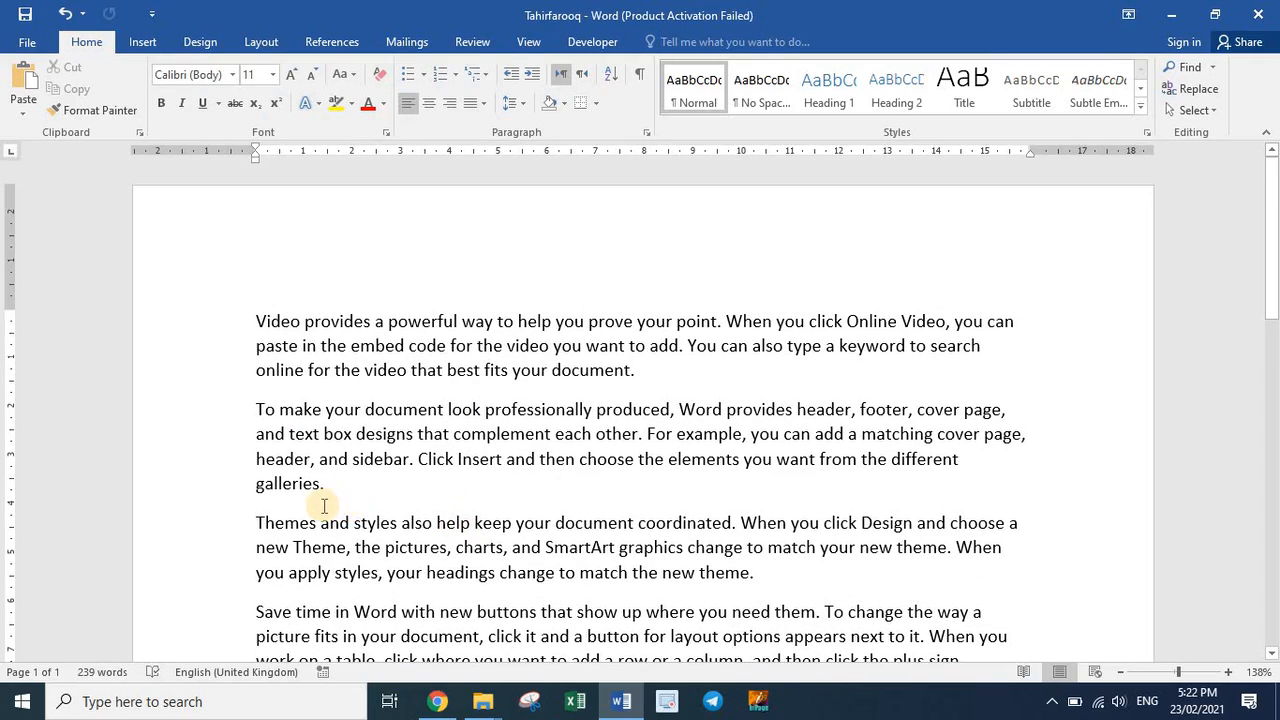
scroll(323, 500, "down", 1)
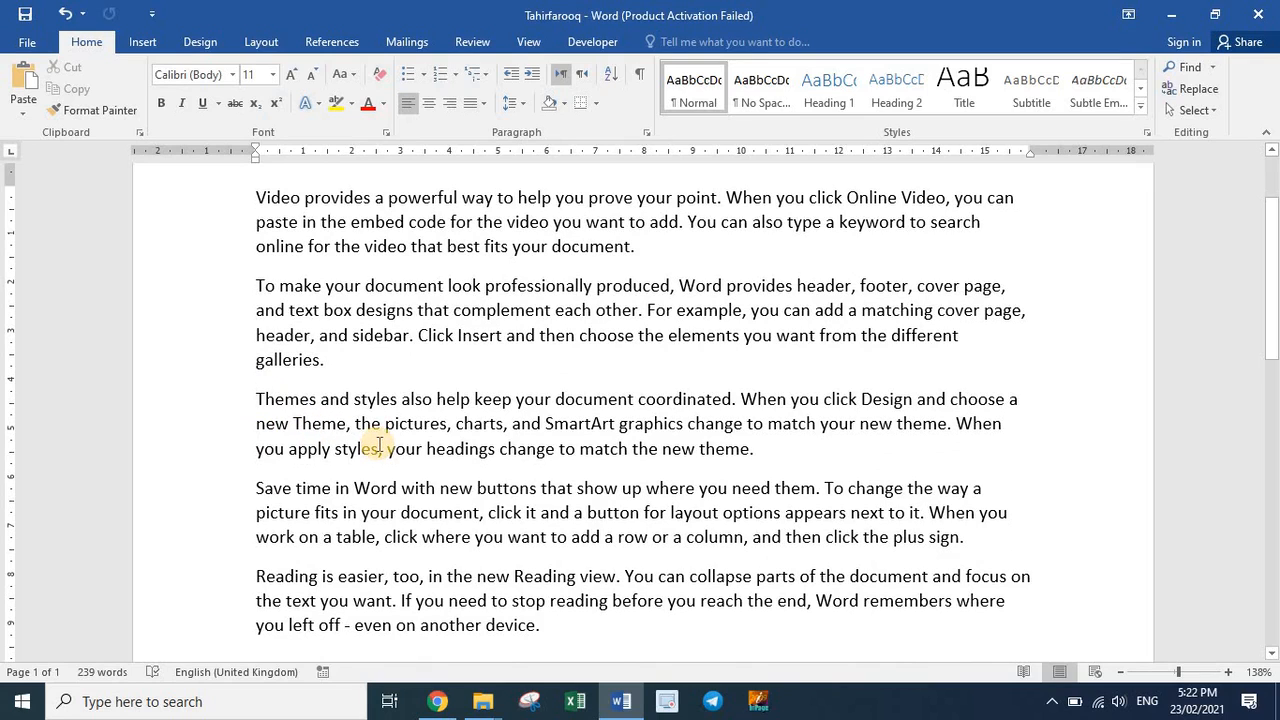
key("Return")
key("Return")
key("Return")
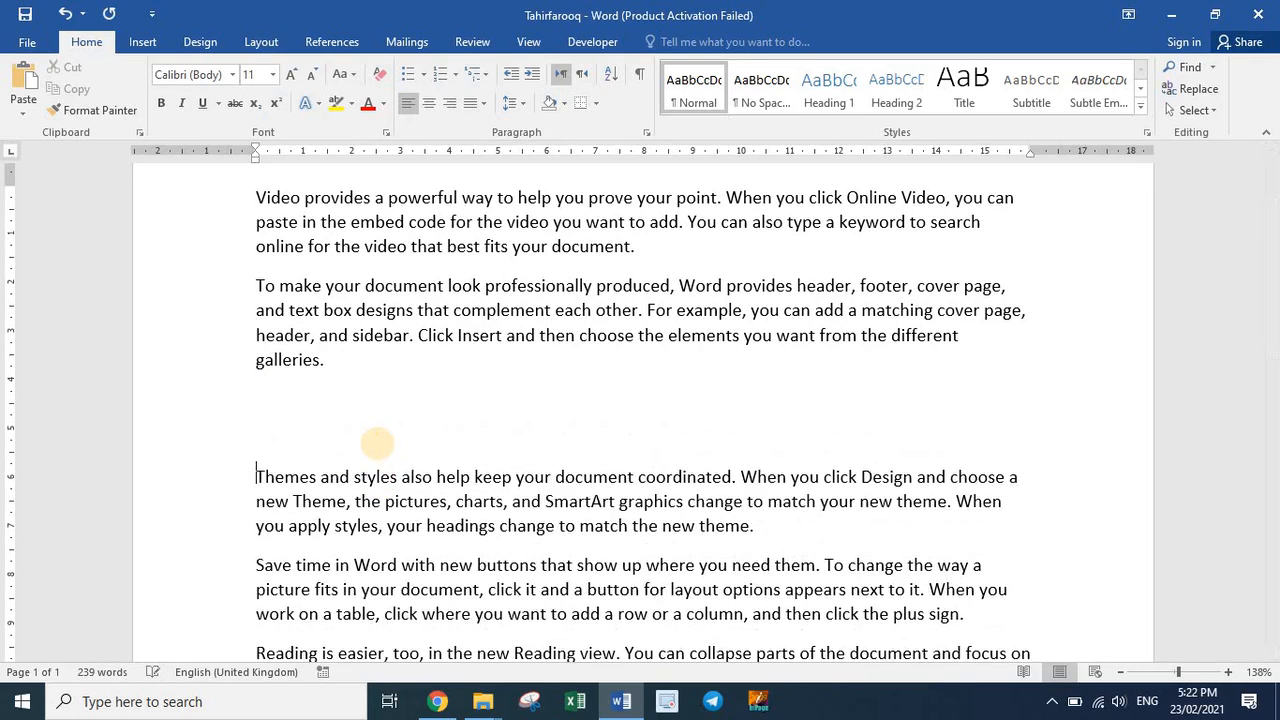
key("Return")
key("Return")
key("Return")
key("Return")
key("Return")
key("Return")
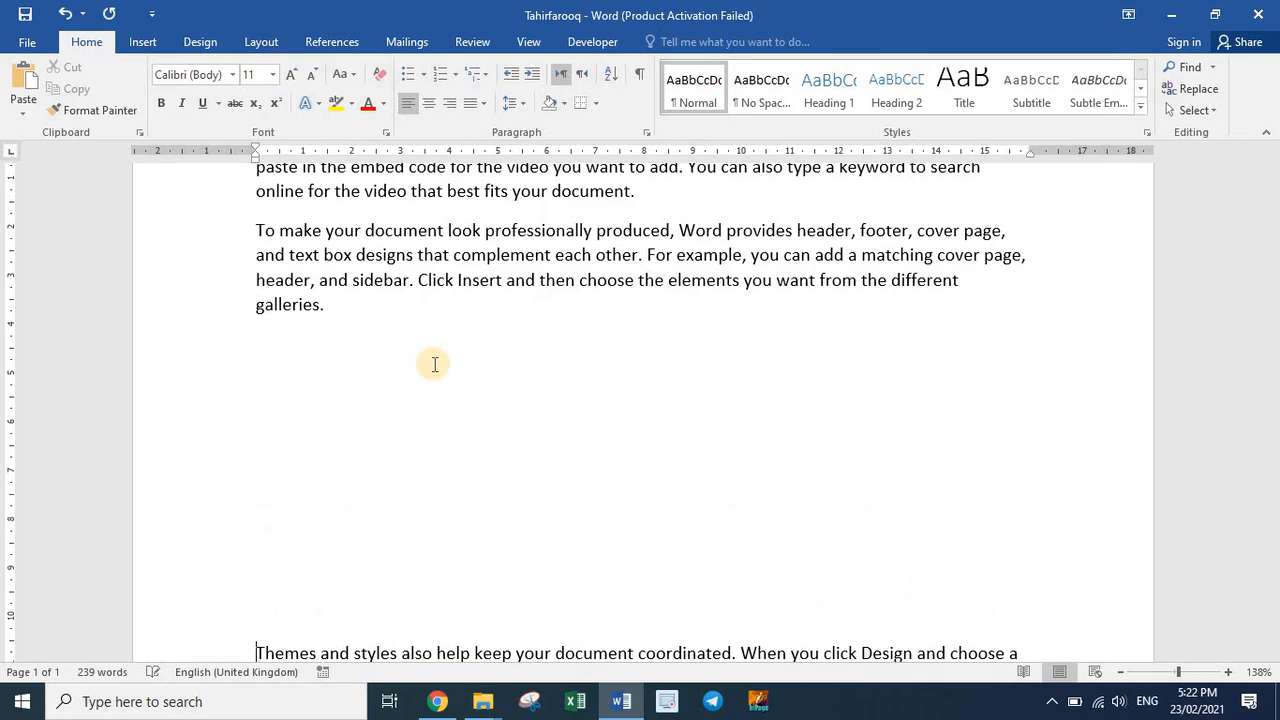
Remove the blank paragraphs inserted before the "Themes and styles" paragraph.
scroll(443, 369, "up", 2)
scroll(406, 385, "down", 8)
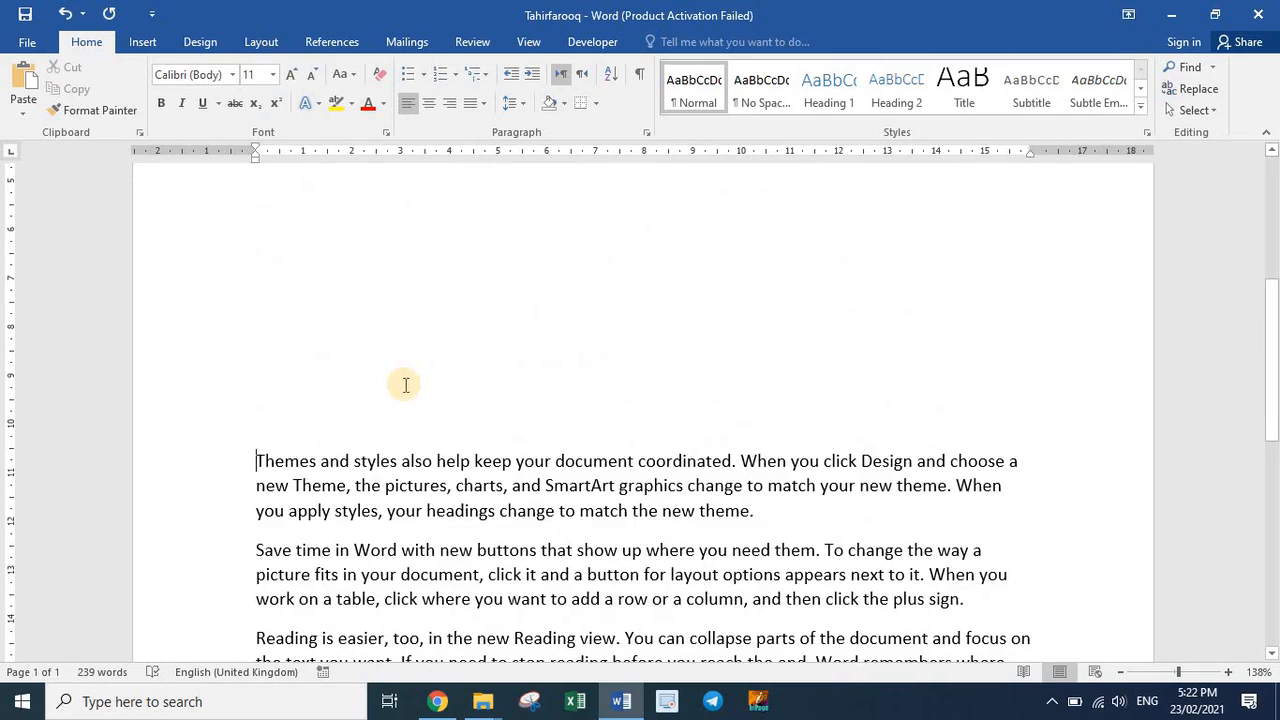
scroll(406, 385, "up", 3)
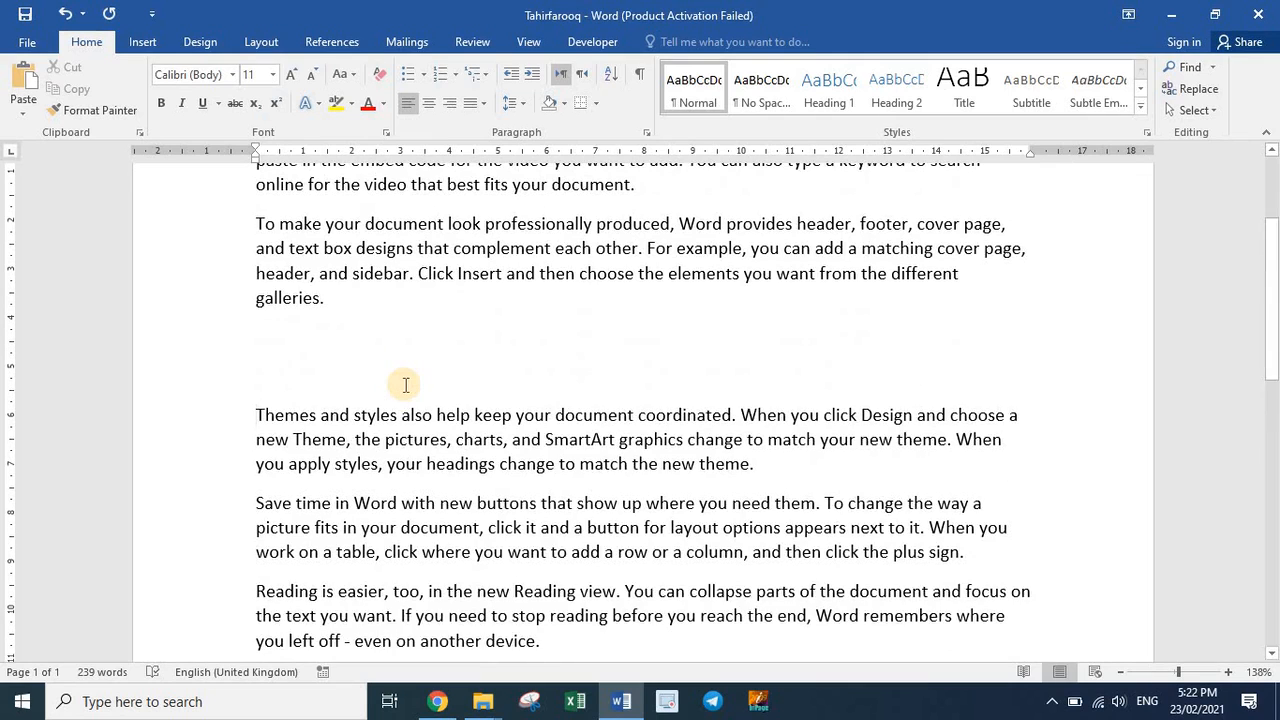
scroll(406, 385, "down", 1)
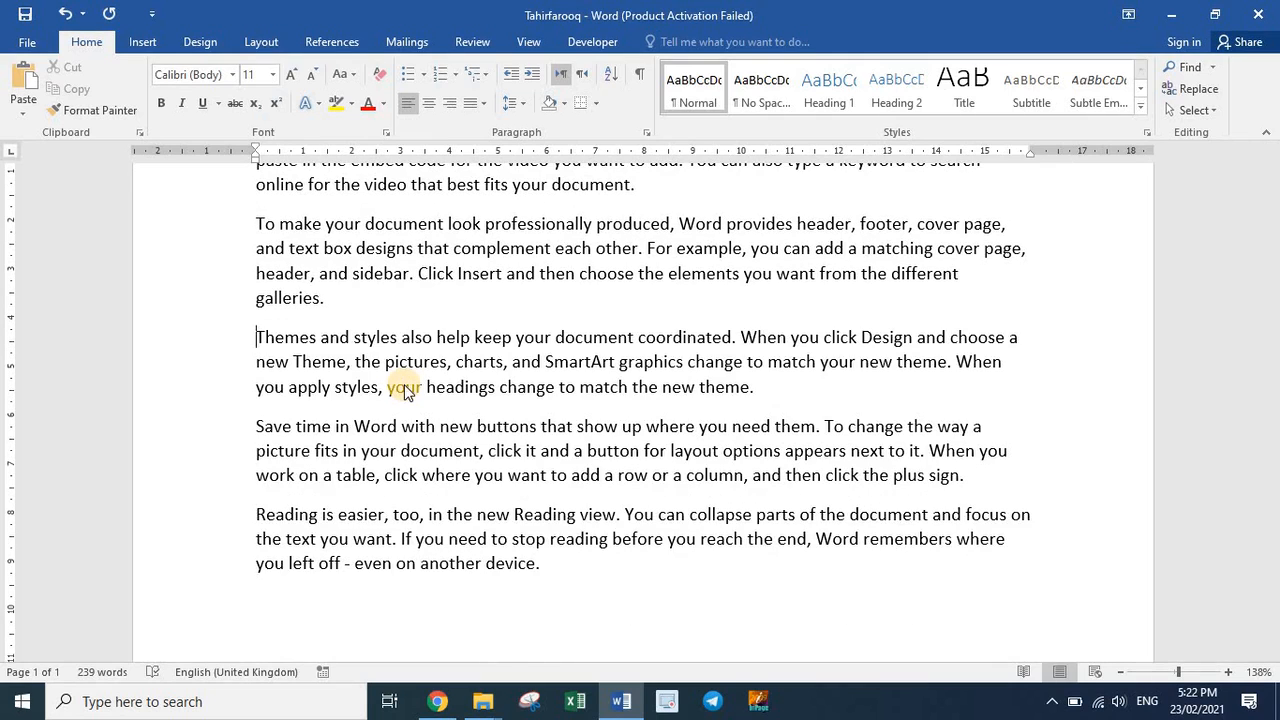
Insert a page break before the "Themes and styles" paragraph and zoom out to 48% to view both pages.
key("ctrl+Return")
scroll(380, 423, "down", 5)
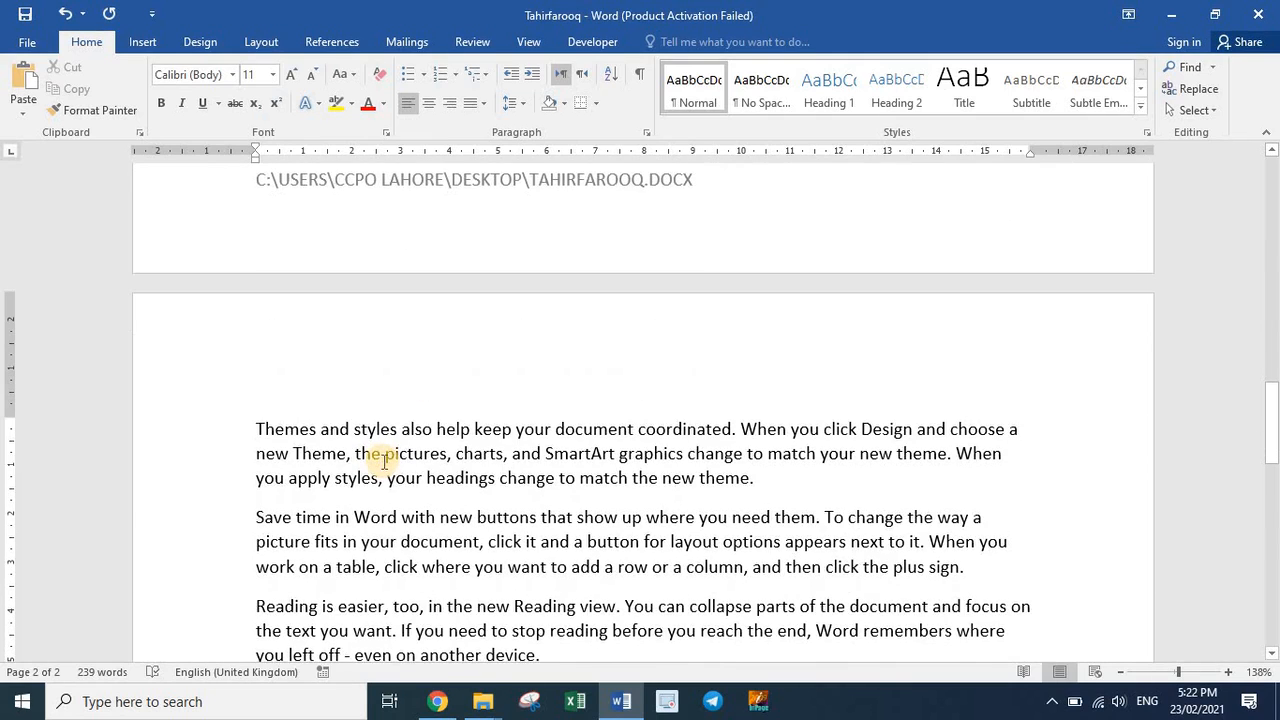
scroll(384, 462, "down", 9, "ctrl")
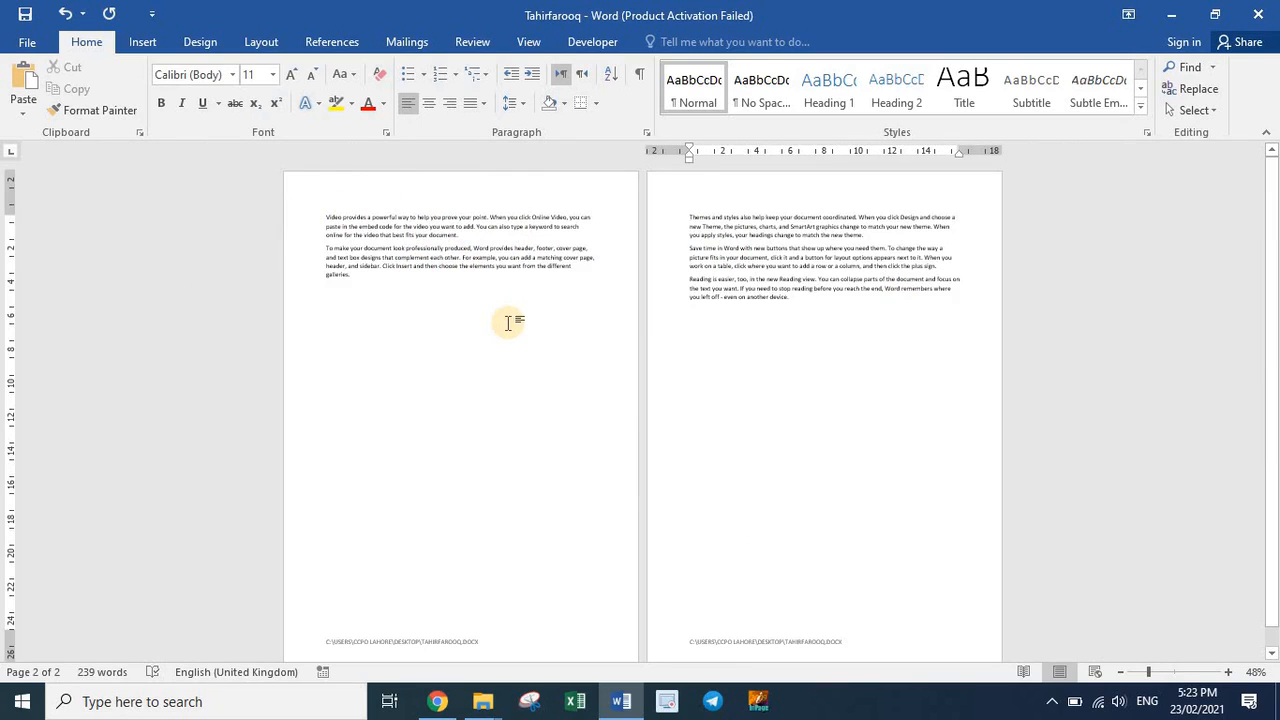
Remove and restore the page break, and insert another page break below the text on the first page.
key("BackSpace")
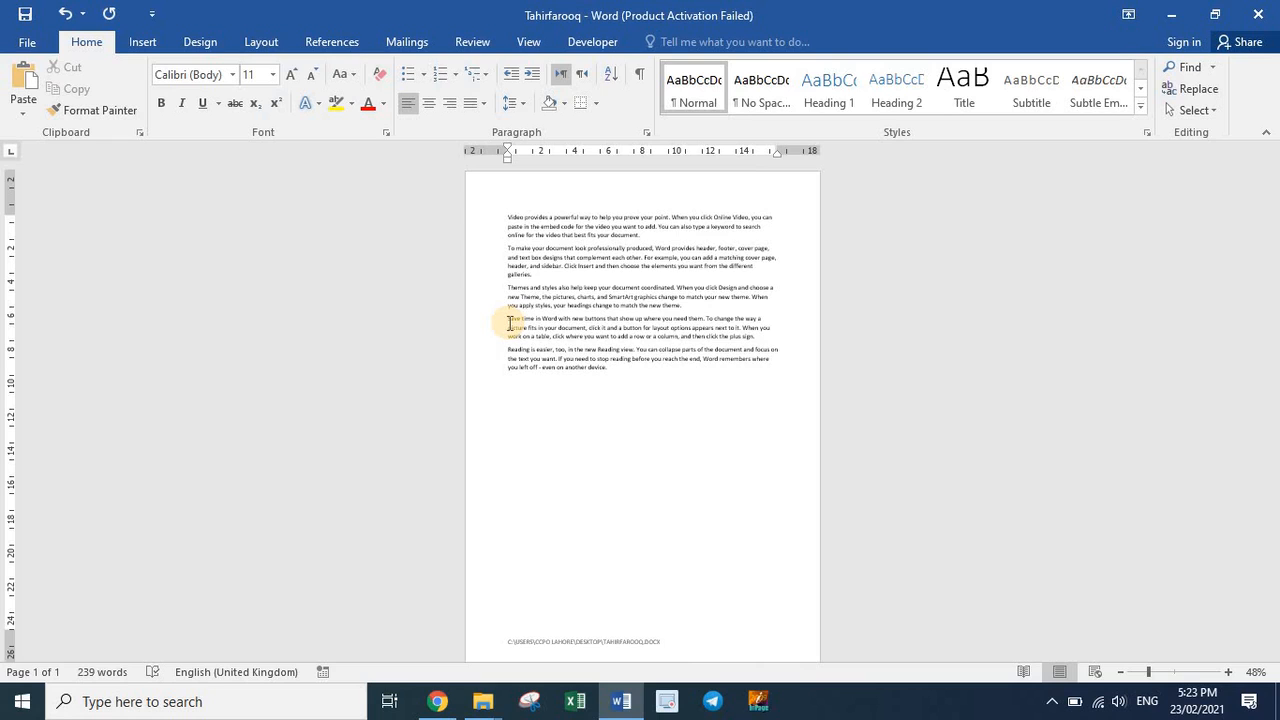
key("ctrl+z")
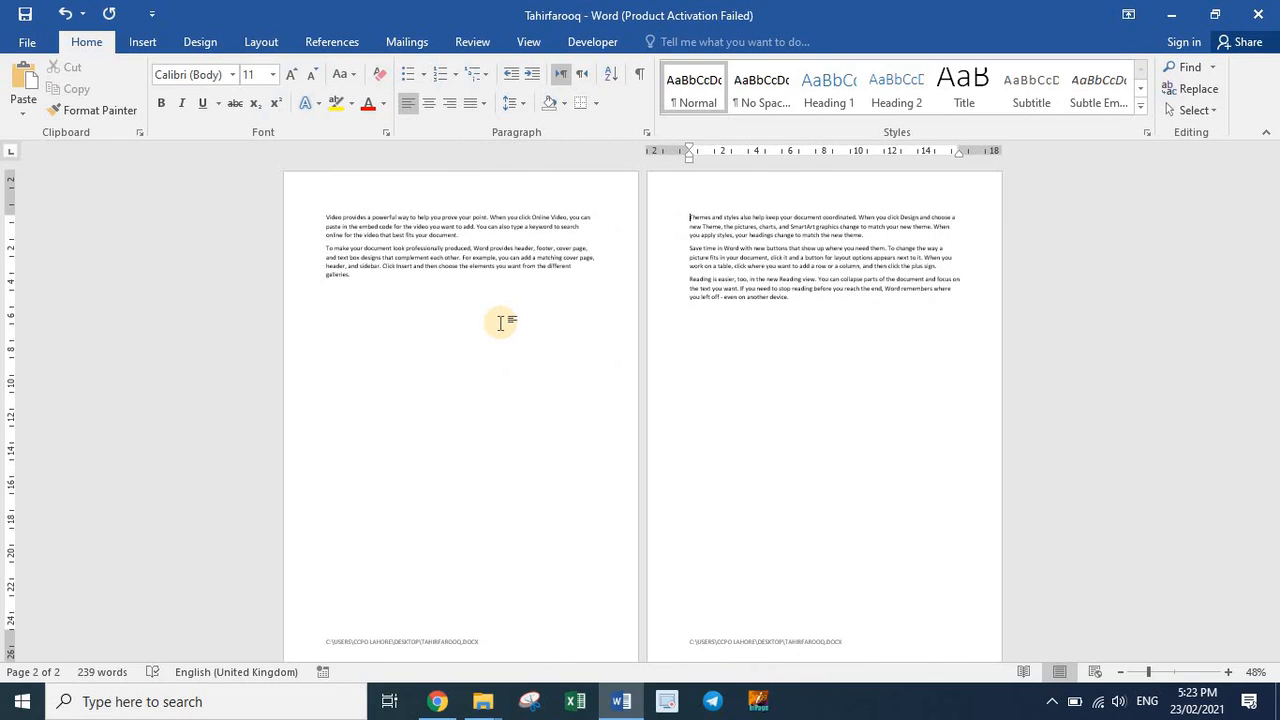
key("Up")
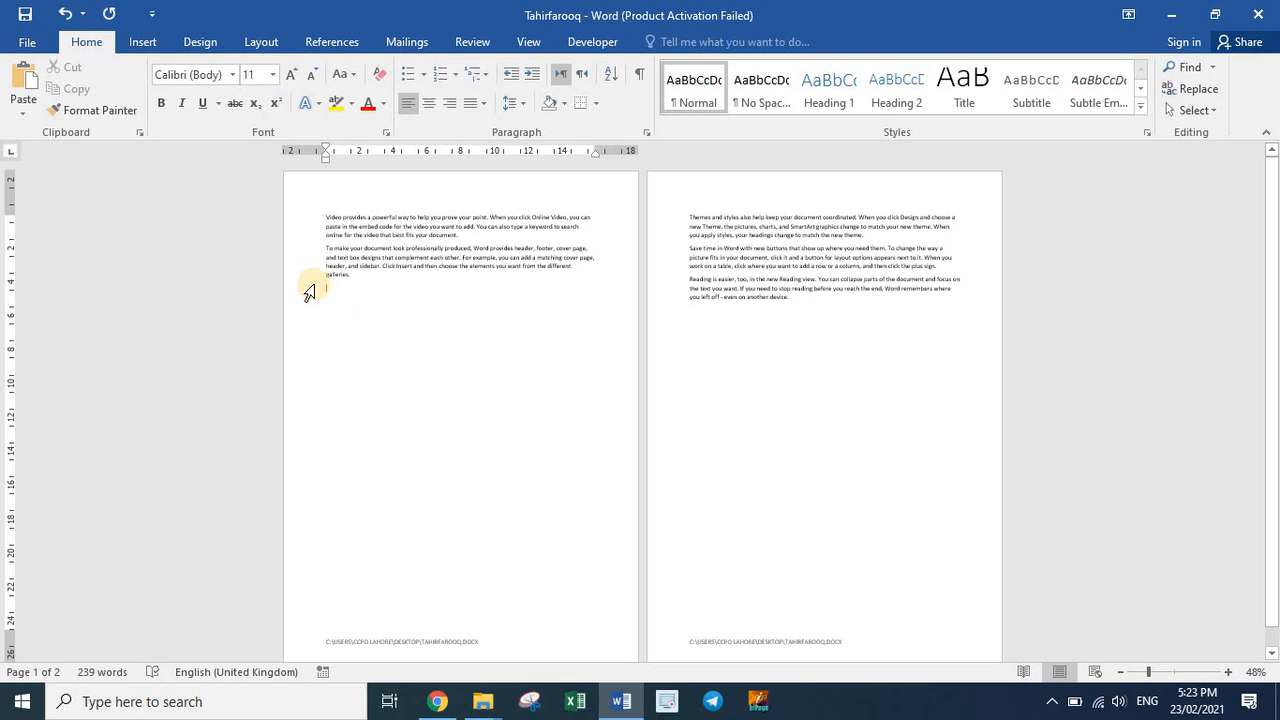
key("ctrl+Return")
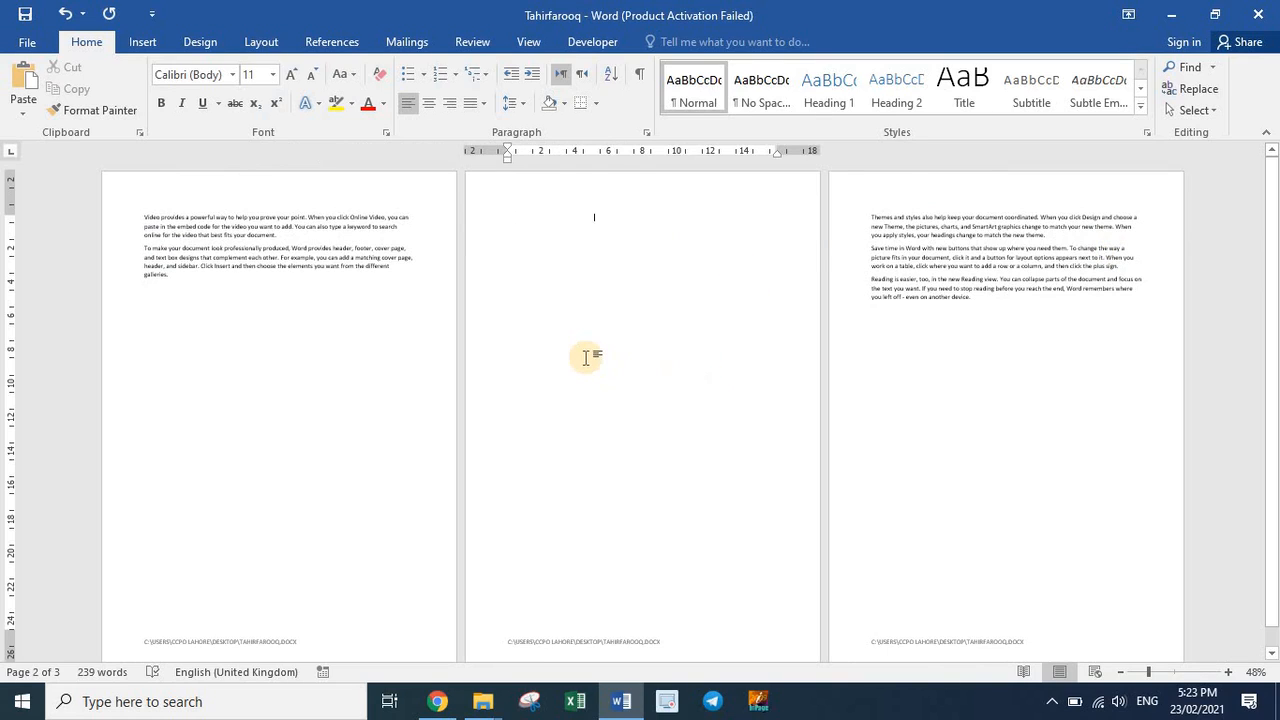
Delete all body content of the document and zoom back in to 138%.
key("ctrl+a")
key("Delete")
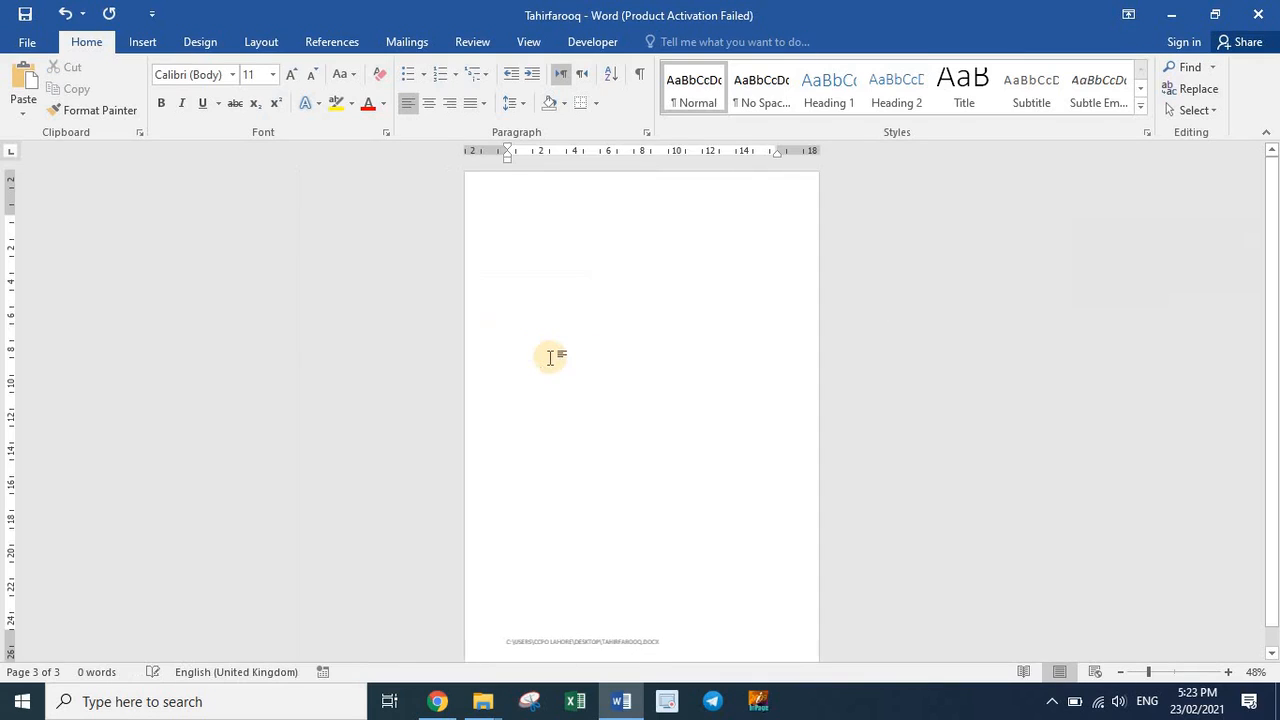
scroll(549, 357, "up", 9)
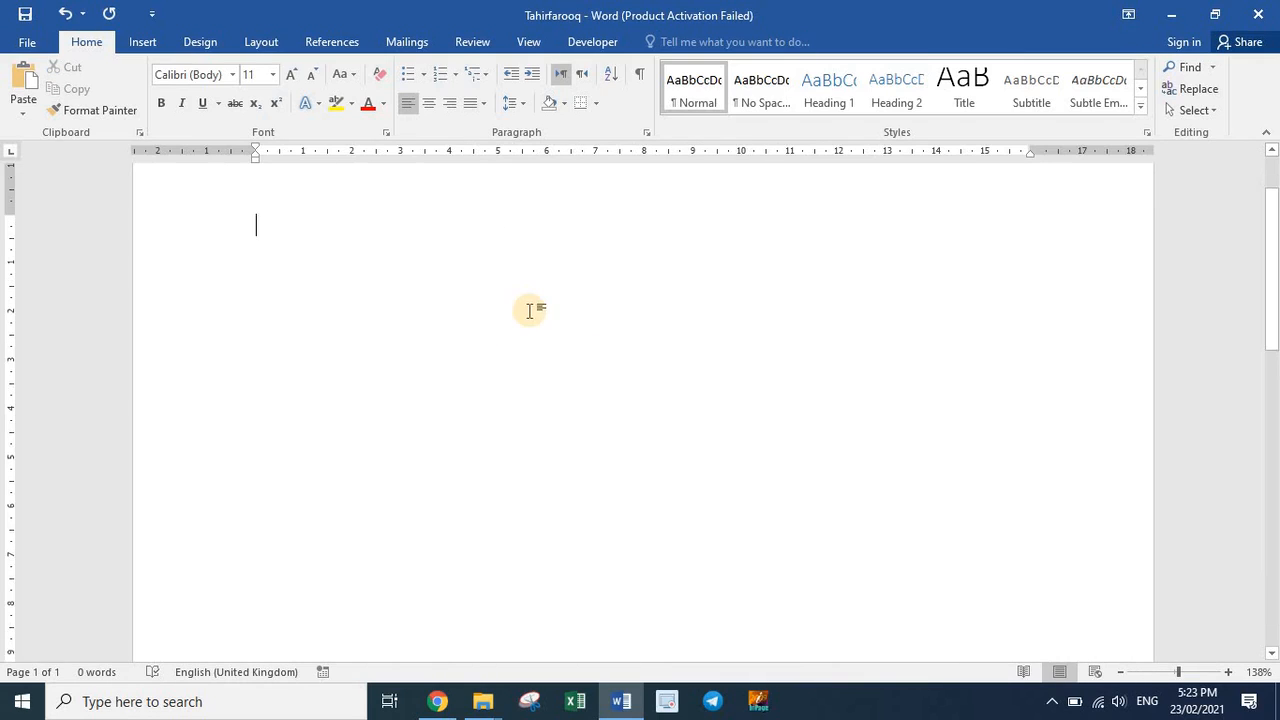
Insert a 5x2 table at the start of the empty page.
left_click(144, 43)
left_click(122, 106)
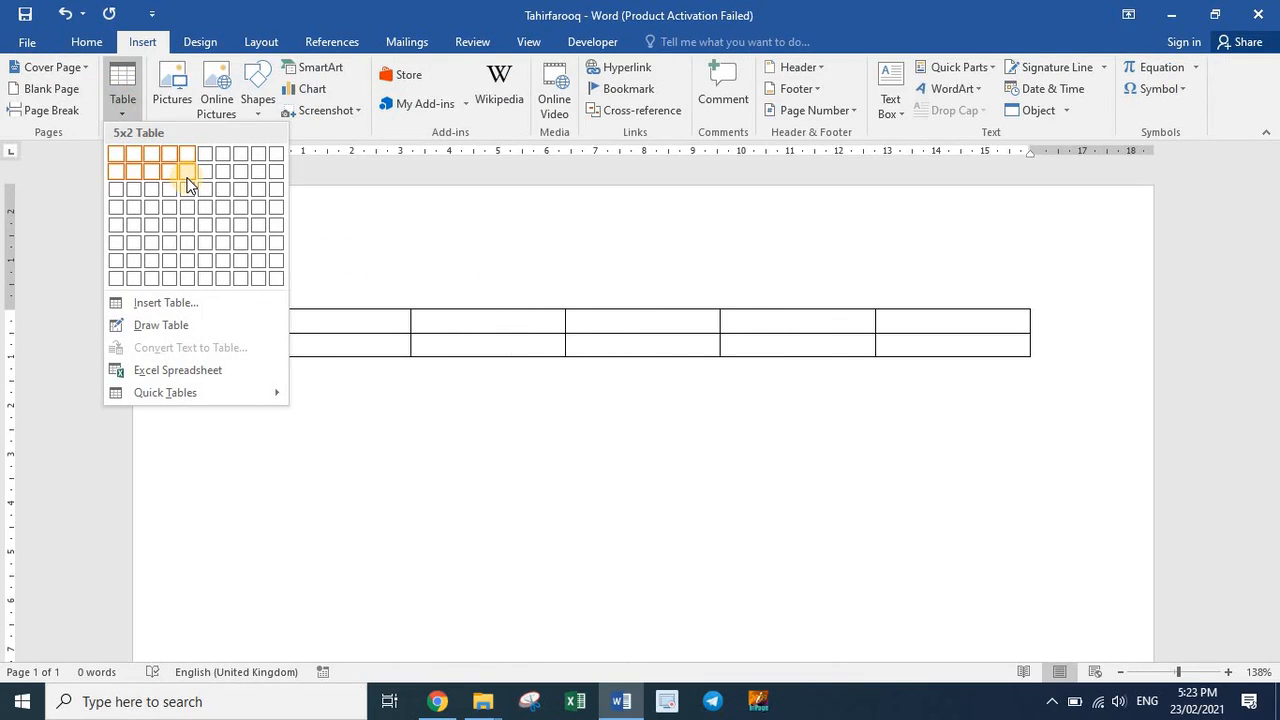
left_click(186, 176)
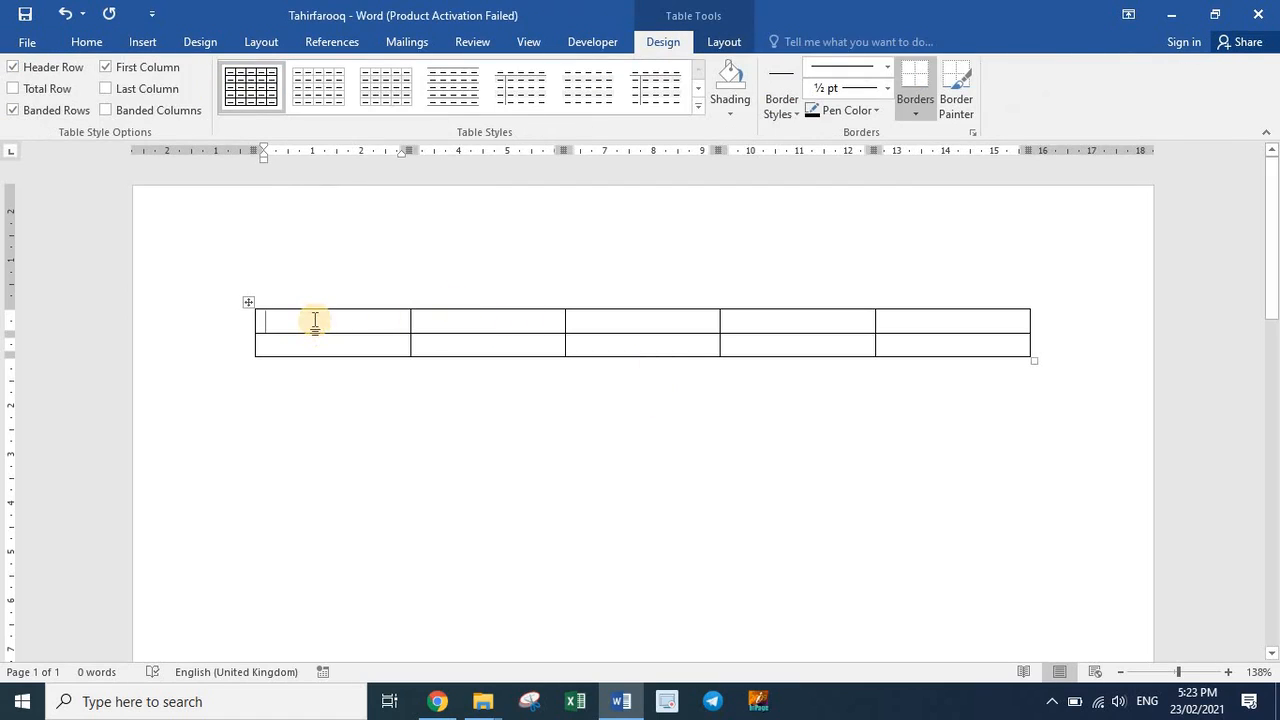
Add two new rows between the first and second rows of the table.
mouse_move(442, 320)
left_mouse_down()
mouse_move(871, 329)
mouse_move(909, 351)
mouse_move(651, 474)
mouse_move(302, 375)
left_mouse_up()
left_click(302, 375)
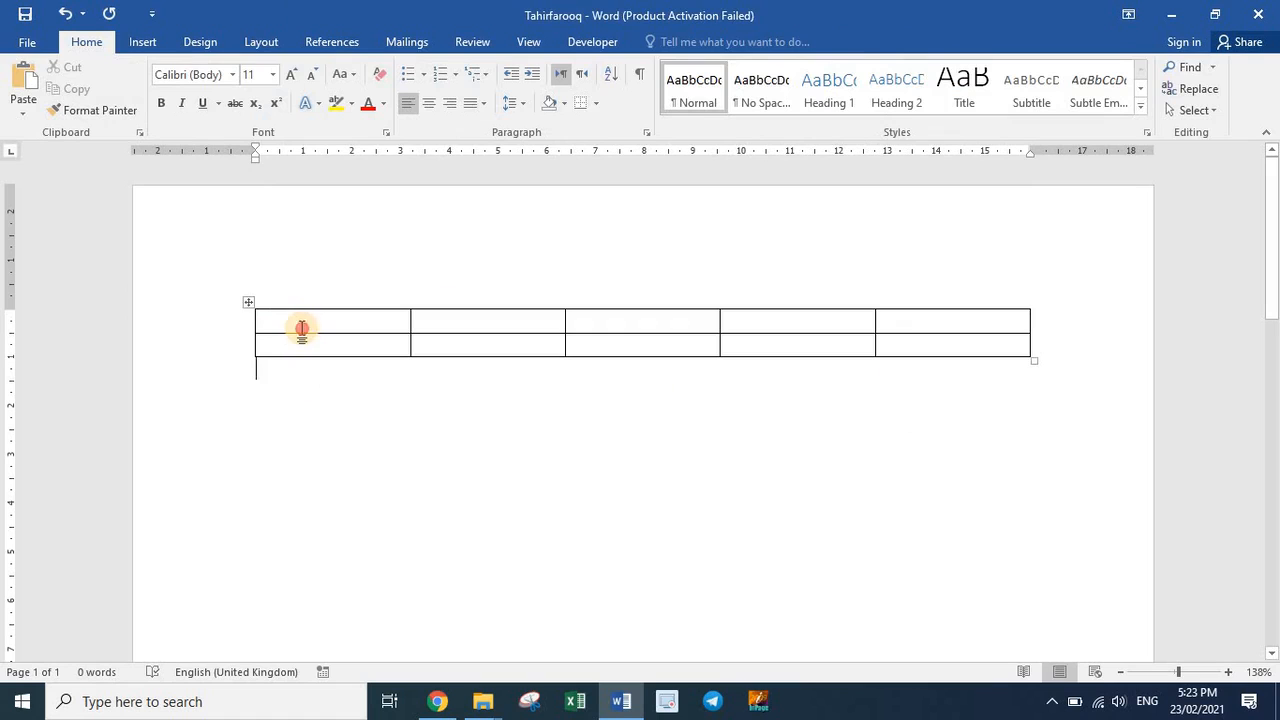
left_click(301, 330)
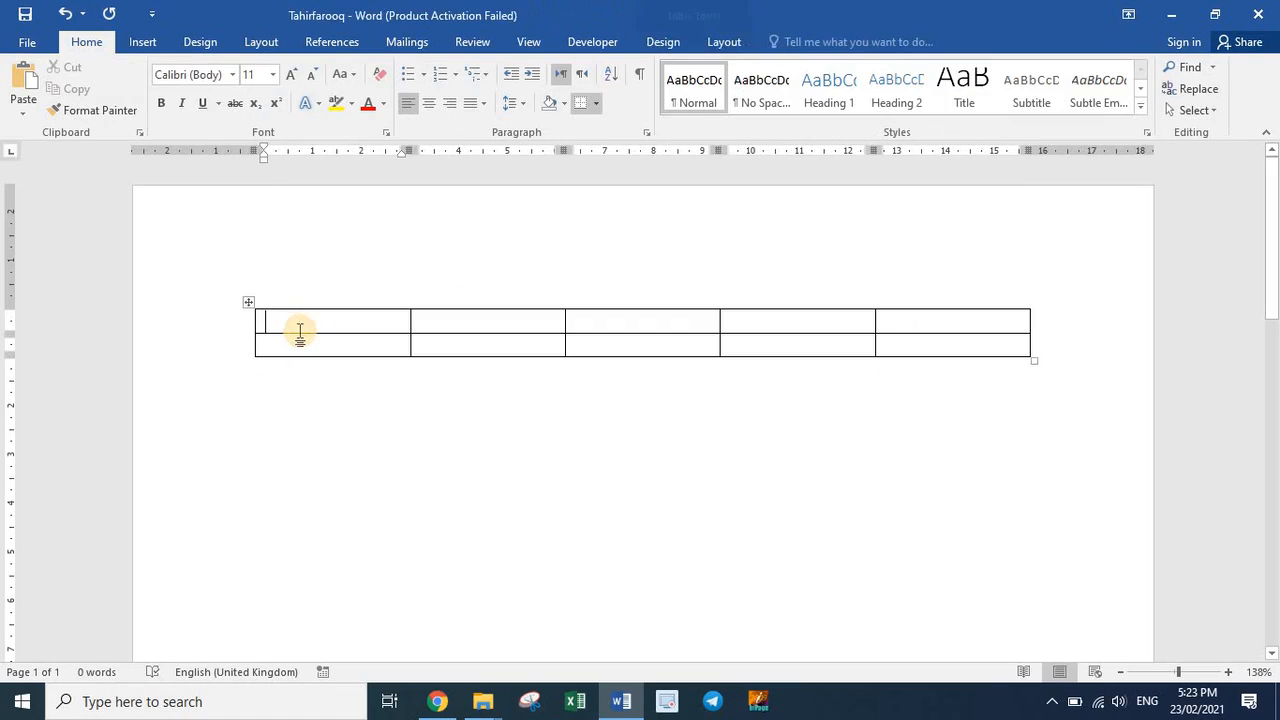
left_click_drag(245, 334, 246, 332)
left_click(248, 336)
left_click(248, 336)
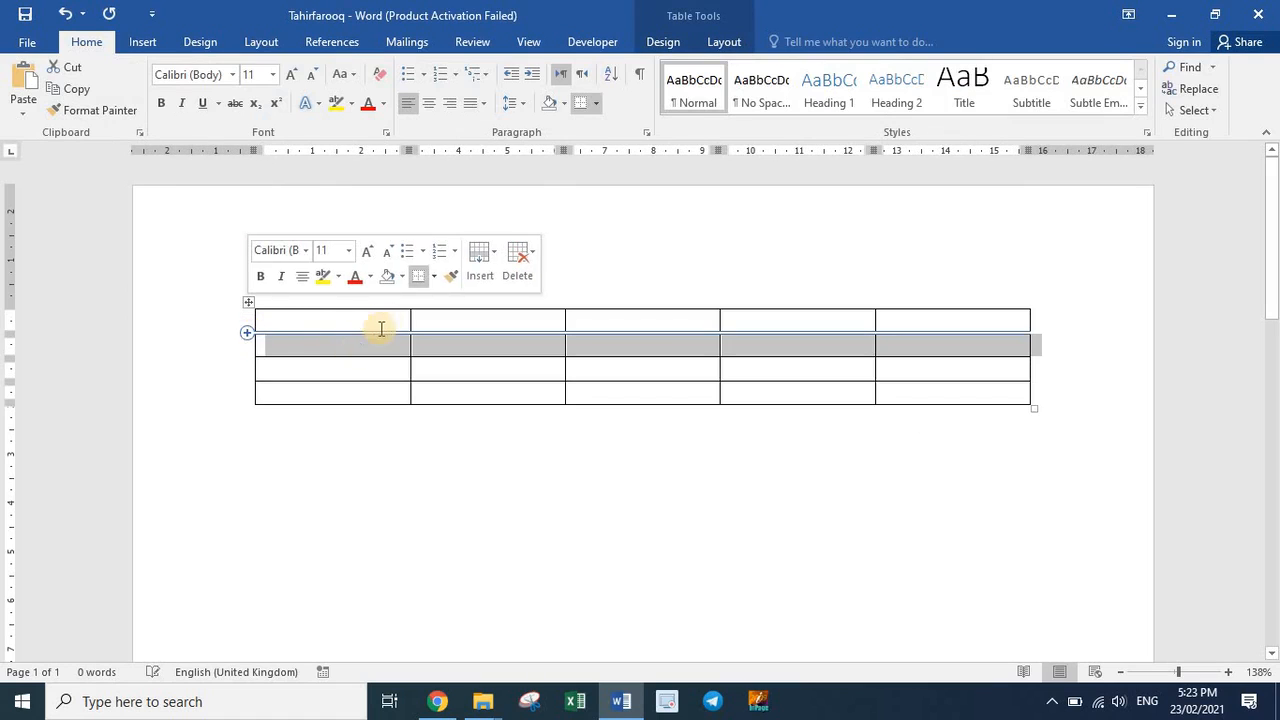
Add a new column between the second and third columns of the table.
left_click(537, 316)
left_click_drag(563, 308, 563, 308)
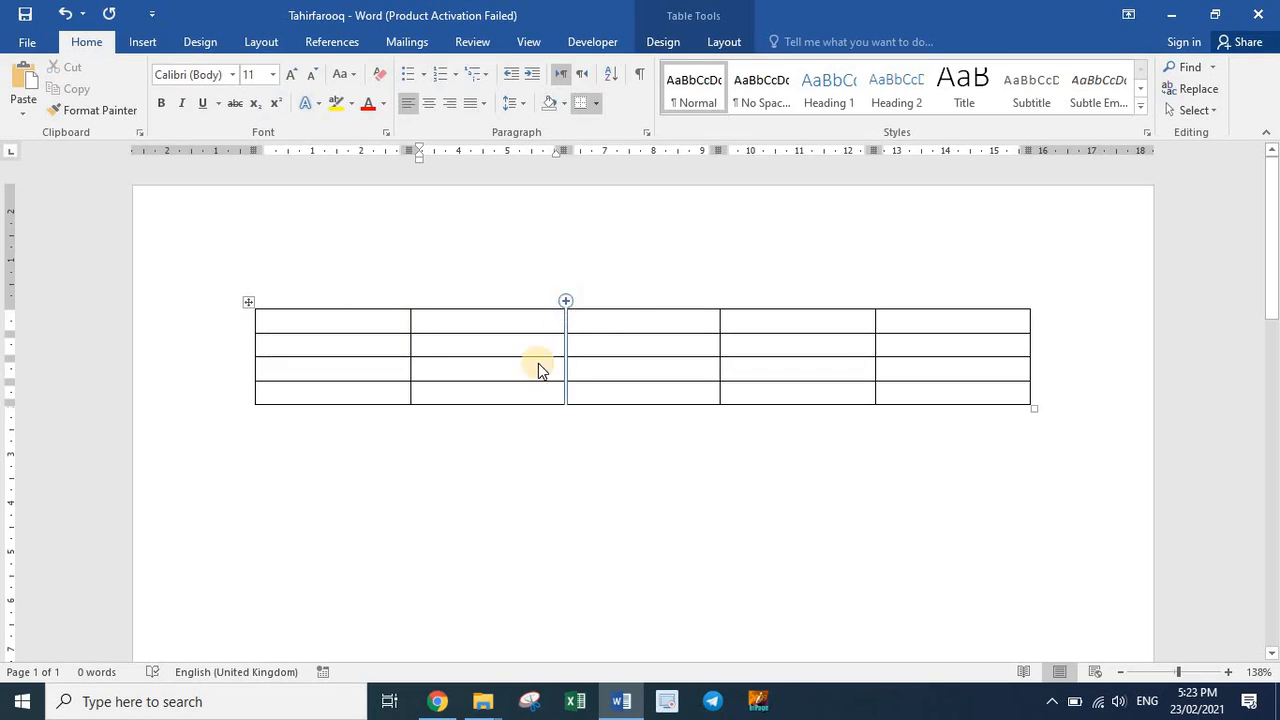
left_click(425, 450)
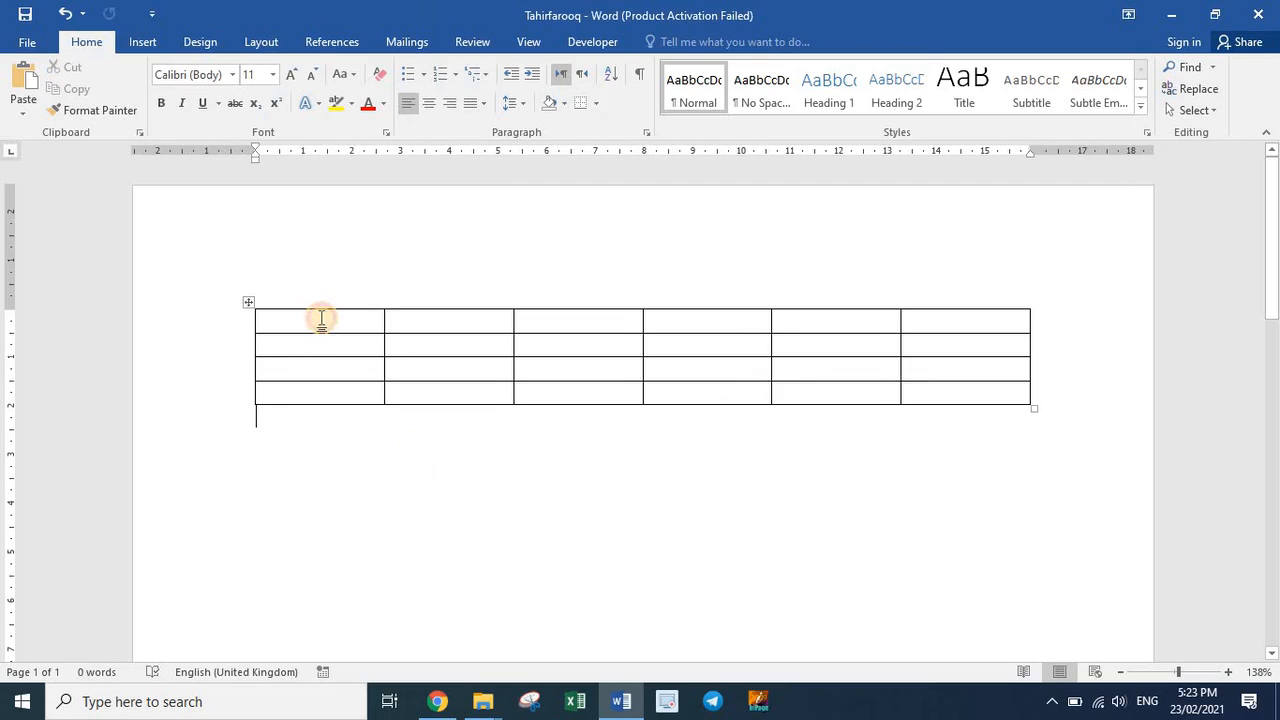
Number the first-column cells 1, 2, 3 and 4 from the first row to the fourth.
left_click(321, 318)
type("1")
key("Down")
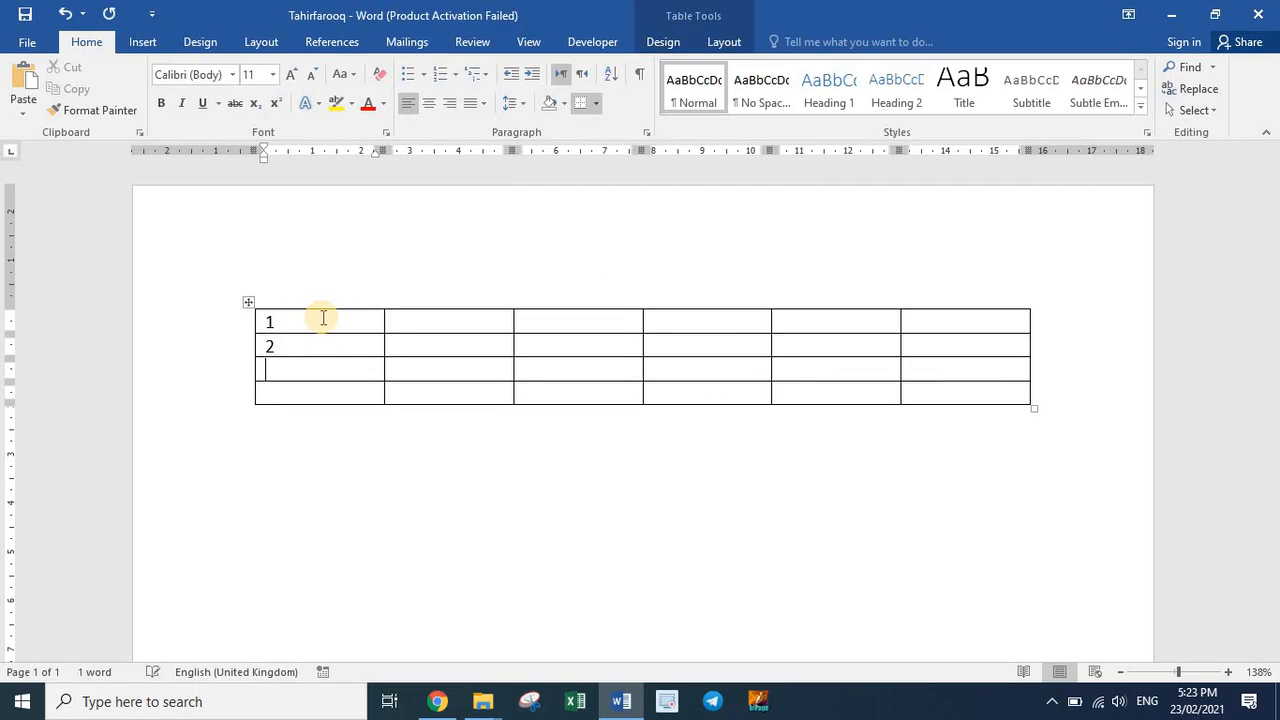
type("4")
Move the first-column cells containing 3 and 4 to directly below the table.
left_click(281, 370)
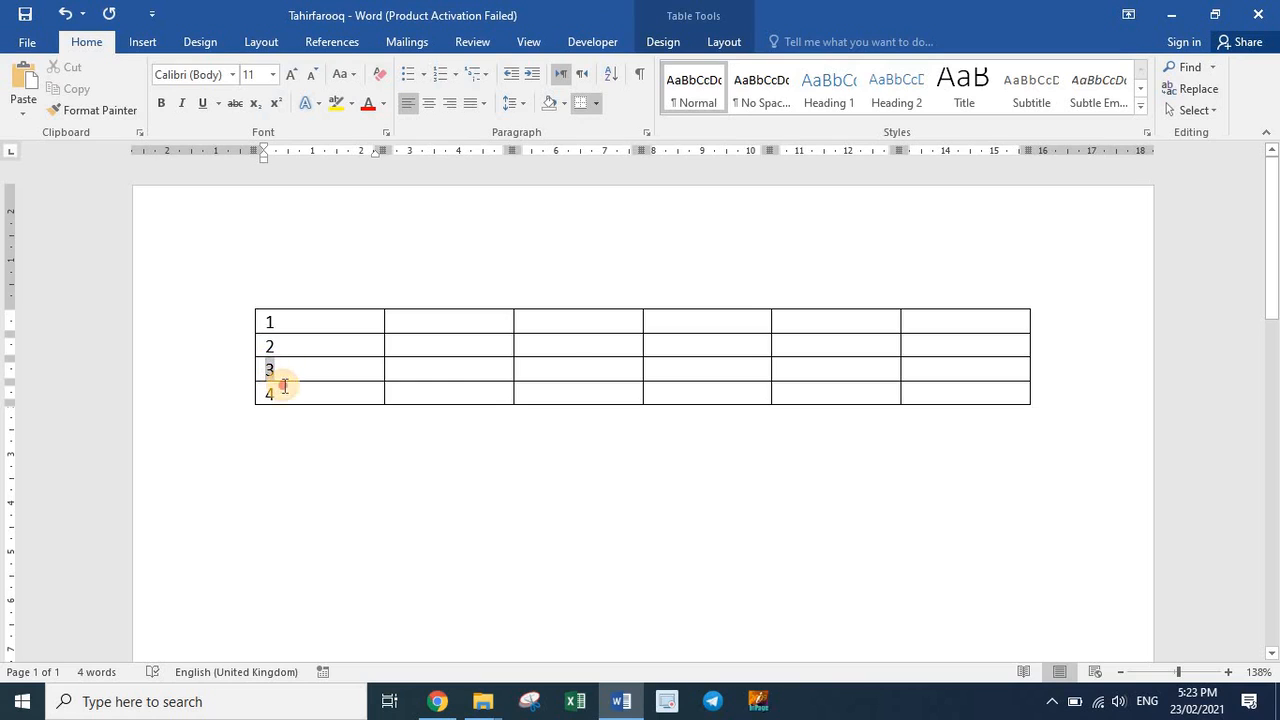
left_click_drag(284, 386, 280, 371)
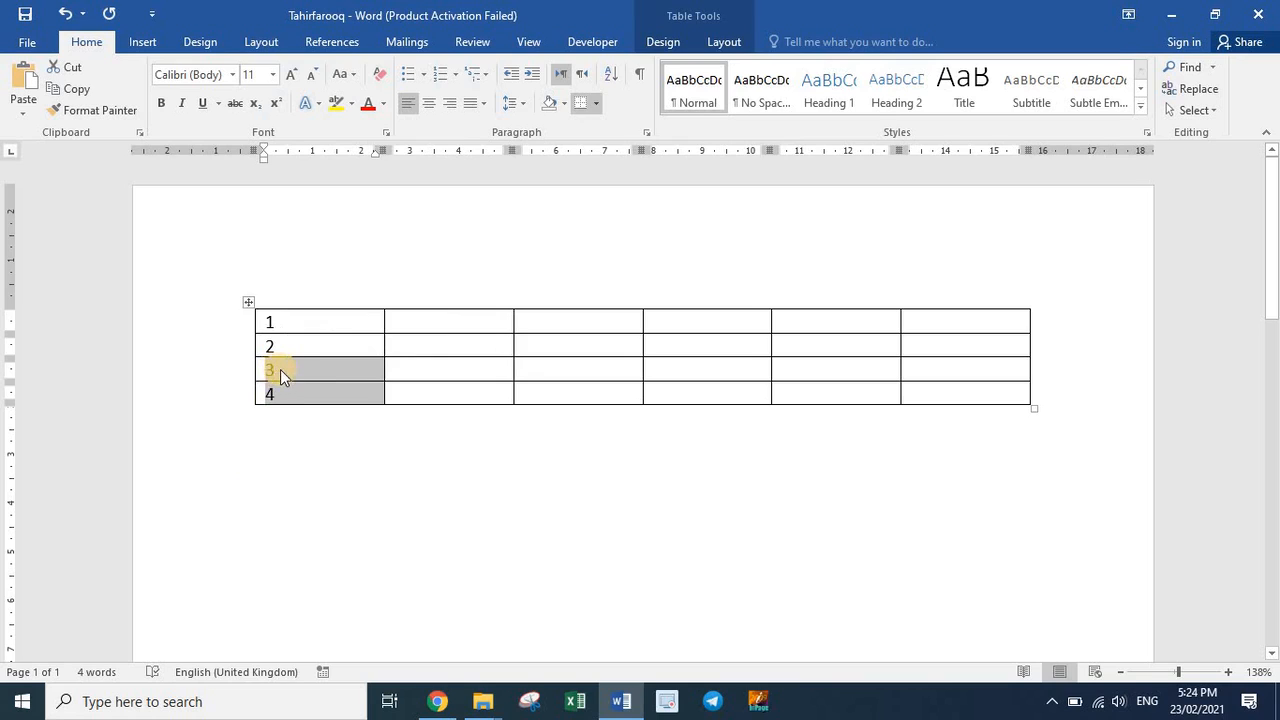
left_click_drag(292, 376, 301, 441)
left_click(266, 414)
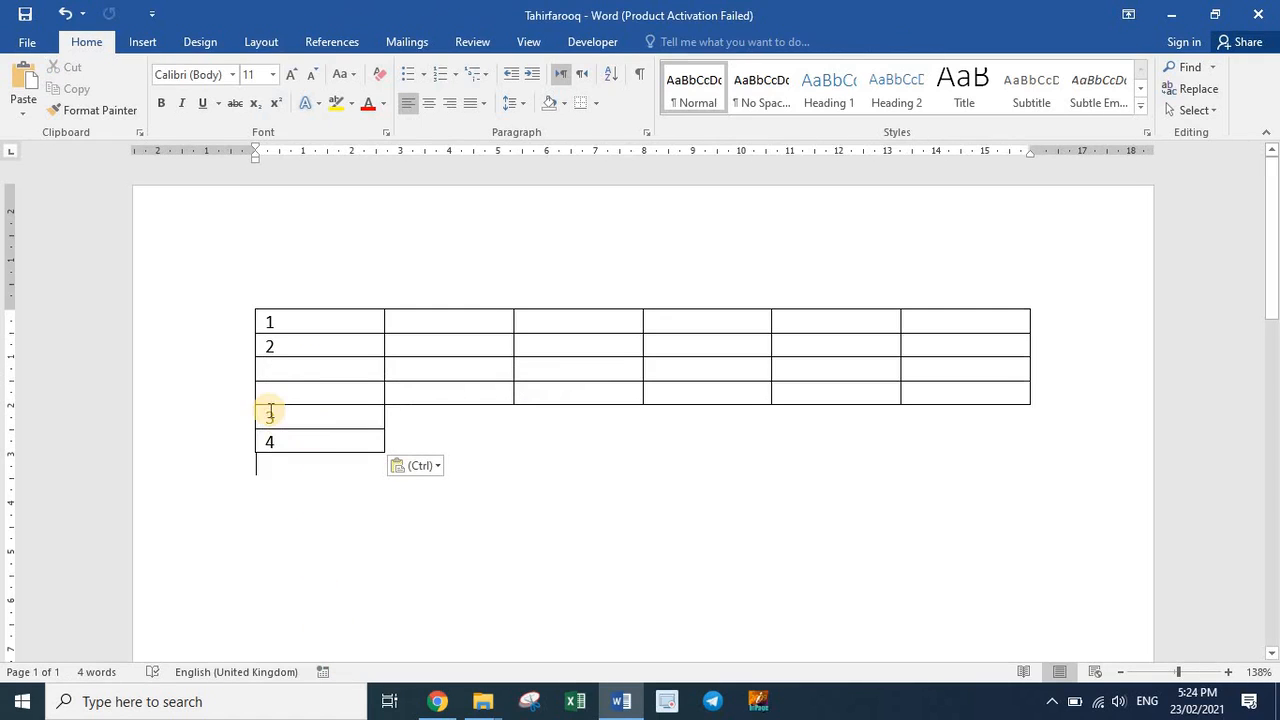
Undo the first-column cell move and move all cells of the rows numbered 3 and 4 to directly below the table instead.
left_click_drag(284, 394, 286, 396)
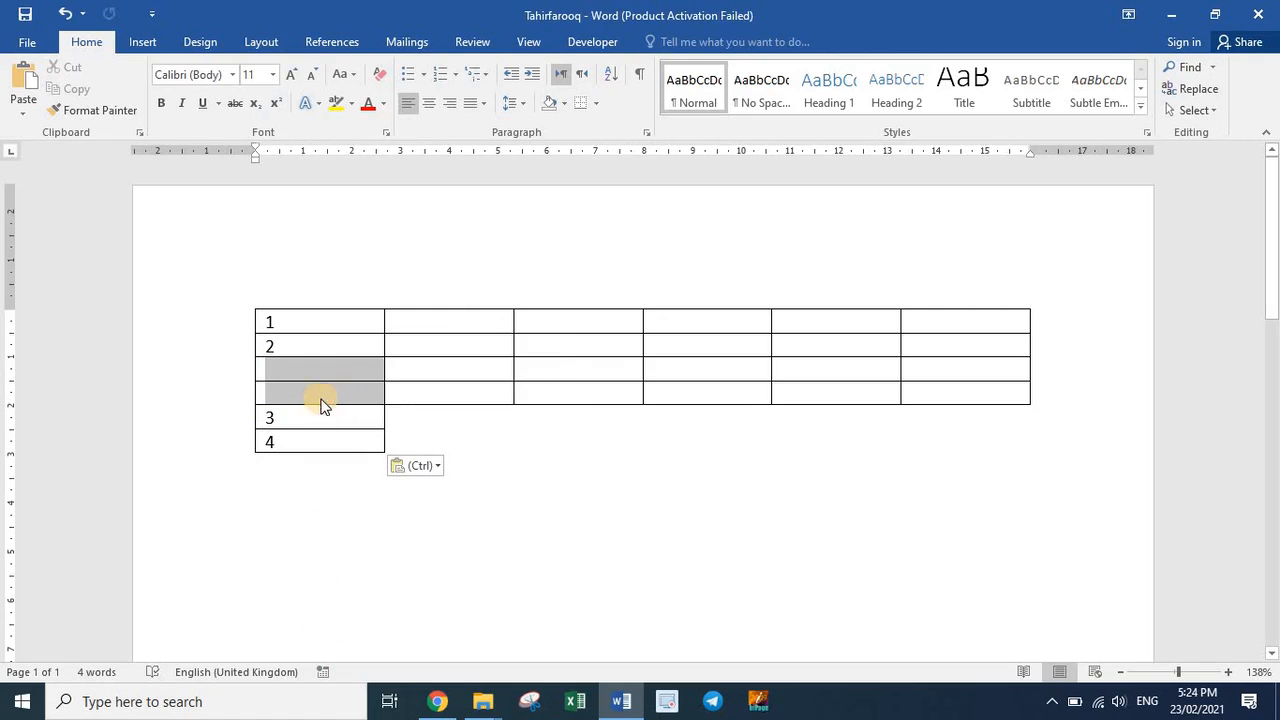
left_click(258, 447)
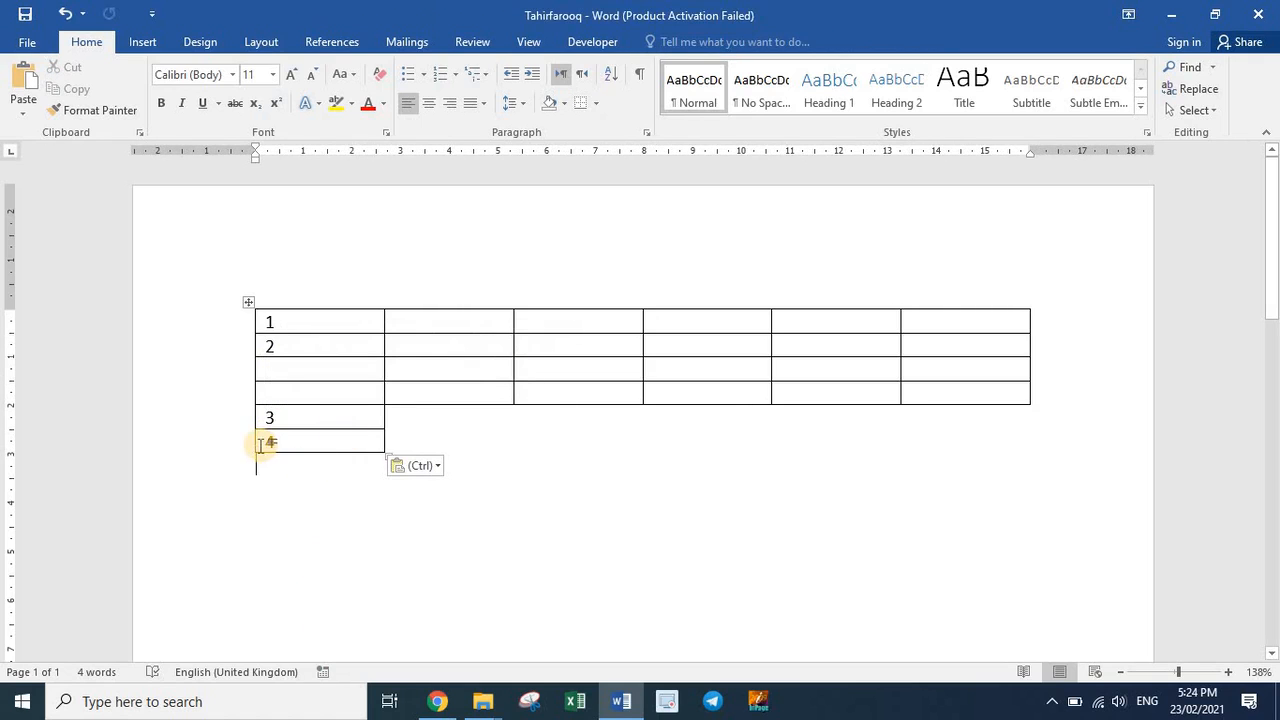
key("ctrl+z")
left_click_drag(283, 369, 964, 390)
left_click_drag(318, 372, 305, 424)
left_click(280, 367)
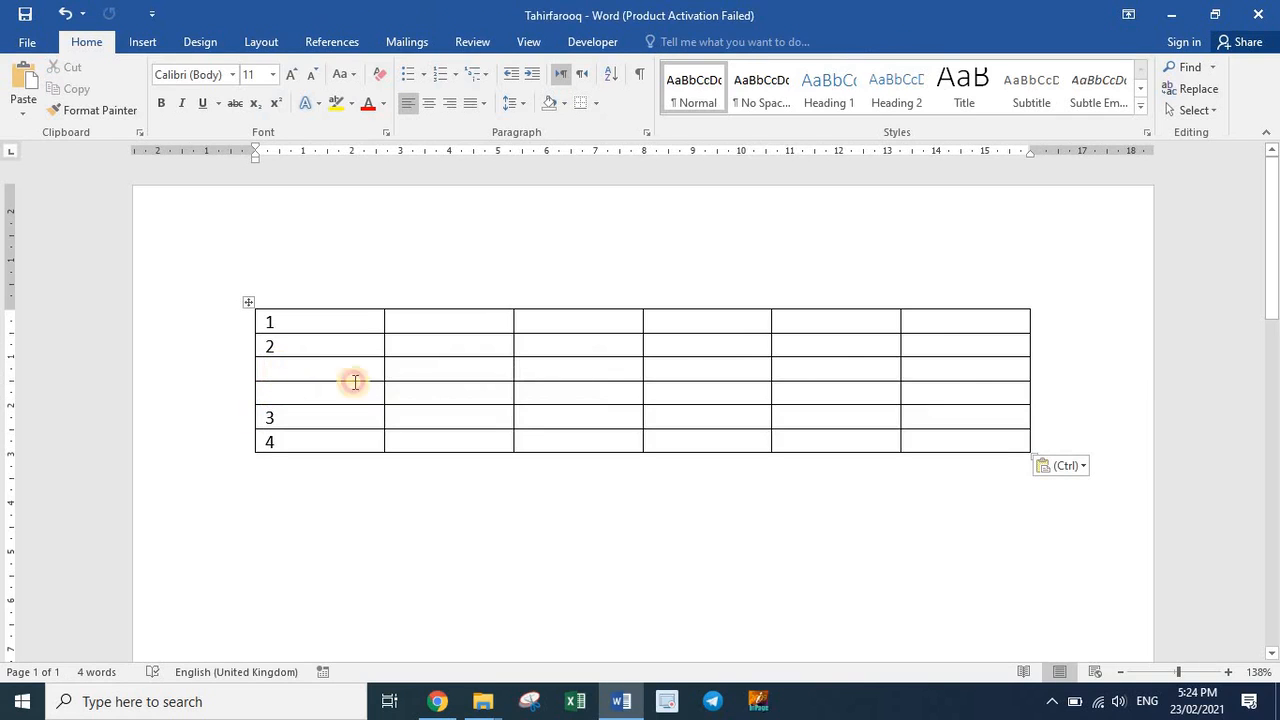
left_click_drag(355, 382, 915, 400)
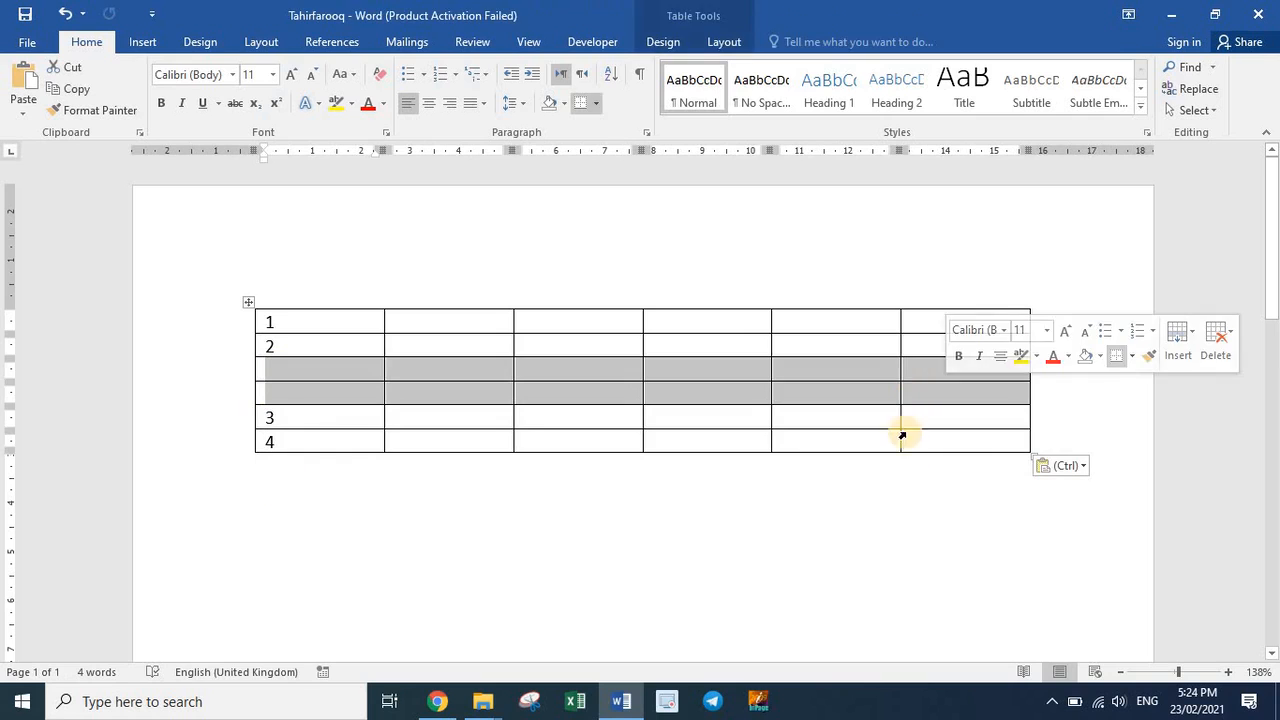
left_click(331, 483)
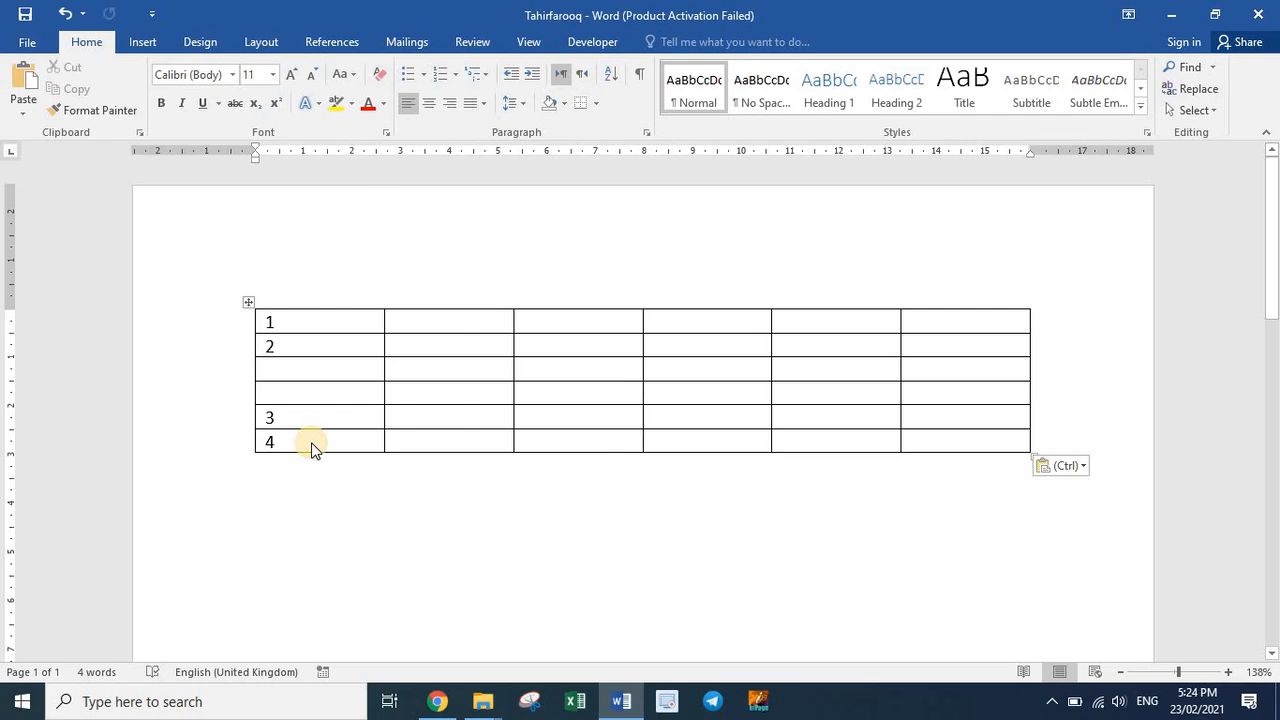
right_click(311, 447)
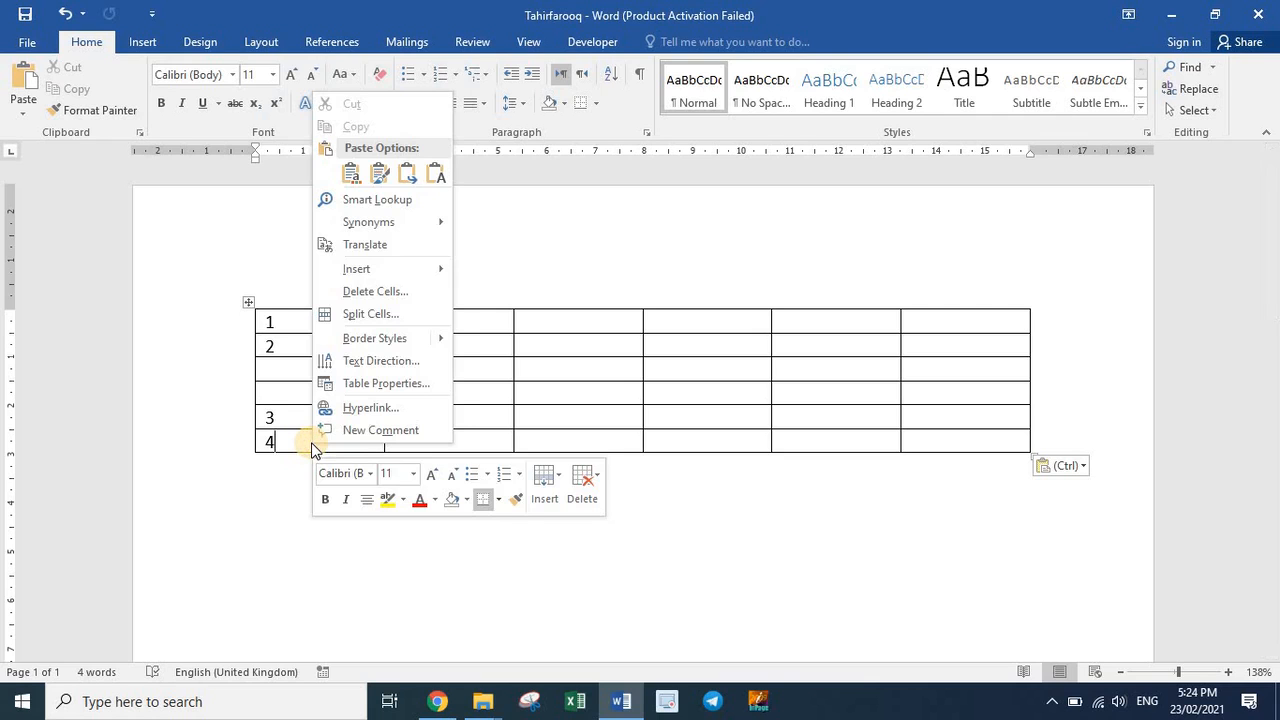
left_click(540, 485)
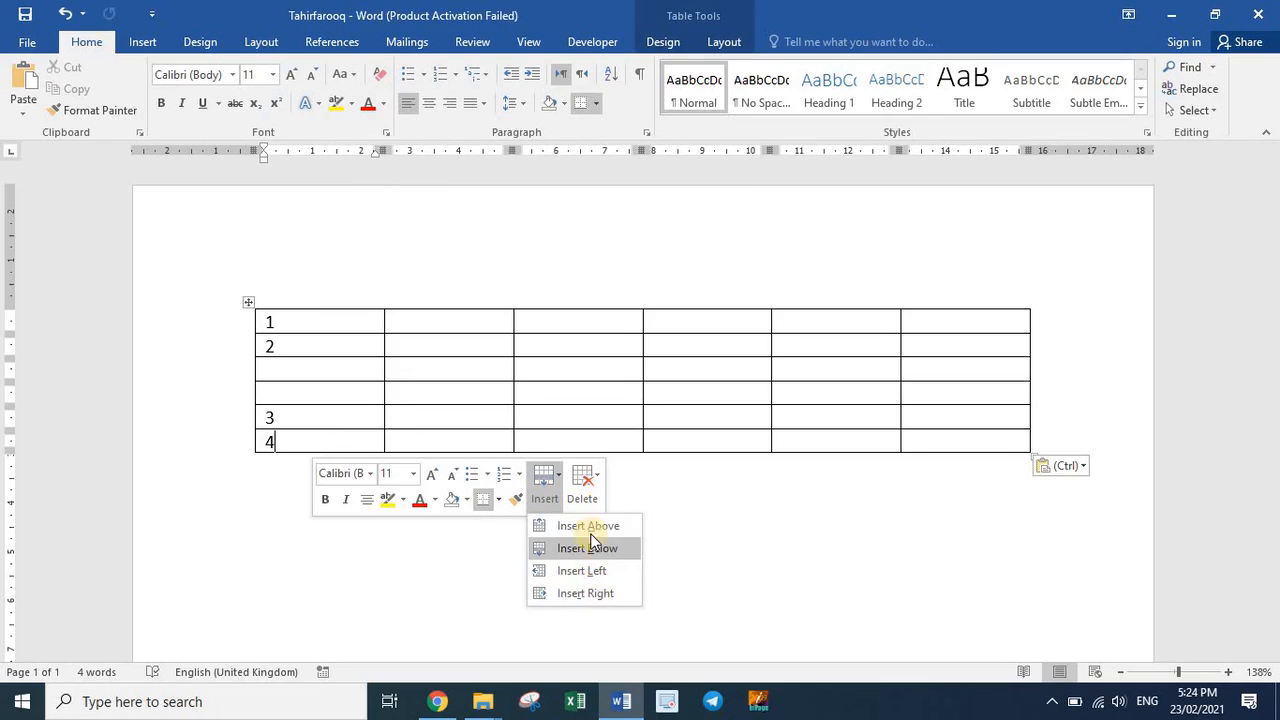
left_click(371, 440)
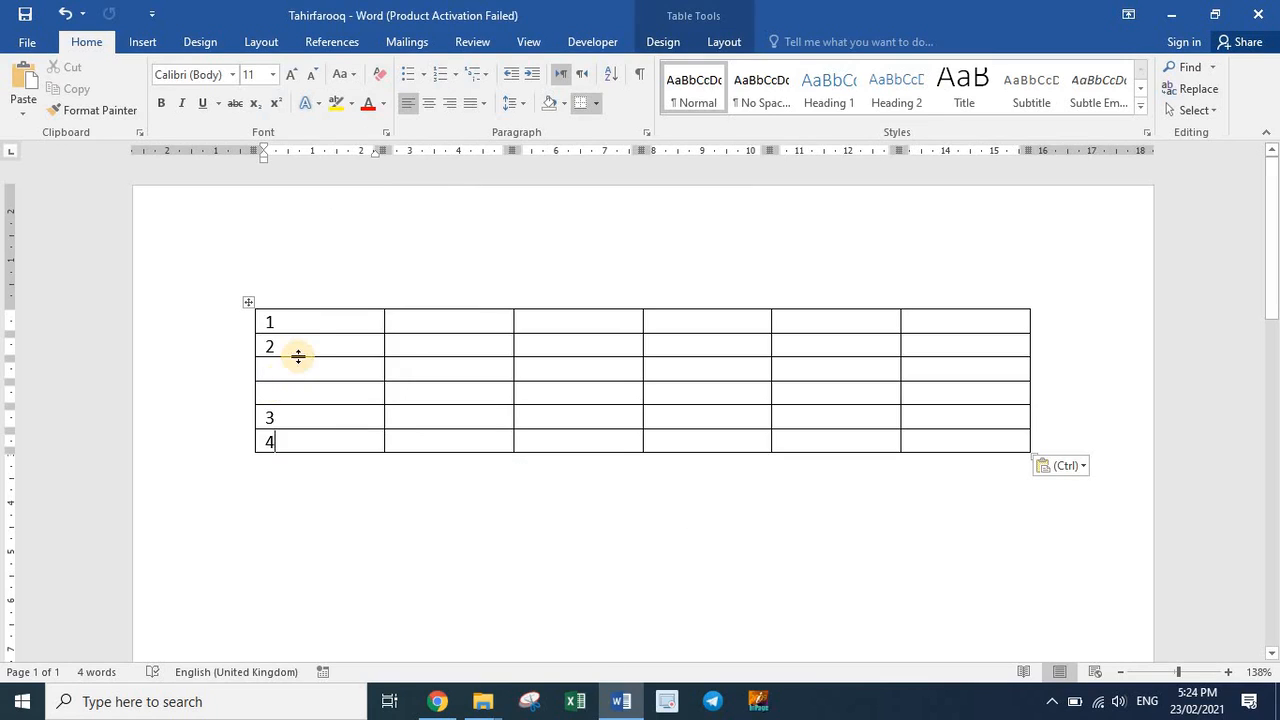
Add a new row between the table rows numbered 1 and 2.
left_click(247, 334)
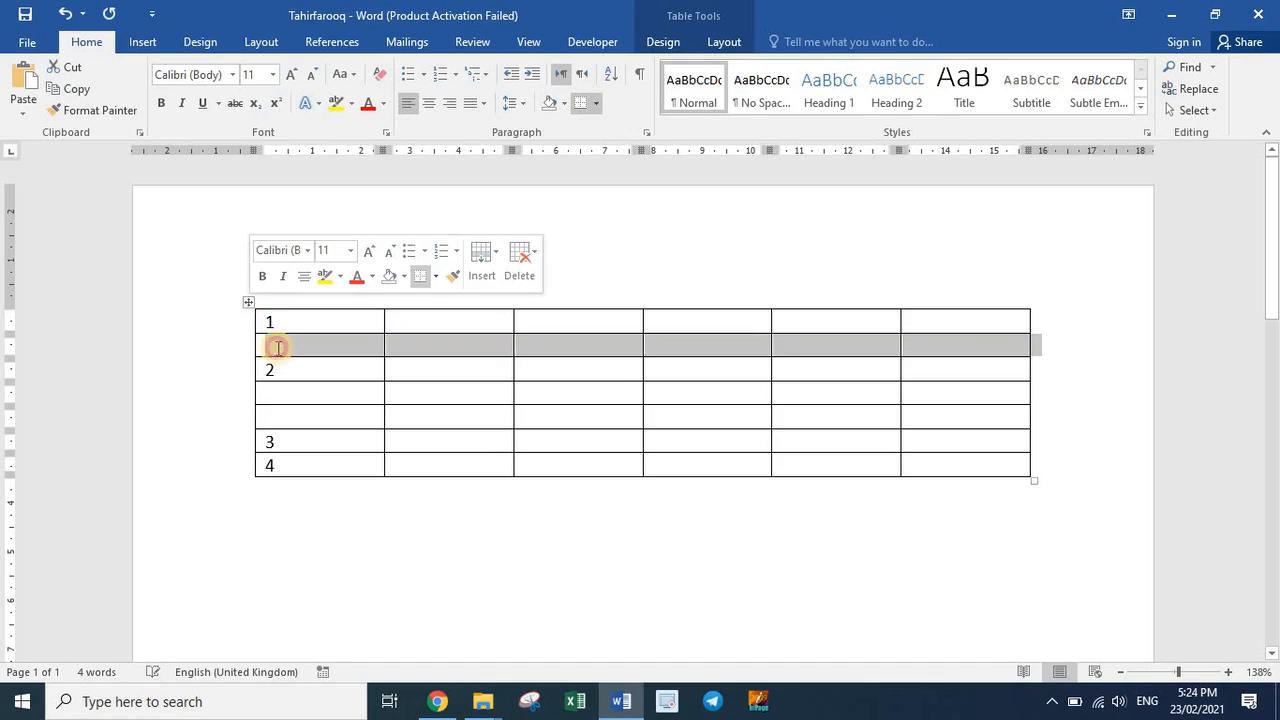
left_click(277, 345)
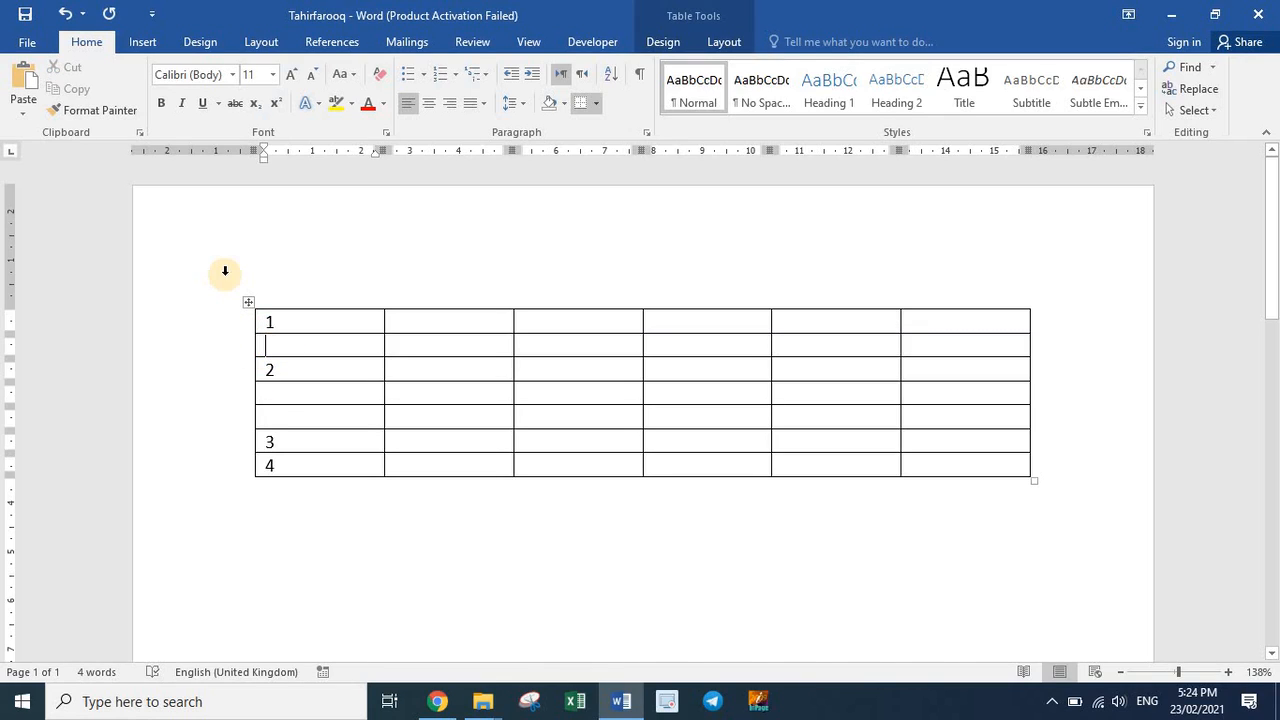
left_click(384, 518)
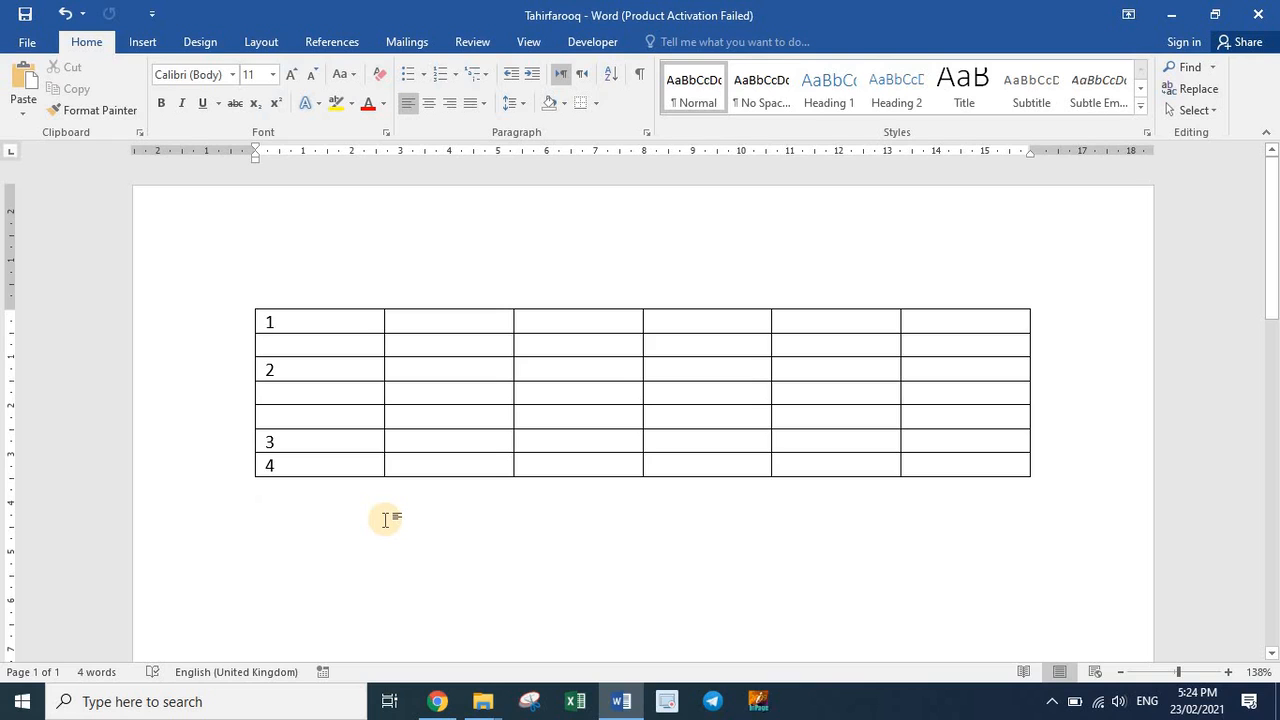
Try to insert a separate table of six columns and three rows below the numbered table, and undo it.
left_click(1034, 368)
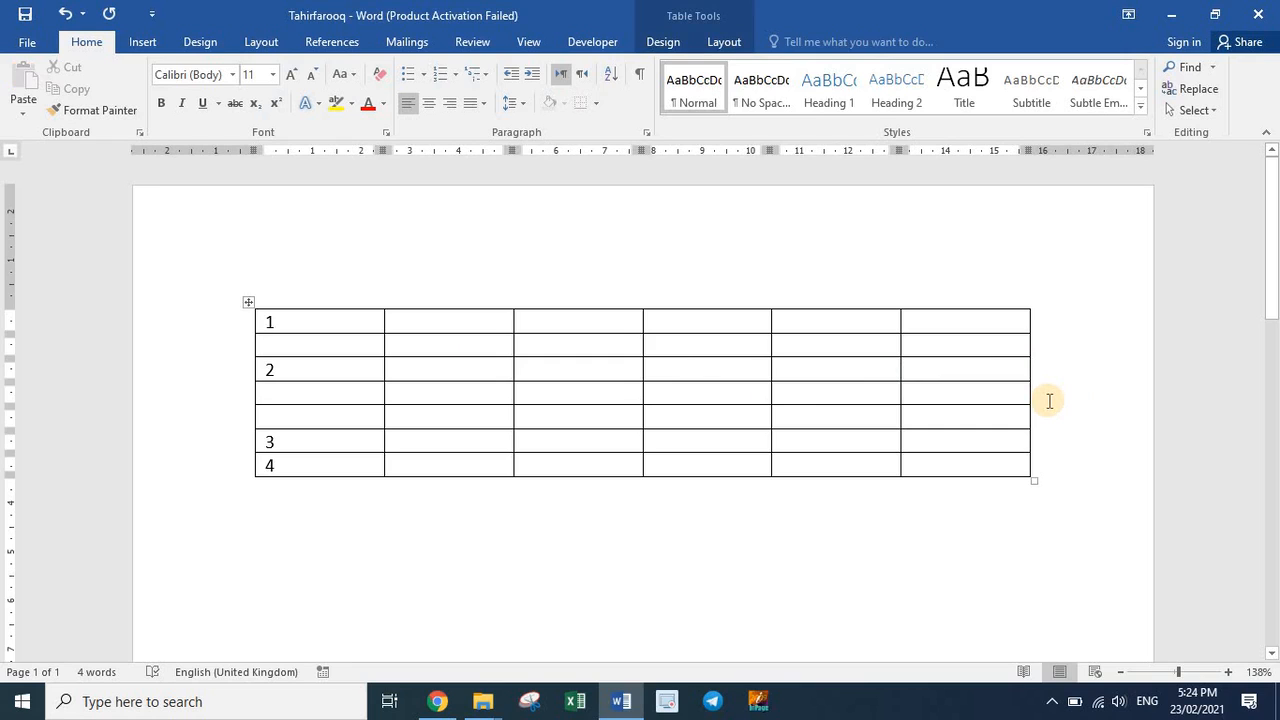
left_click(284, 519)
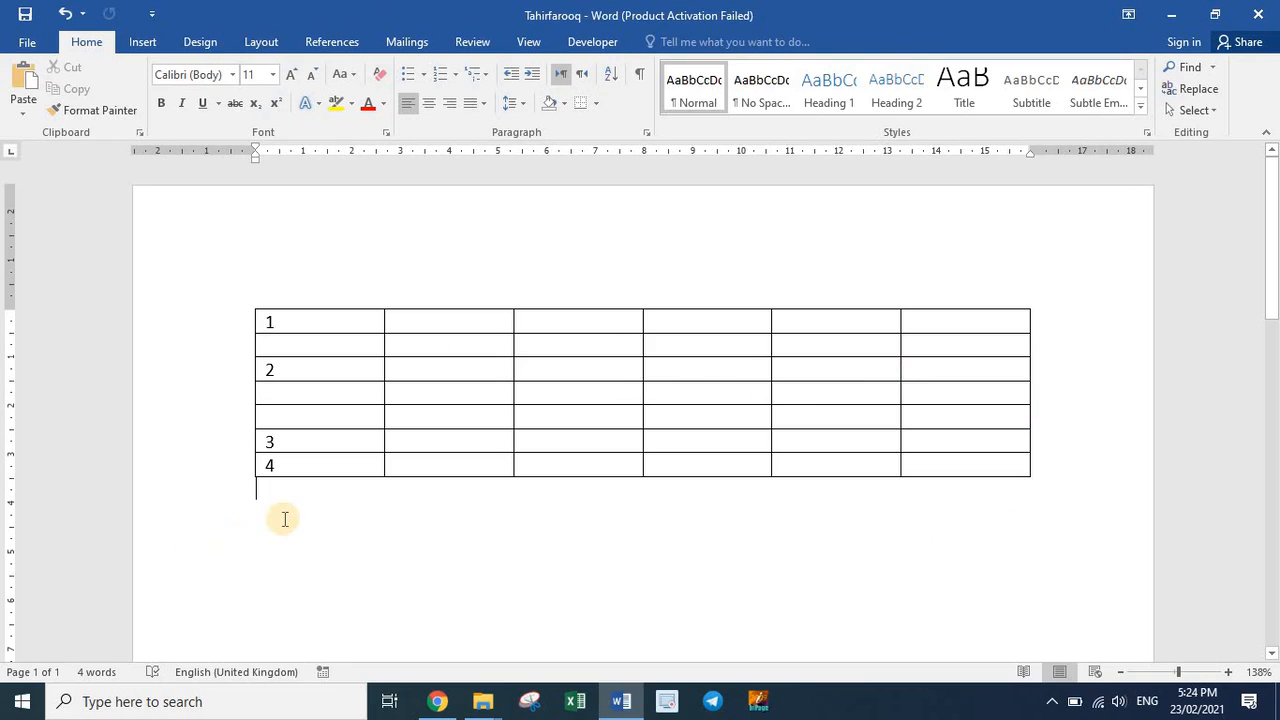
left_click(142, 41)
left_click(121, 97)
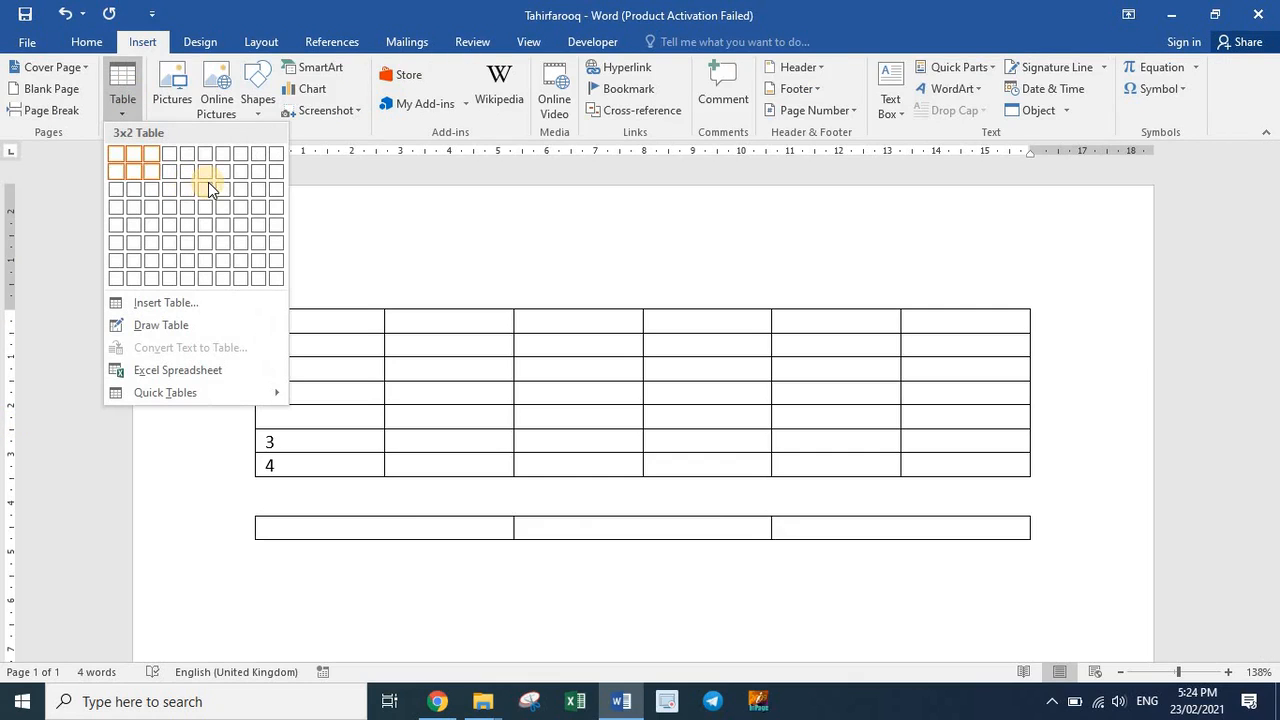
left_click(207, 186)
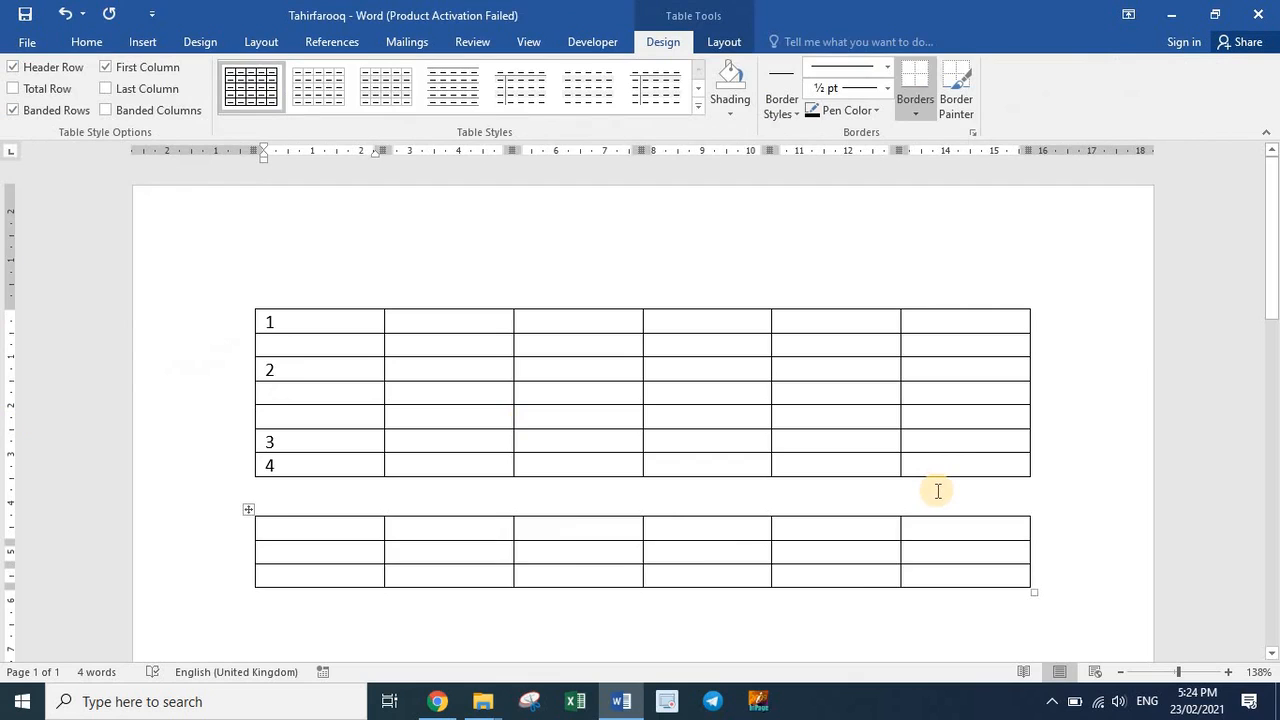
key("ctrl+z")
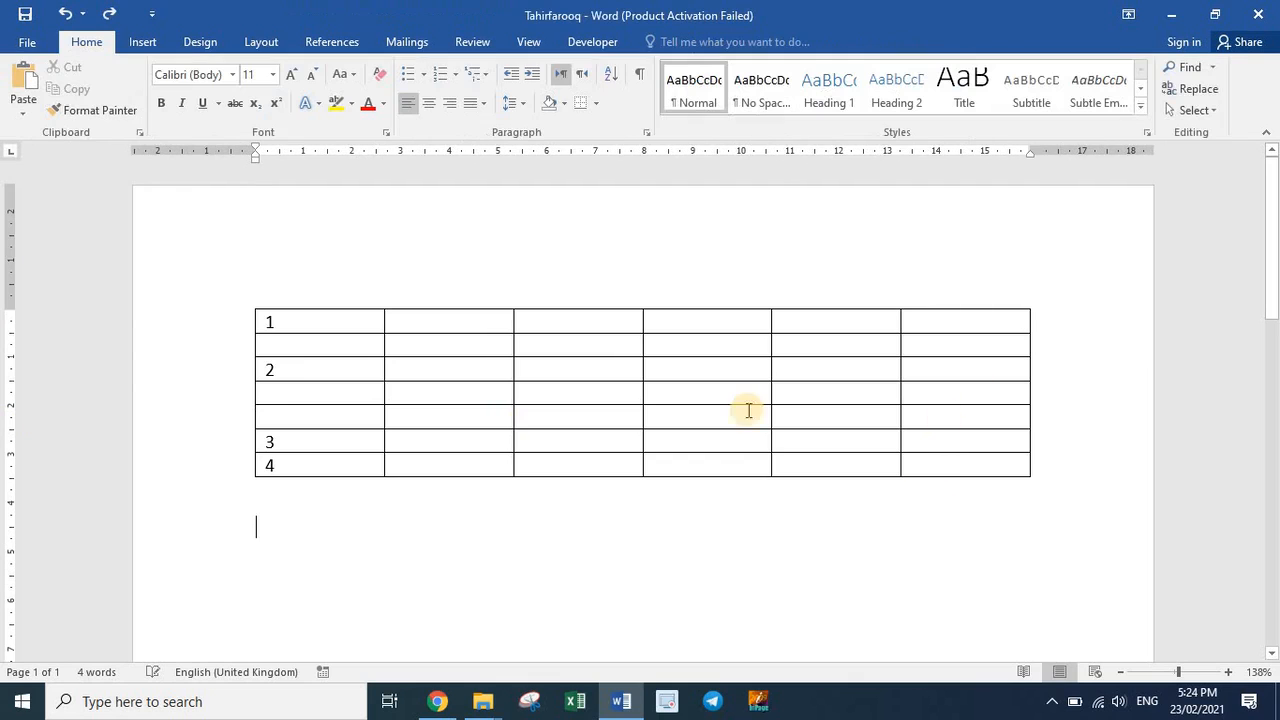
Split the table below the row numbered 2 and add two more blank lines between the two parts.
left_click(288, 390)
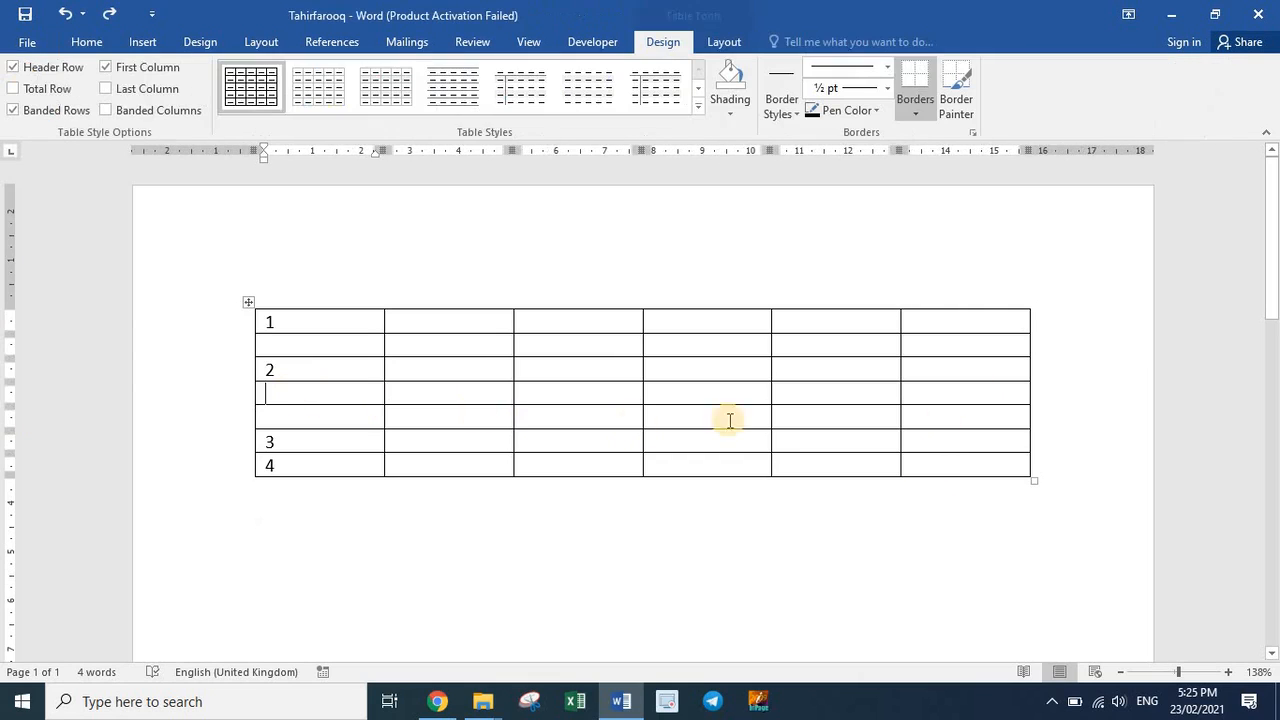
left_click(1034, 388)
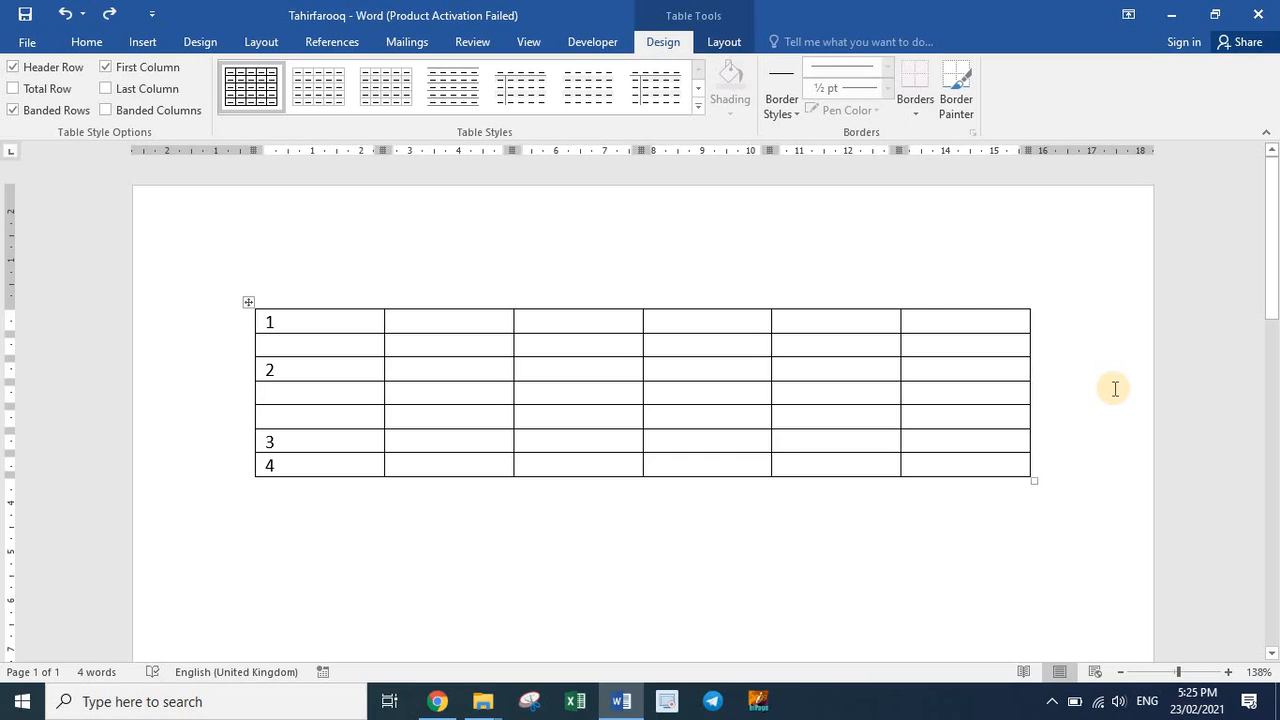
key("ctrl+shift+Return")
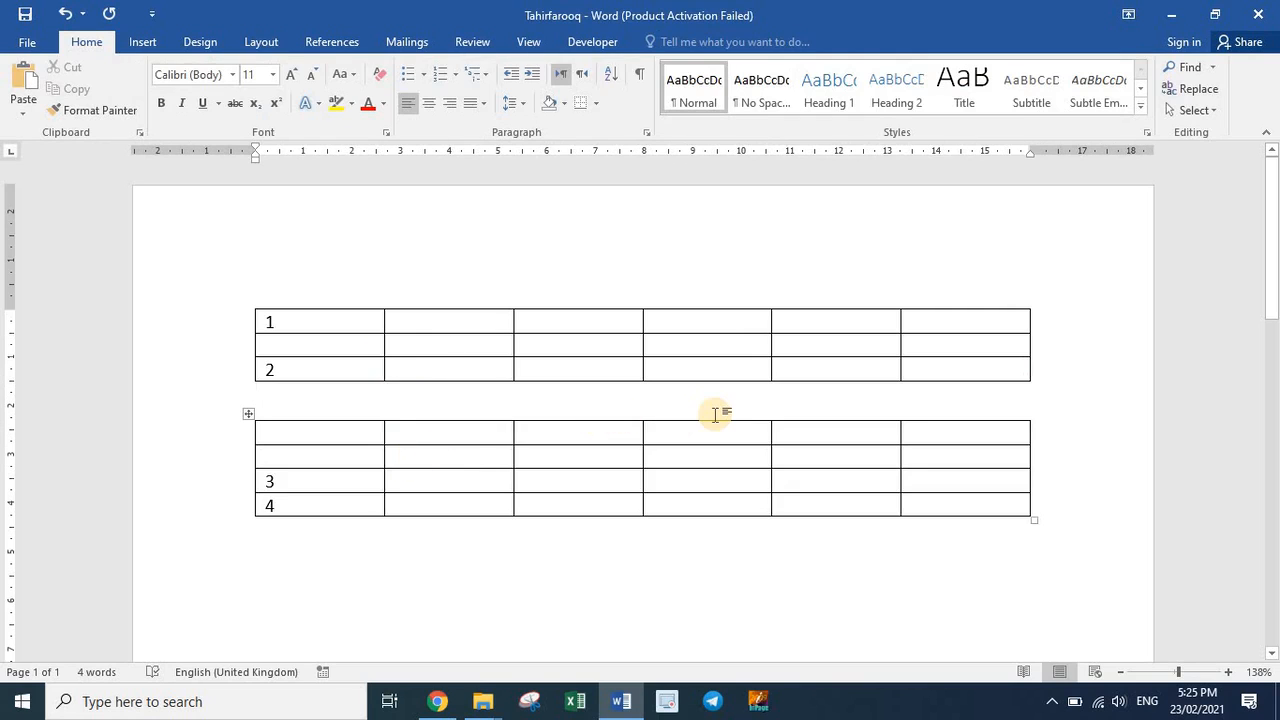
key("Return")
key("Return")
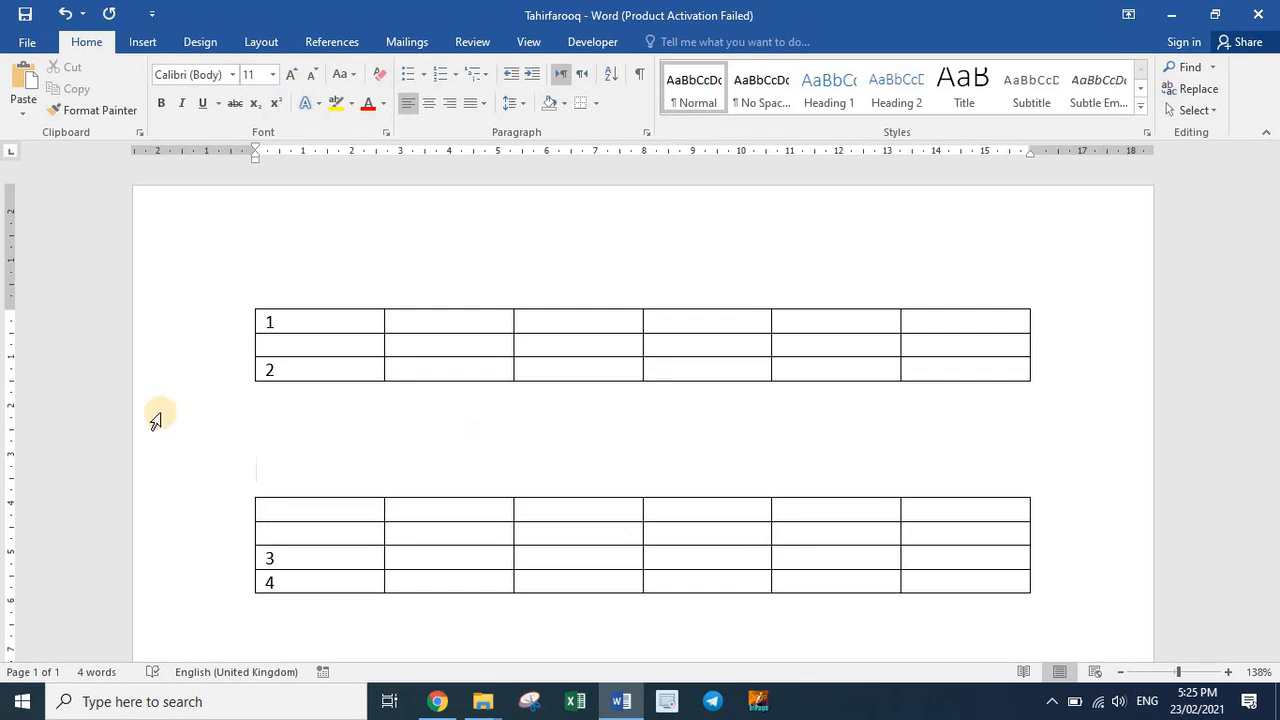
Delete the blank lines between the two table parts so they join into one table again.
left_click(330, 431)
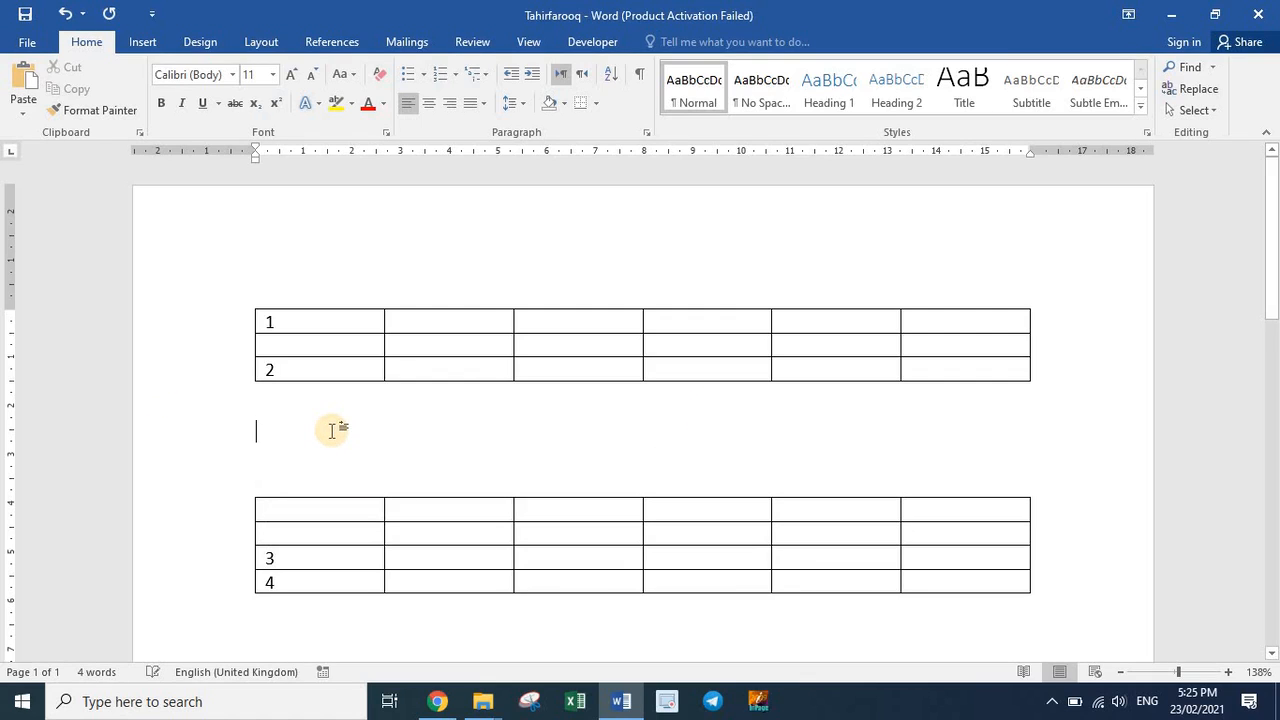
key("Delete")
key("Delete")
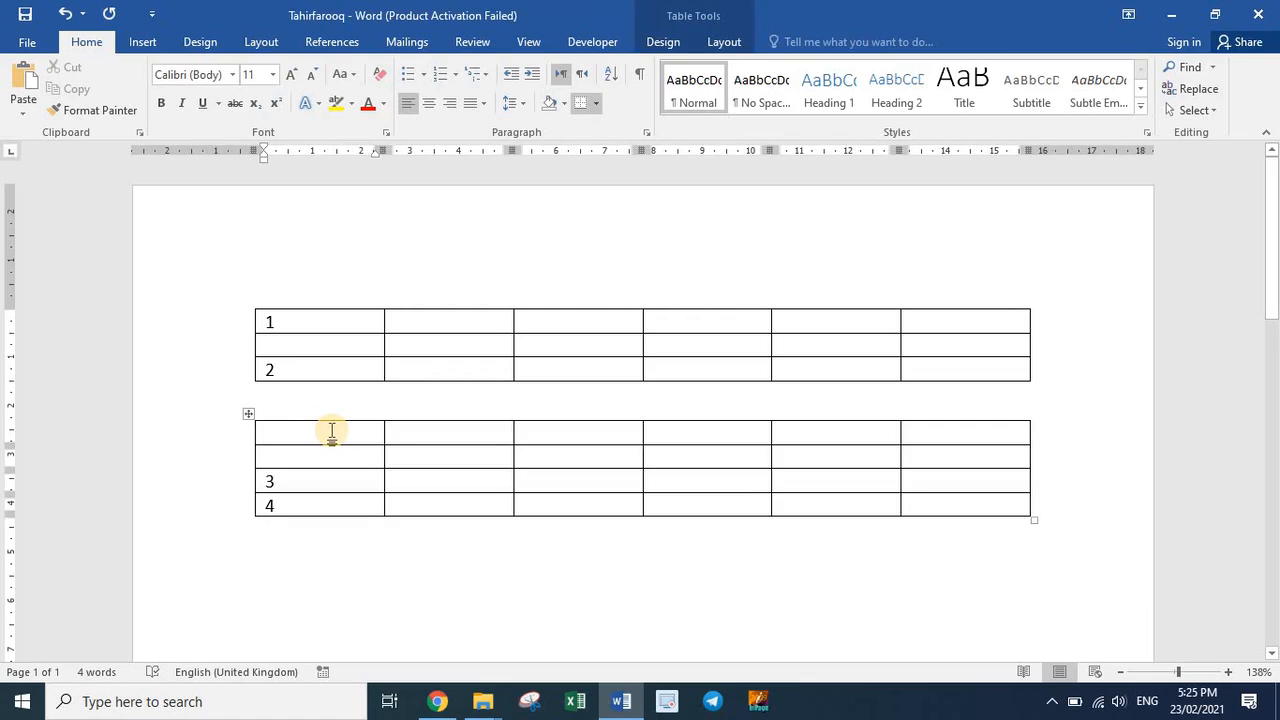
key("Up")
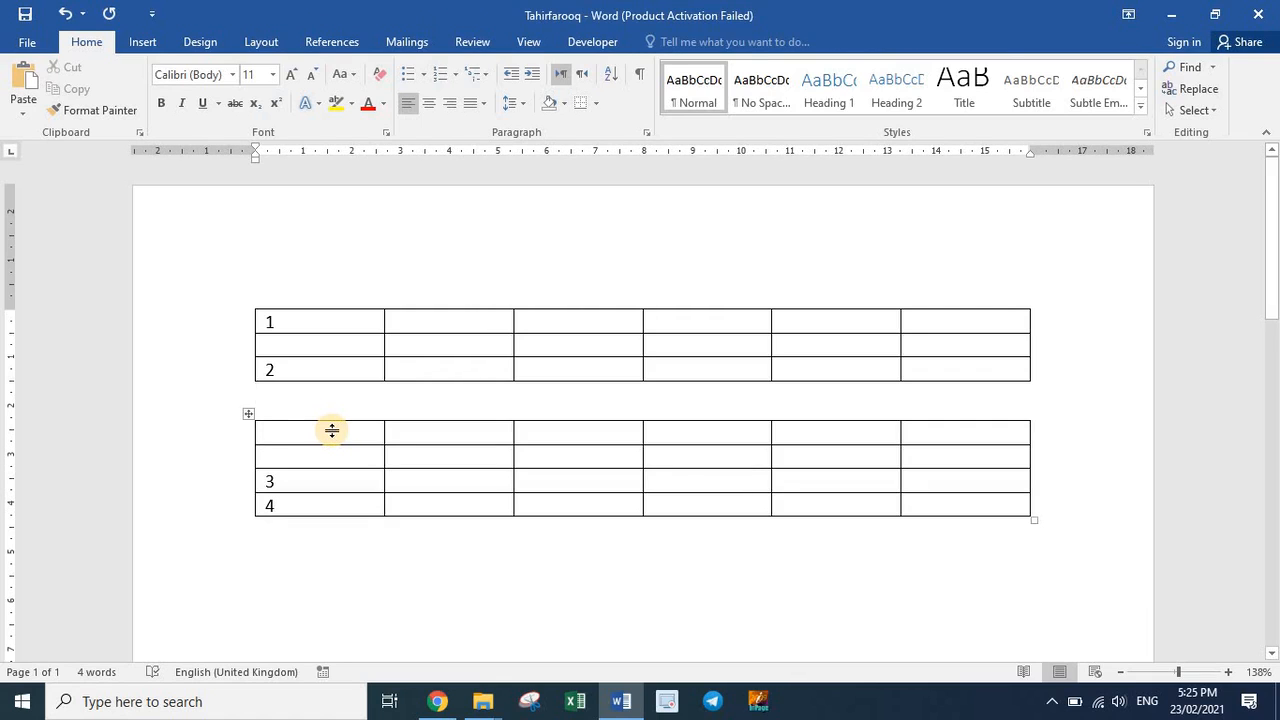
key("Delete")
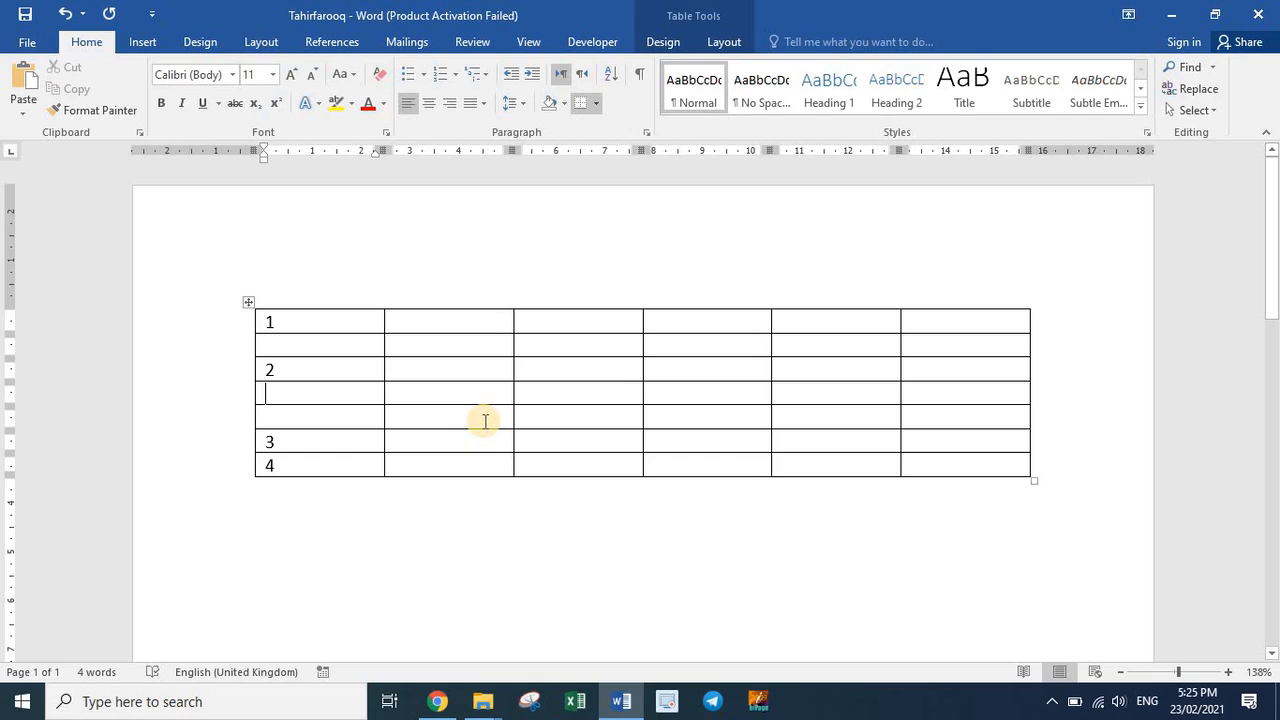
Switch to Chrome and search Google for the YouTube channel's full handle.
left_click(432, 701)
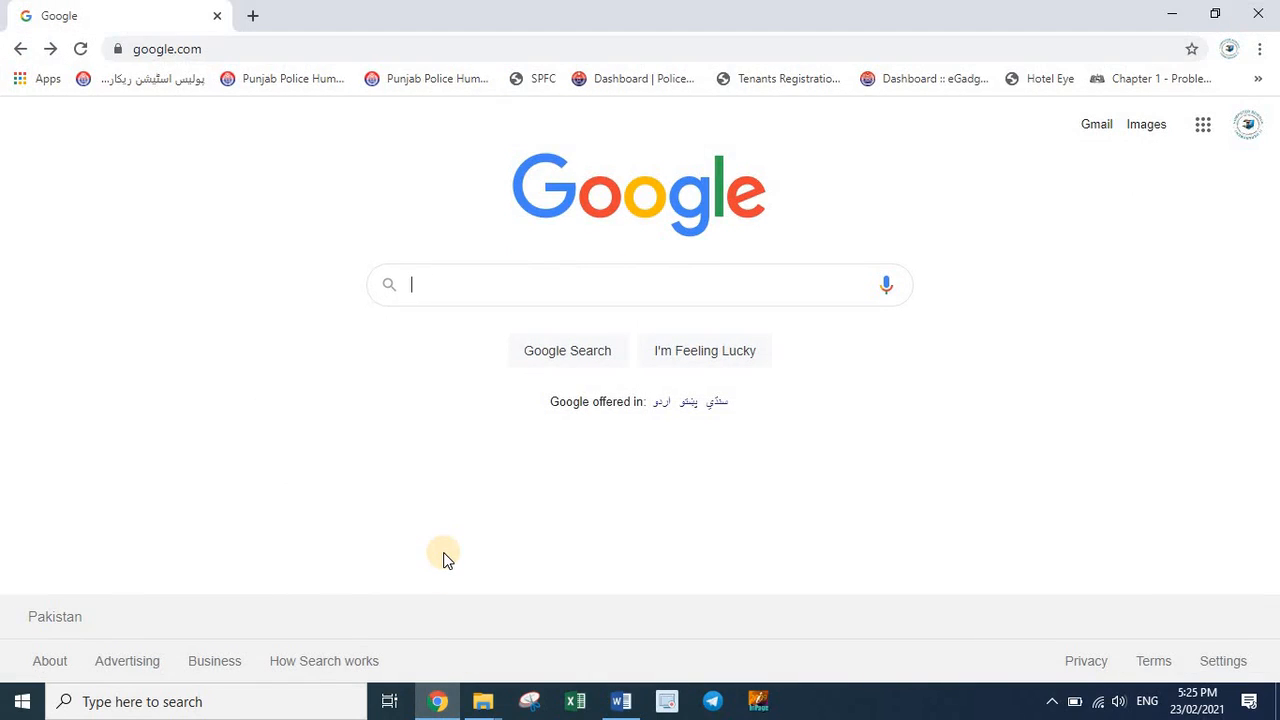
type("tahir")
key("BackSpace")
key("BackSpace")
key("BackSpace")
key("BackSpace")
key("BackSpace")
type("tahio")
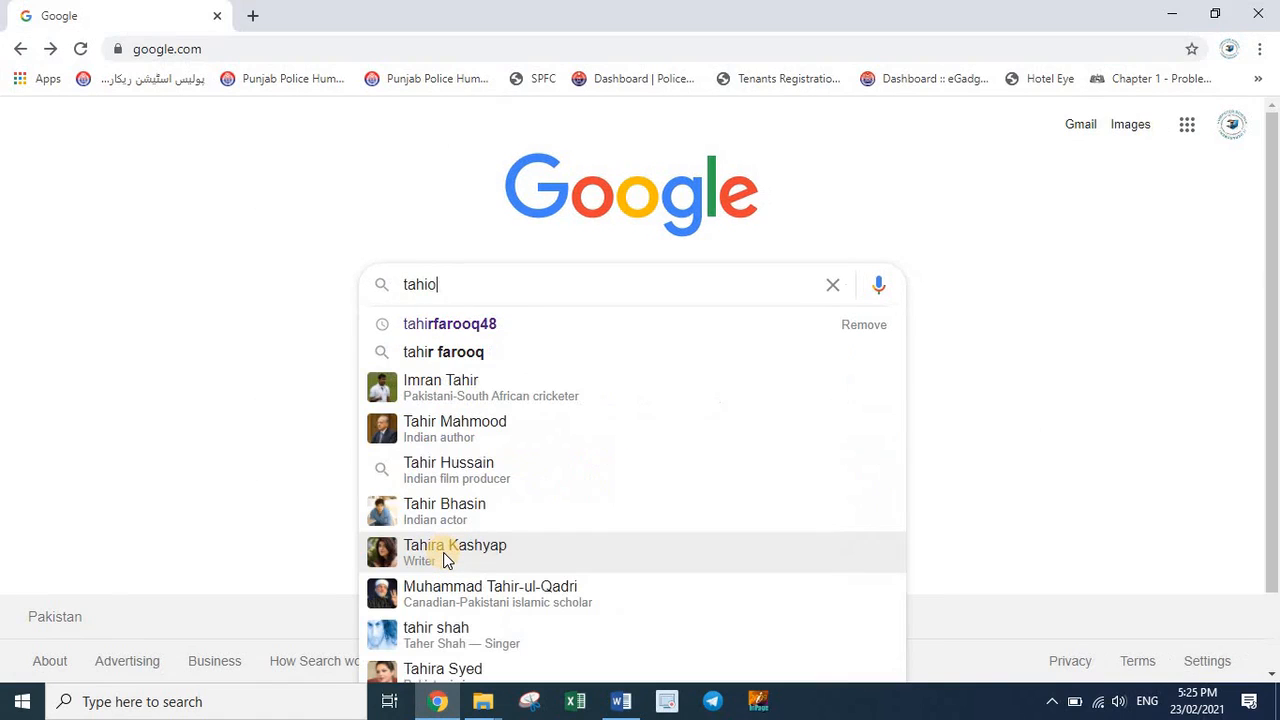
key("BackSpace")
type("rfarooq")
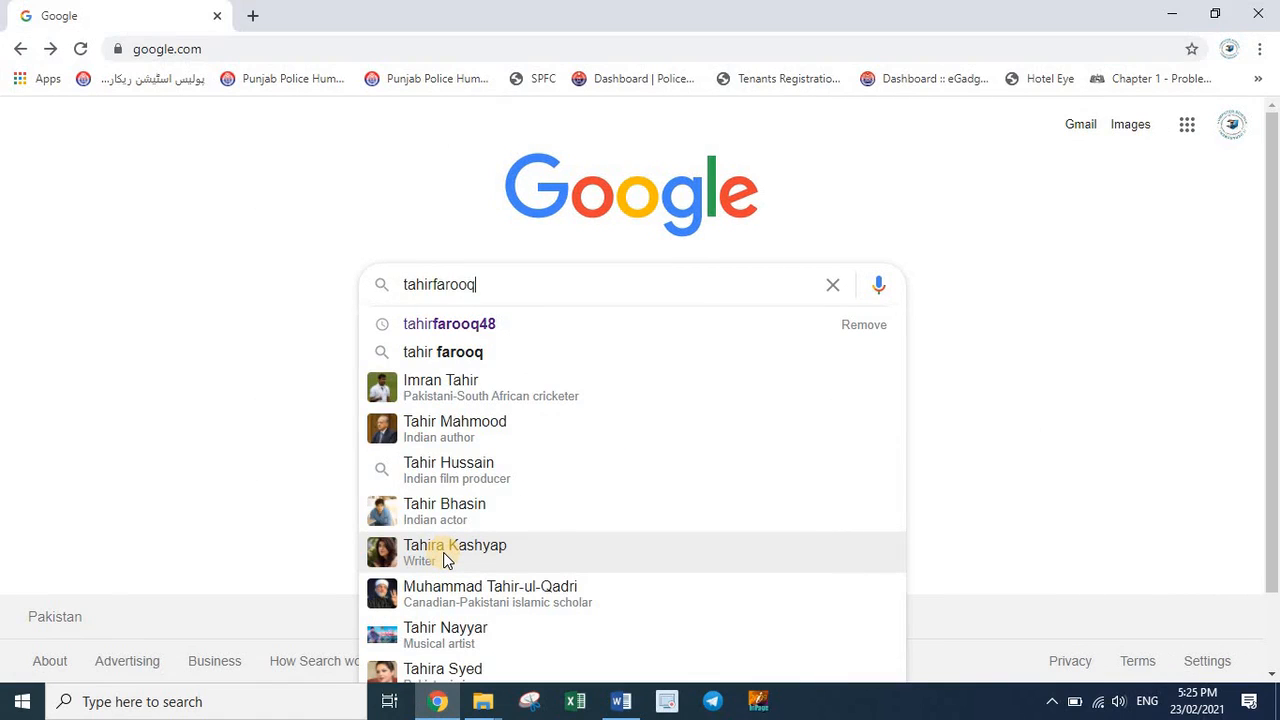
left_click(443, 556)
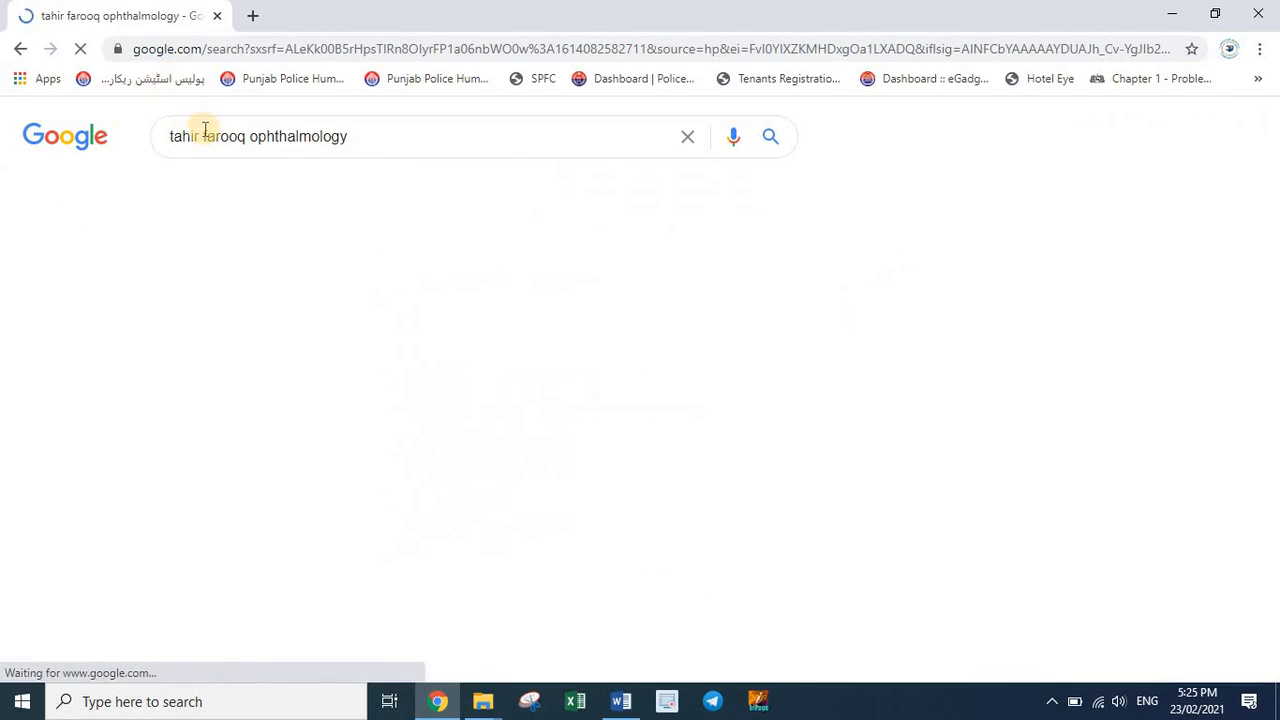
triple_click(206, 131)
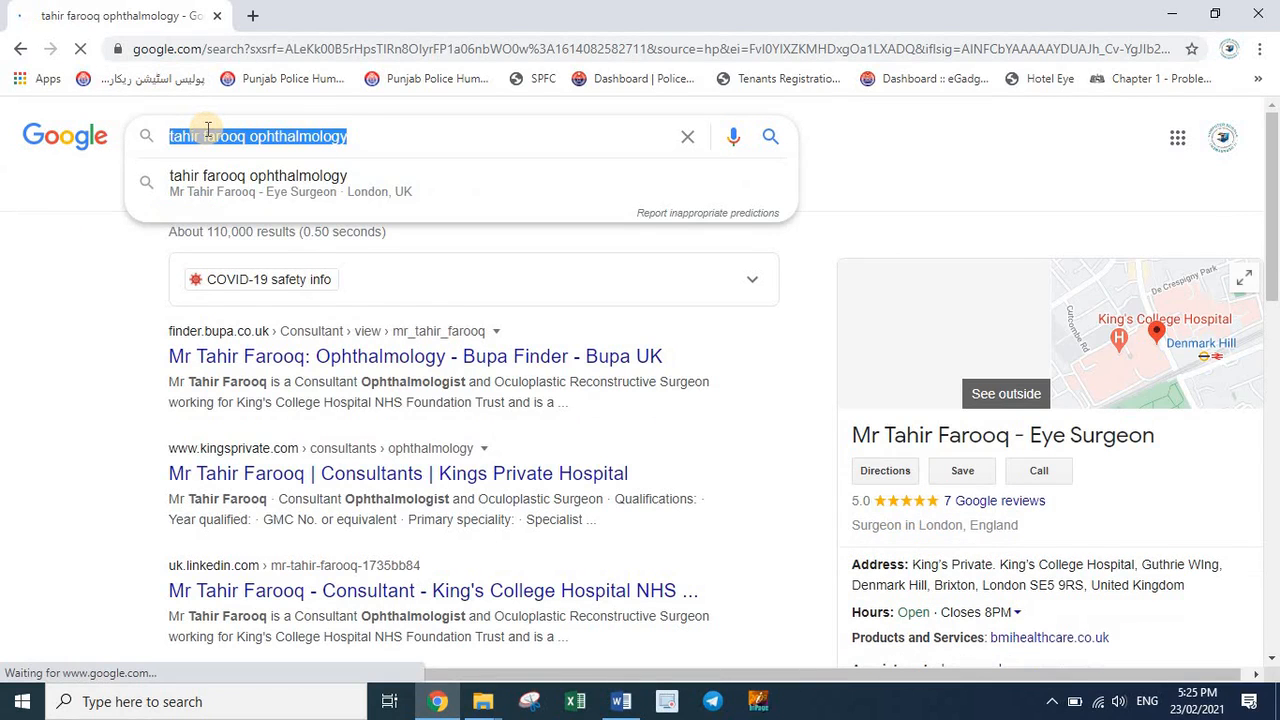
type("tahirfarooq48")
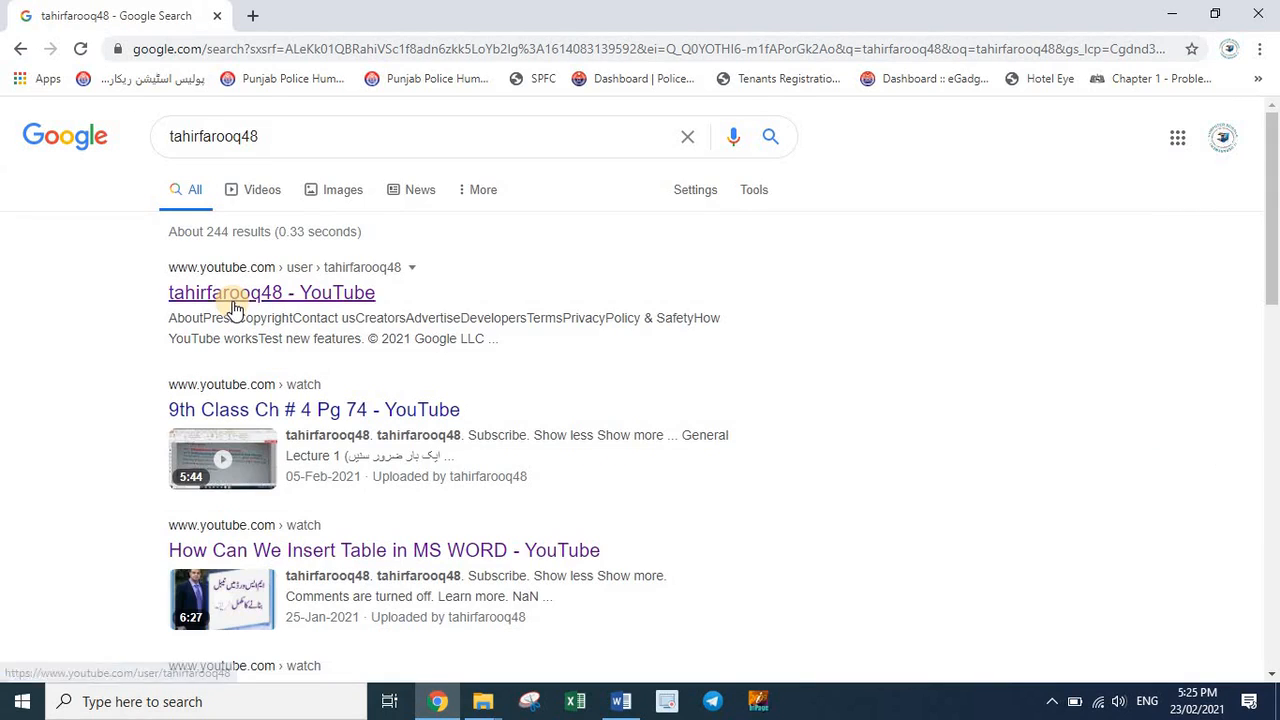
Open the YouTube channel from the search results and look through its uploaded videos.
left_click(232, 300)
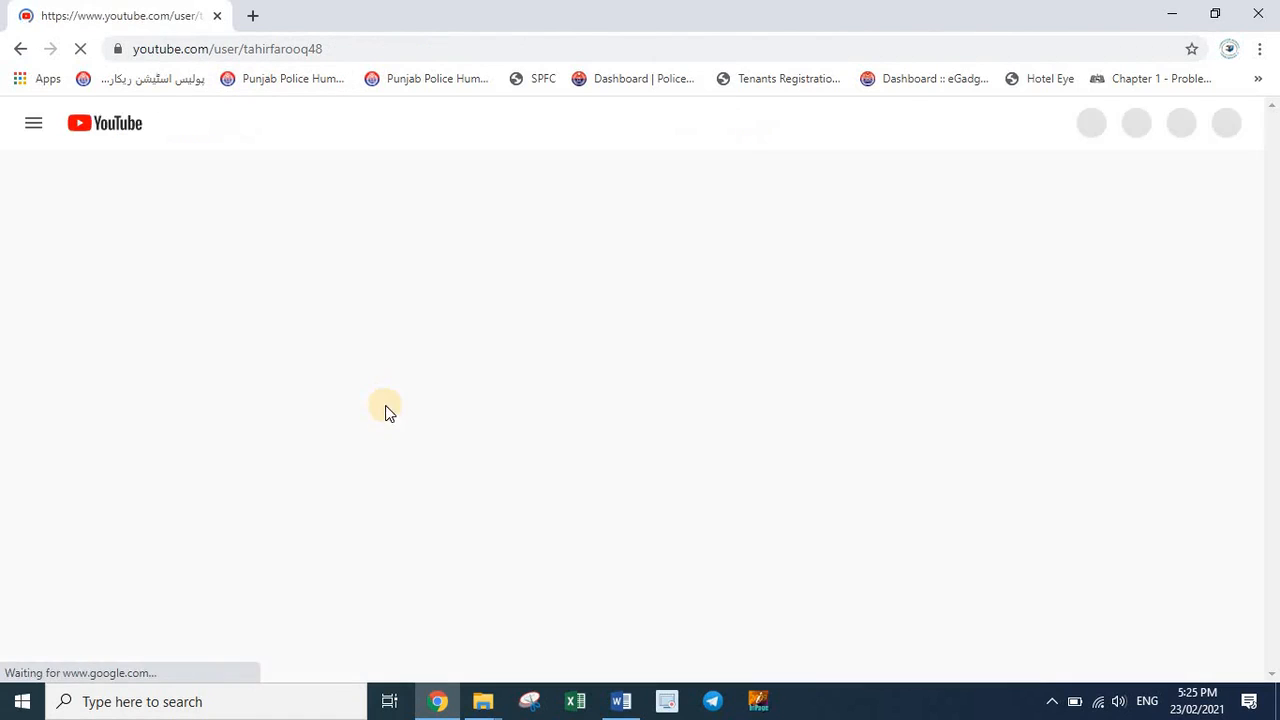
left_click(466, 285)
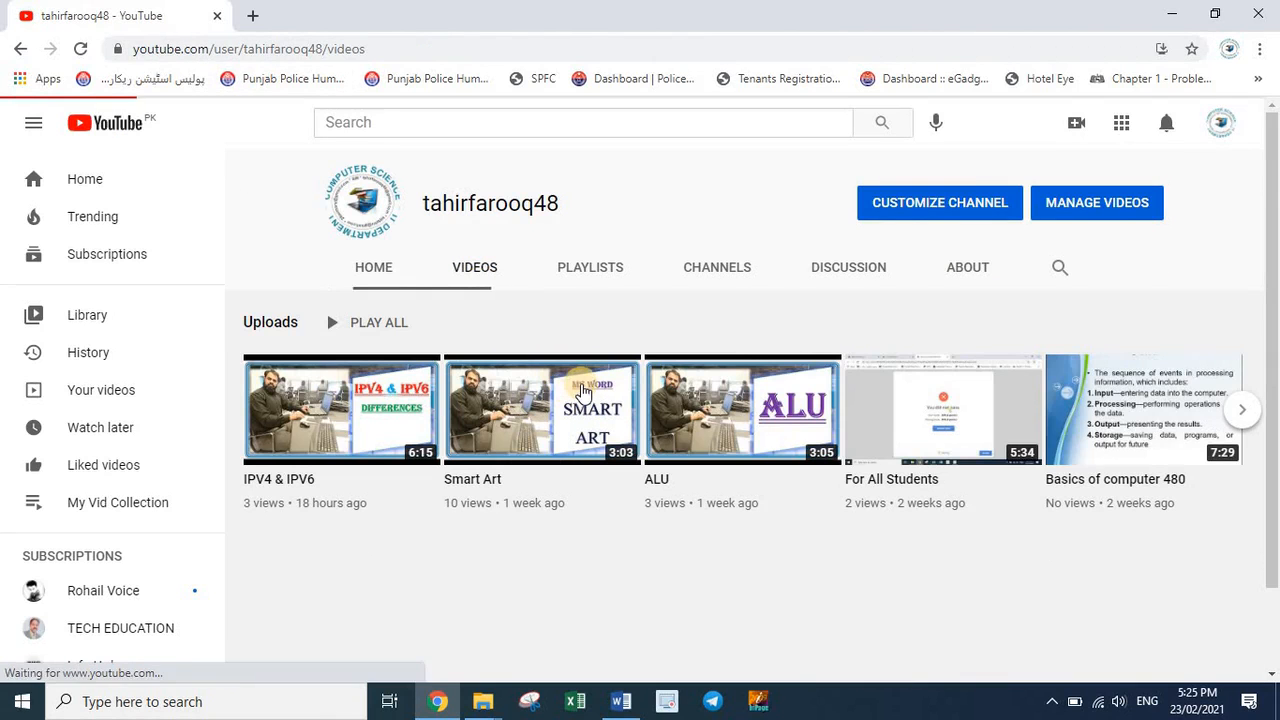
scroll(583, 395, "down", 4)
scroll(560, 300, "up", 4)
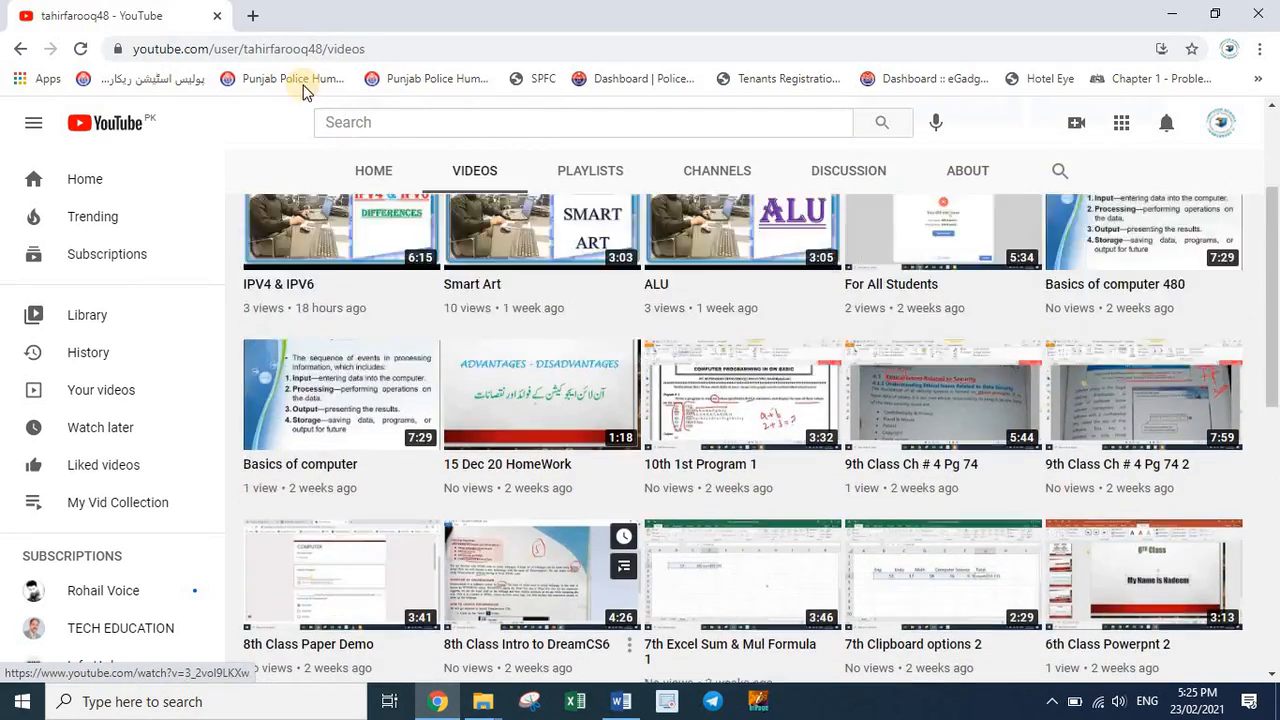
Search Google in a new browser tab for the instructor's name with the title "sir" and look through the results.
left_click(246, 17)
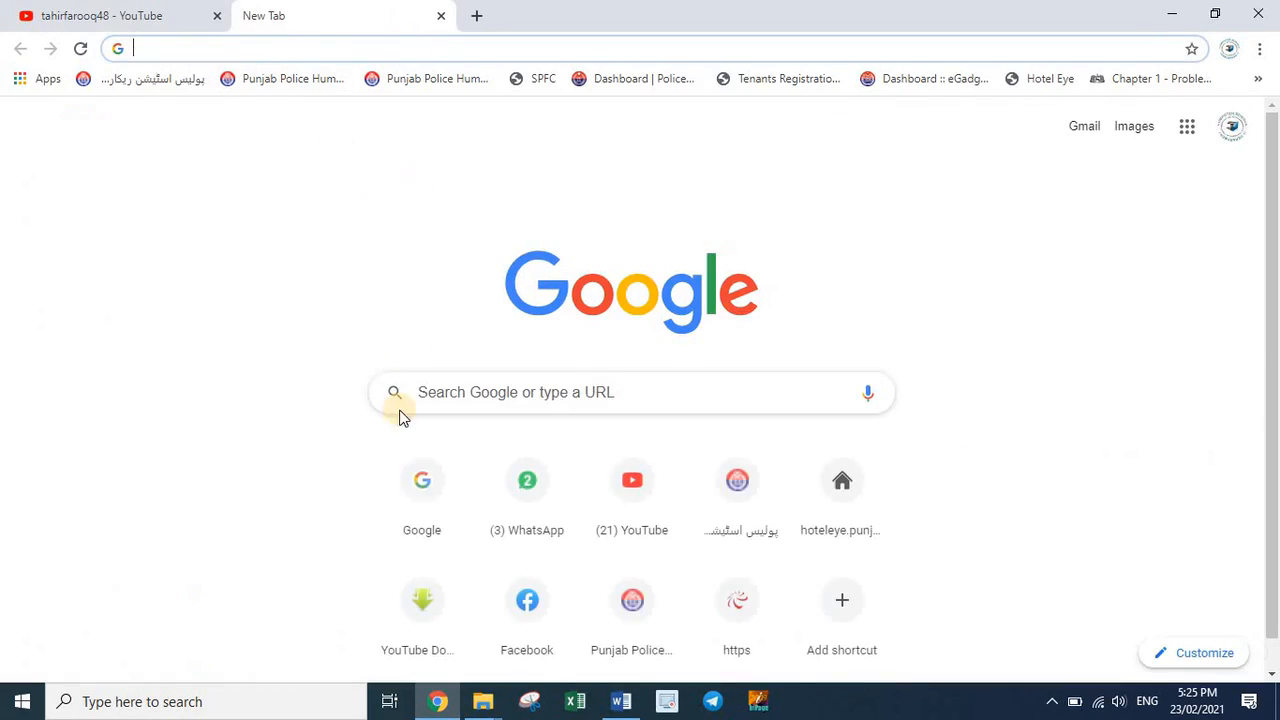
left_click(432, 488)
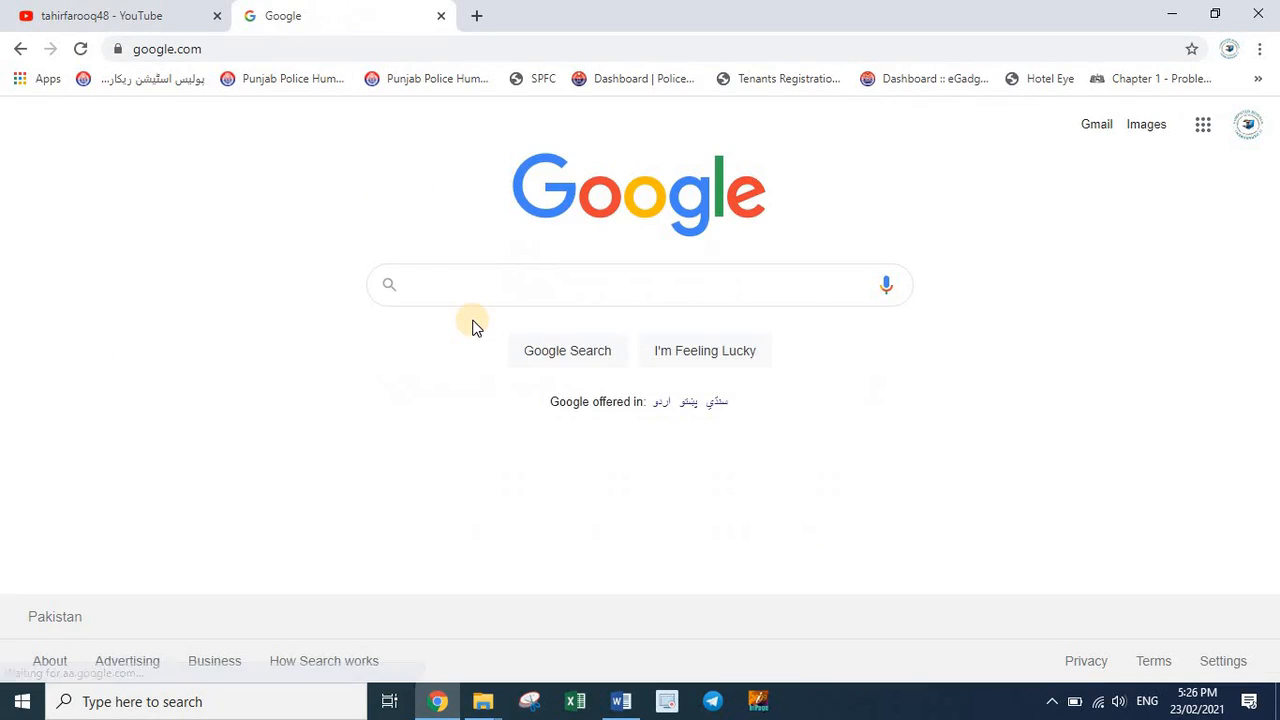
type("sir ta")
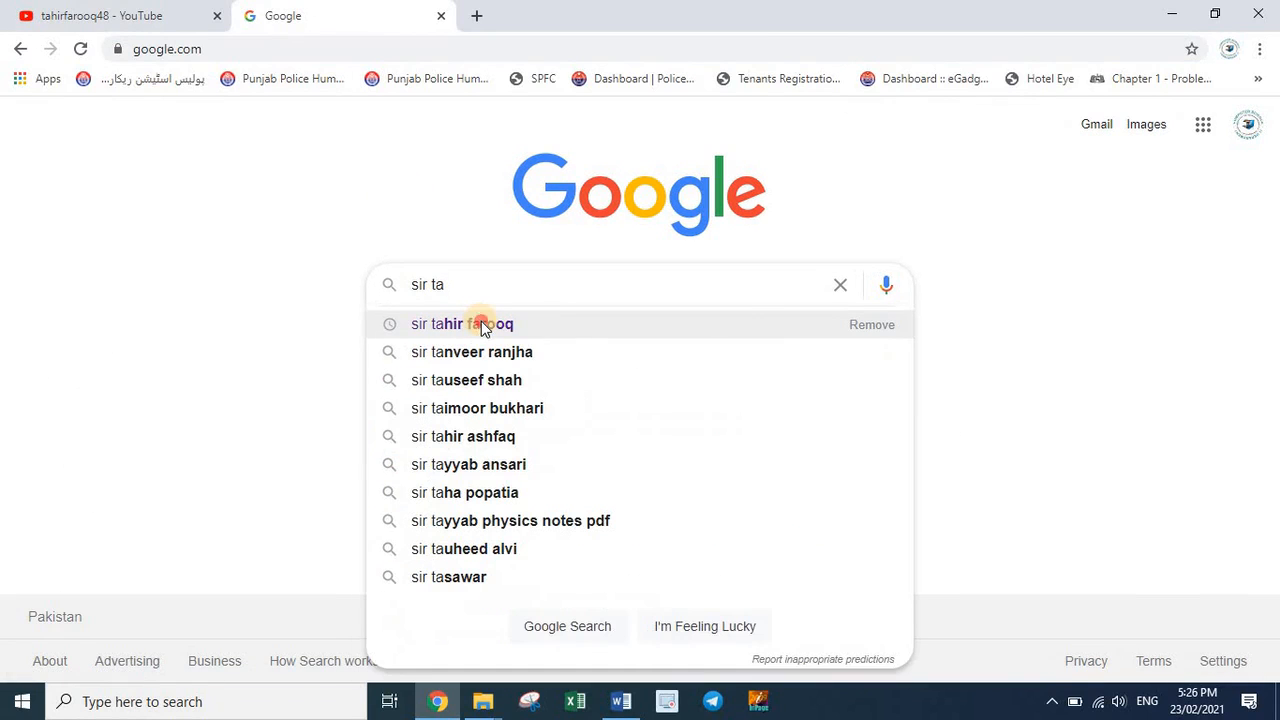
left_click(480, 324)
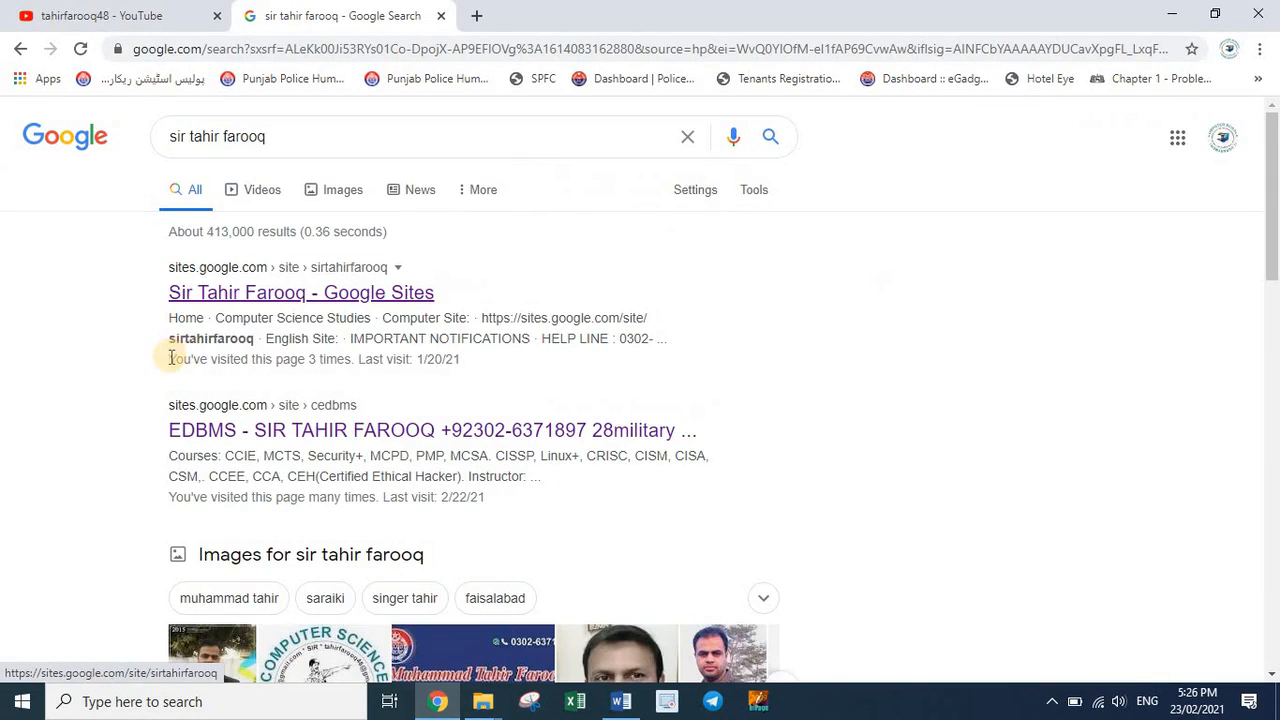
scroll(277, 337, "down", 4)
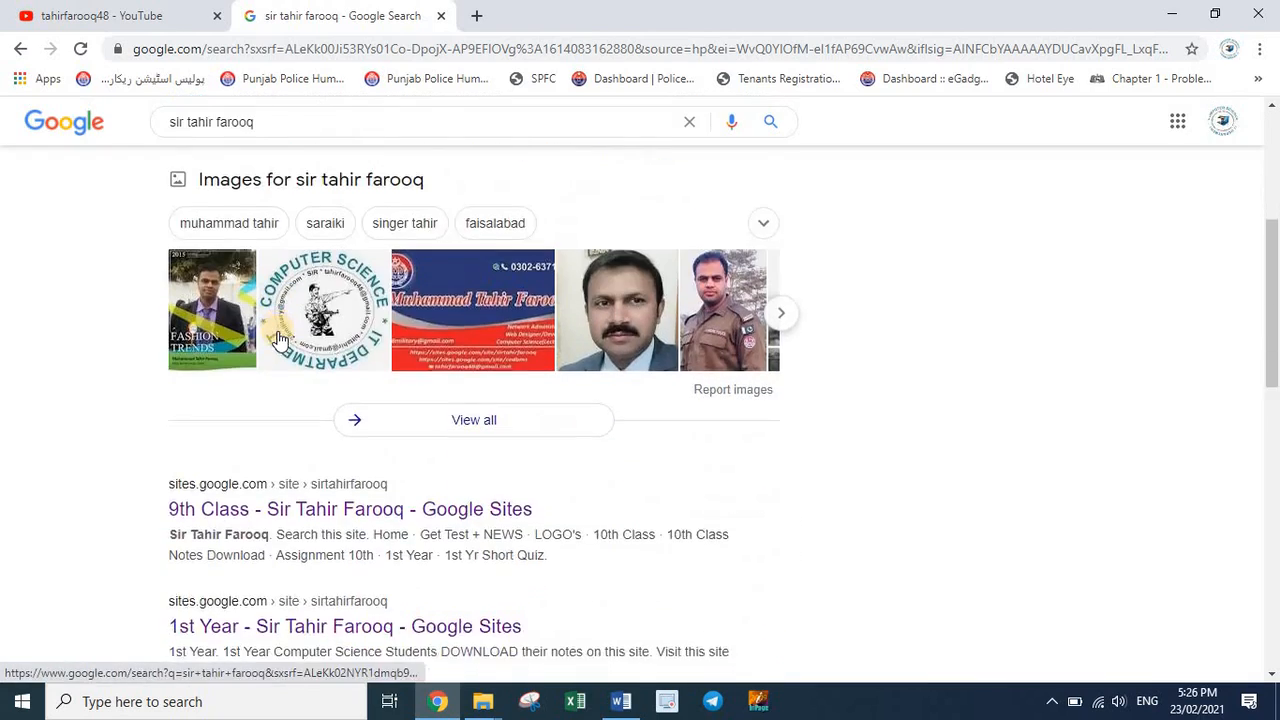
scroll(271, 408, "up", 4)
scroll(275, 420, "up", 1)
Open the EDBMS Google Sites result in a separate tab, look through its home page and return to the search results.
right_click(305, 442)
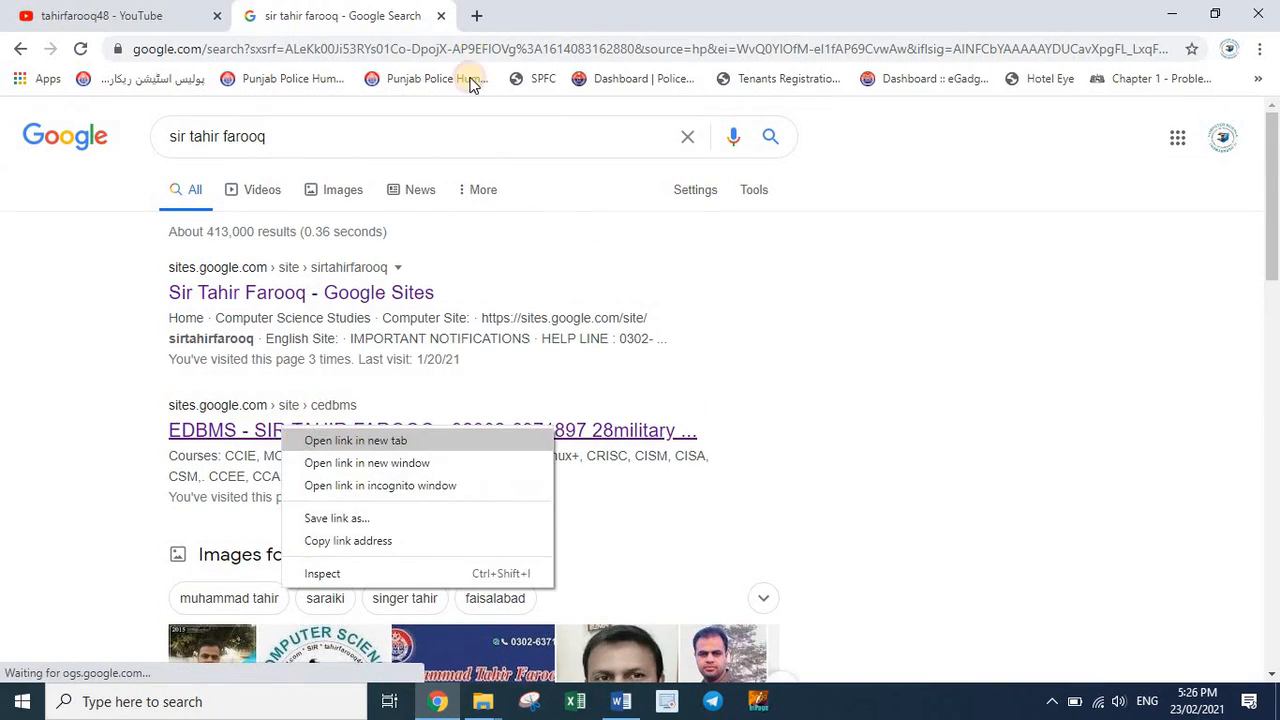
left_click(350, 455)
left_click(491, 18)
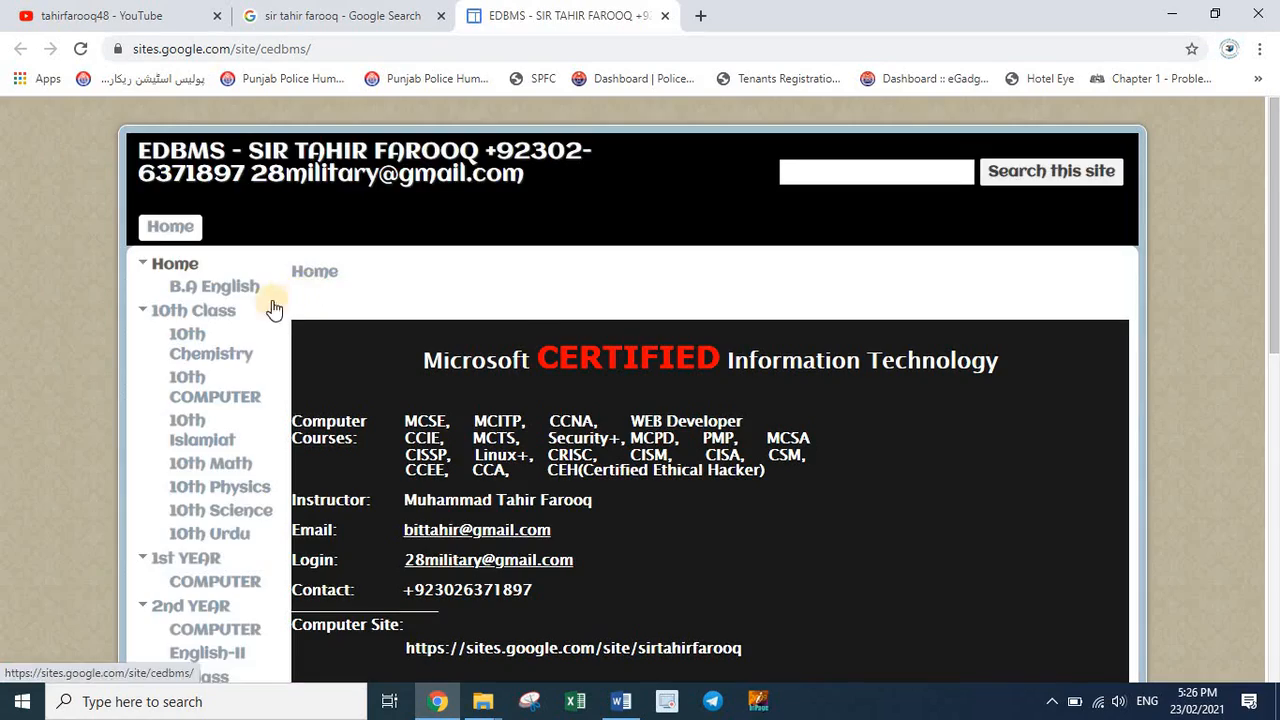
scroll(260, 330, "down", 4)
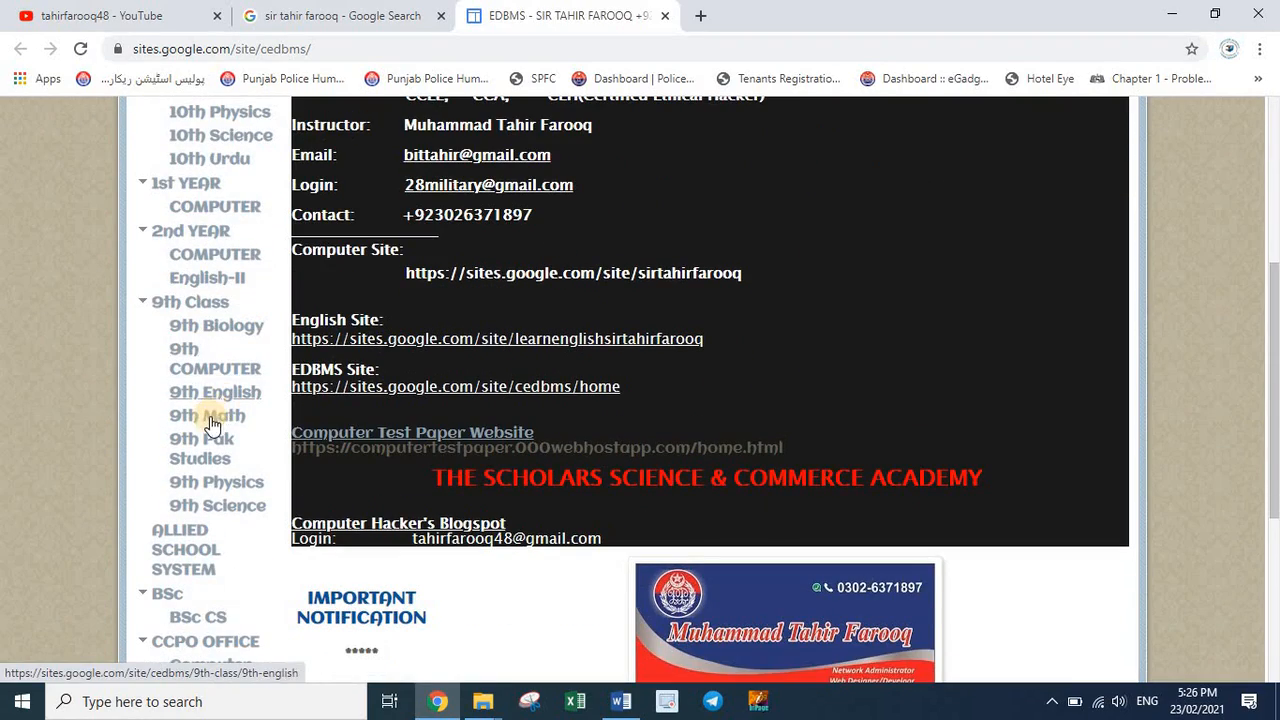
scroll(206, 445, "down", 3)
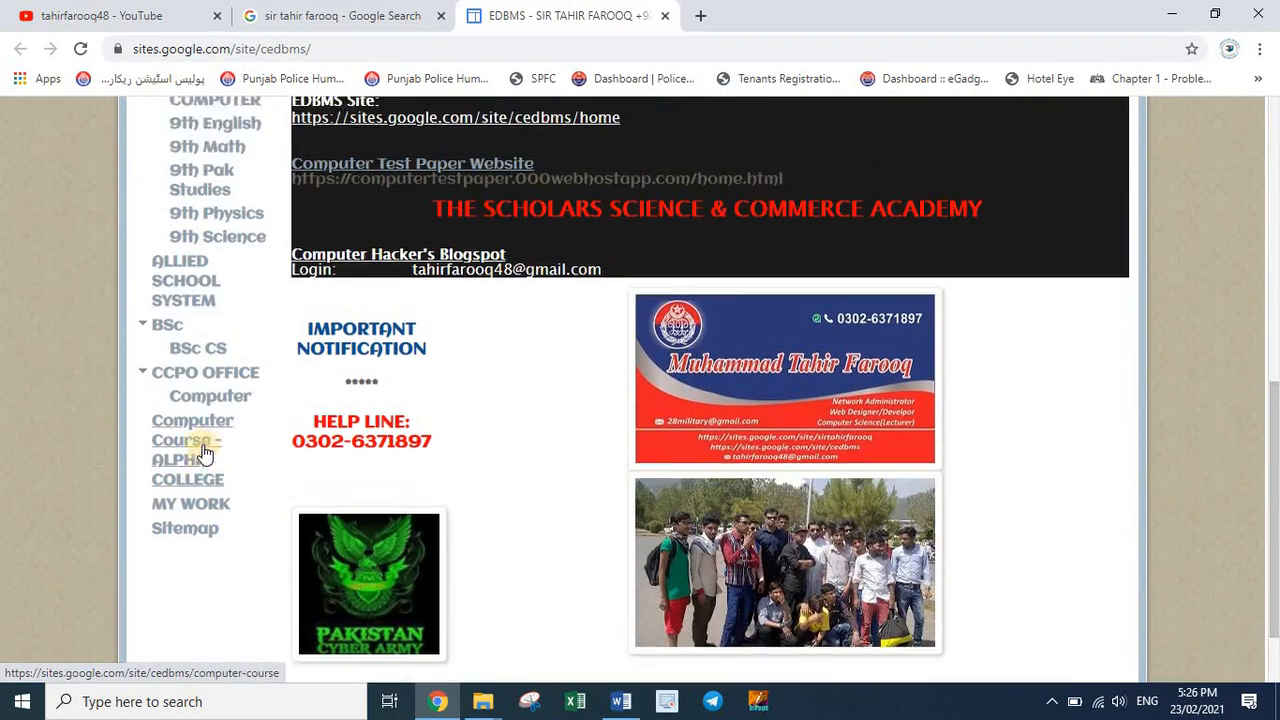
scroll(200, 447, "up", 7)
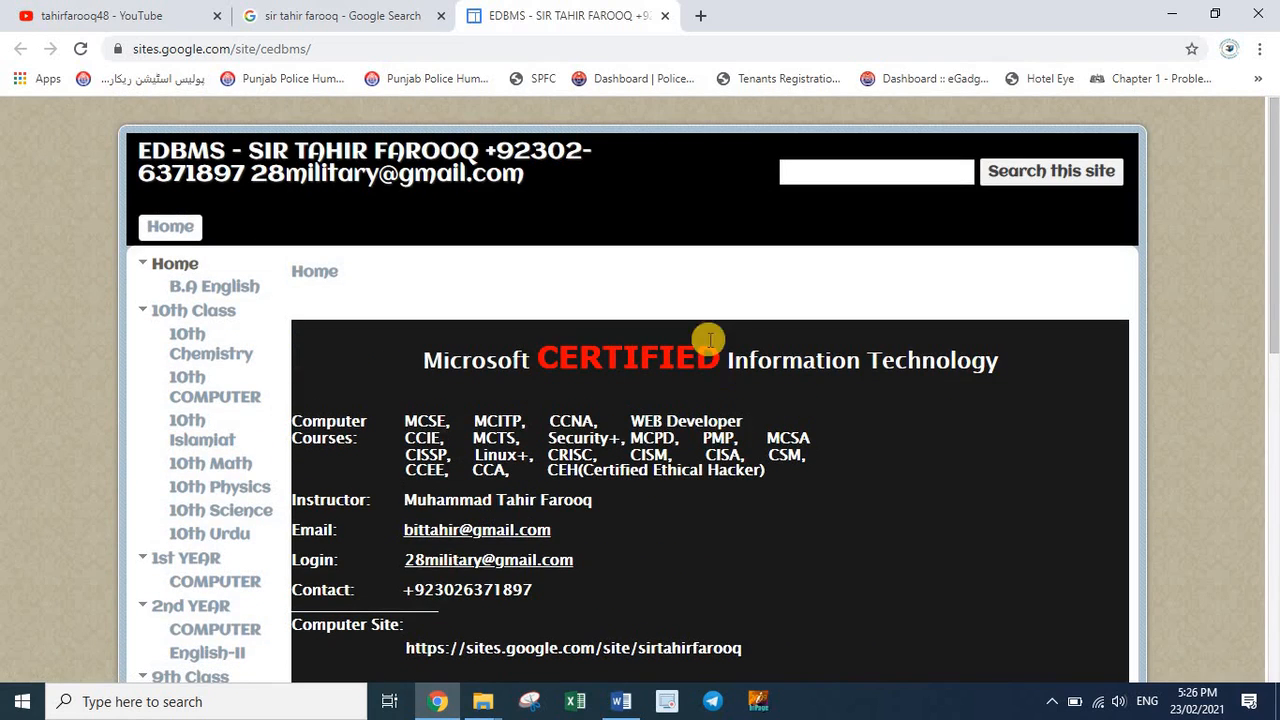
left_click(352, 15)
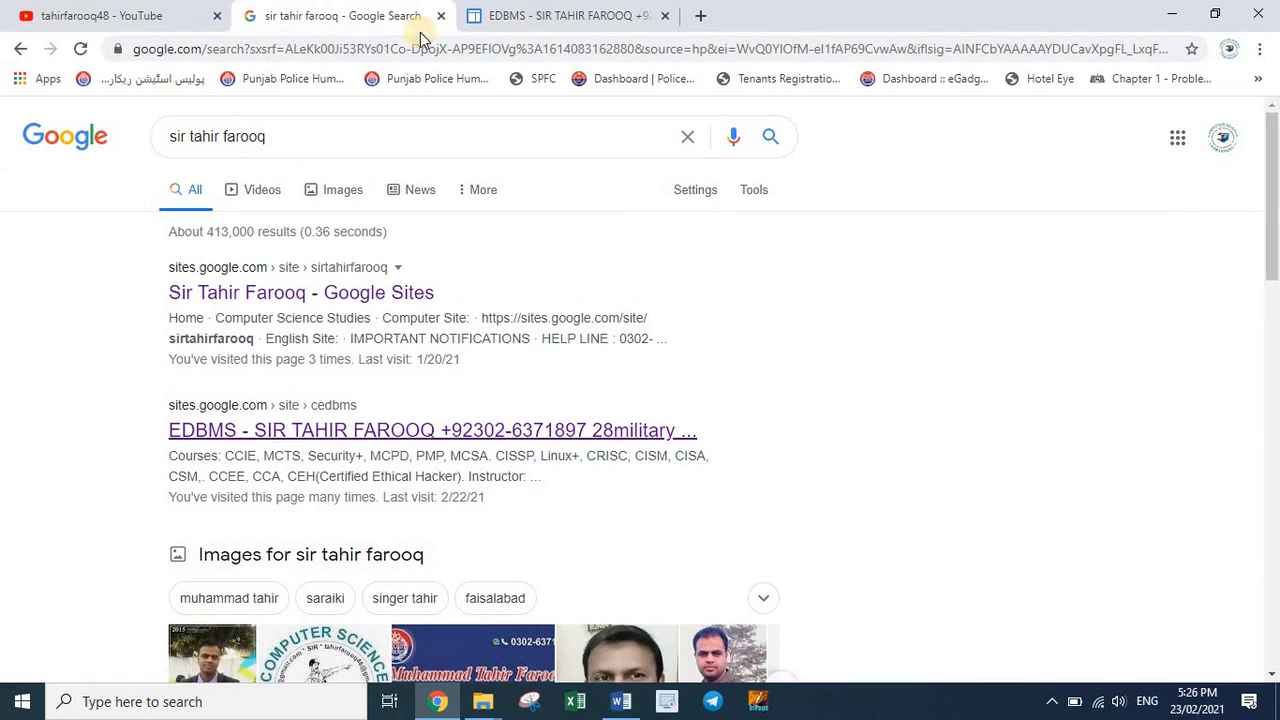